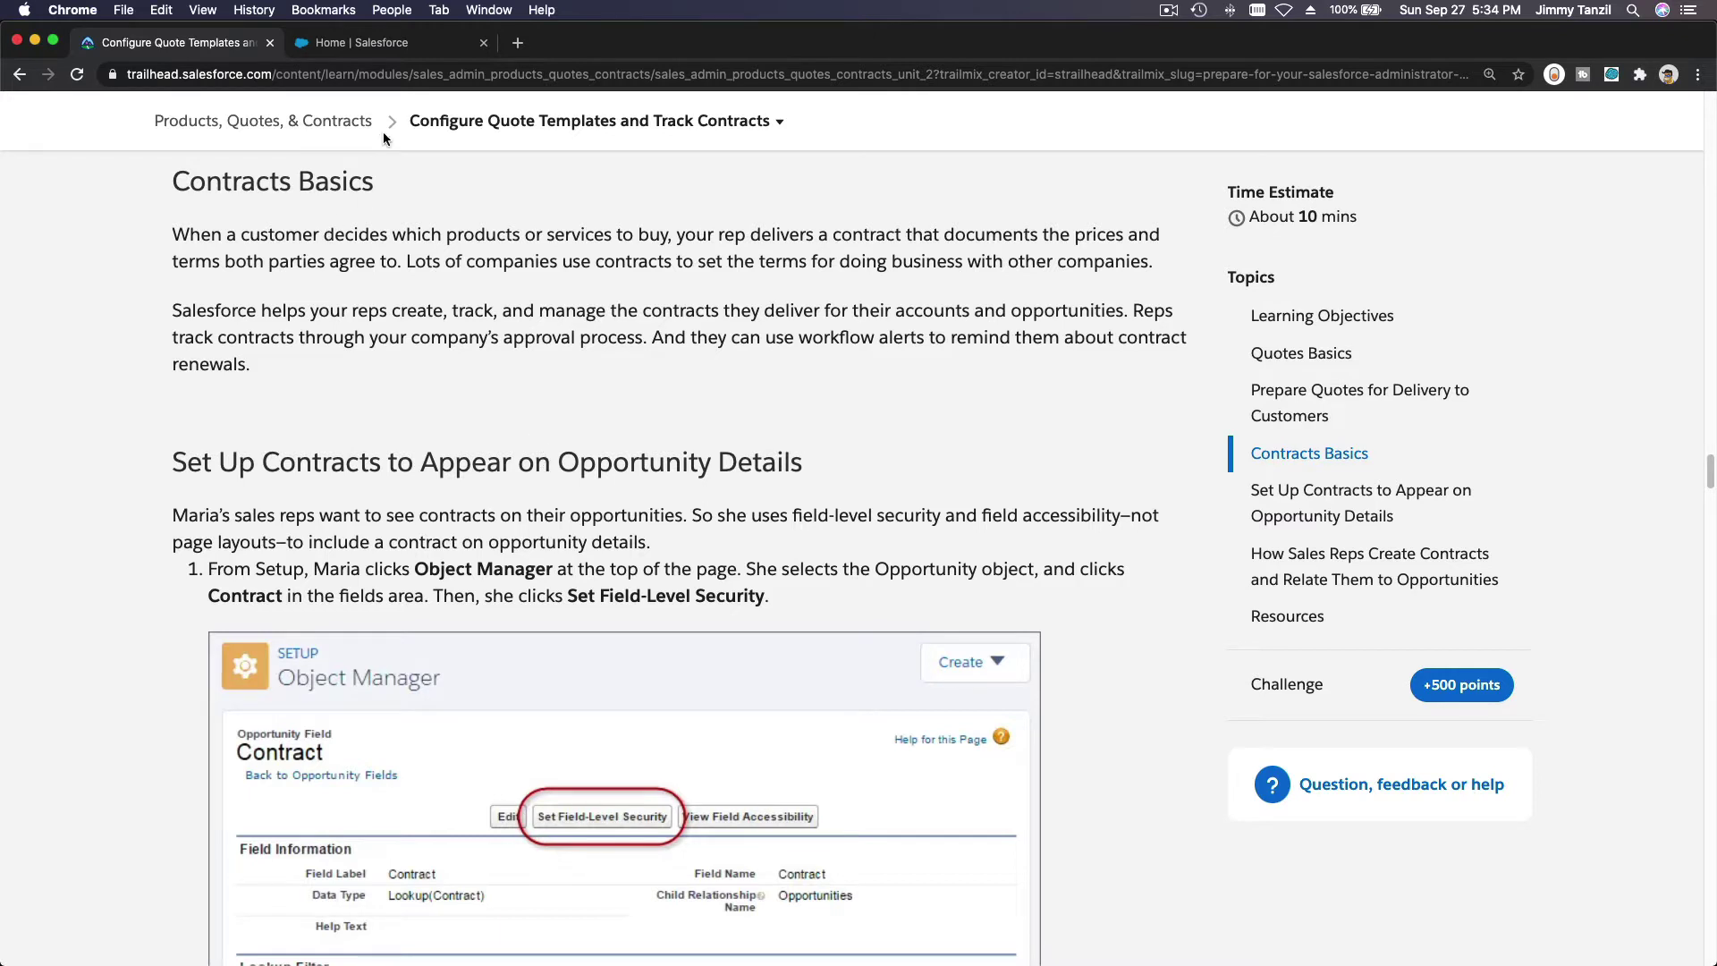
- Read Trailhead's 'Set Up Contracts to Appear on Opportunity Details' steps, then return to Setup Home
left_click(380, 49)
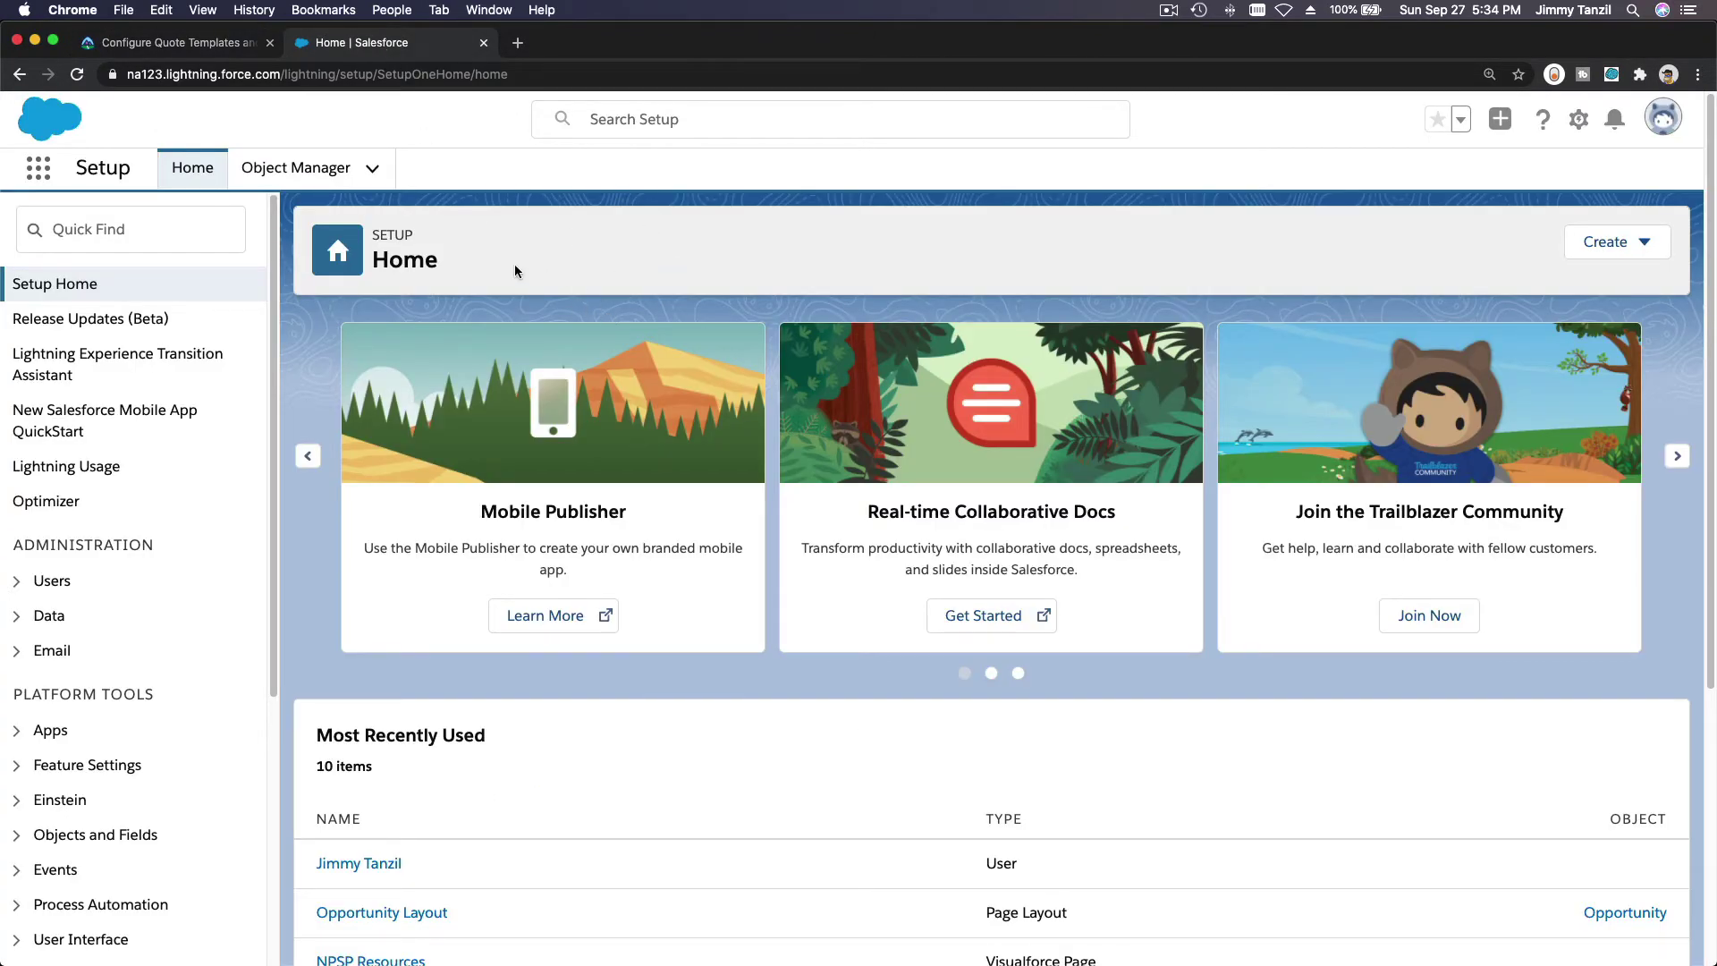
left_click(207, 47)
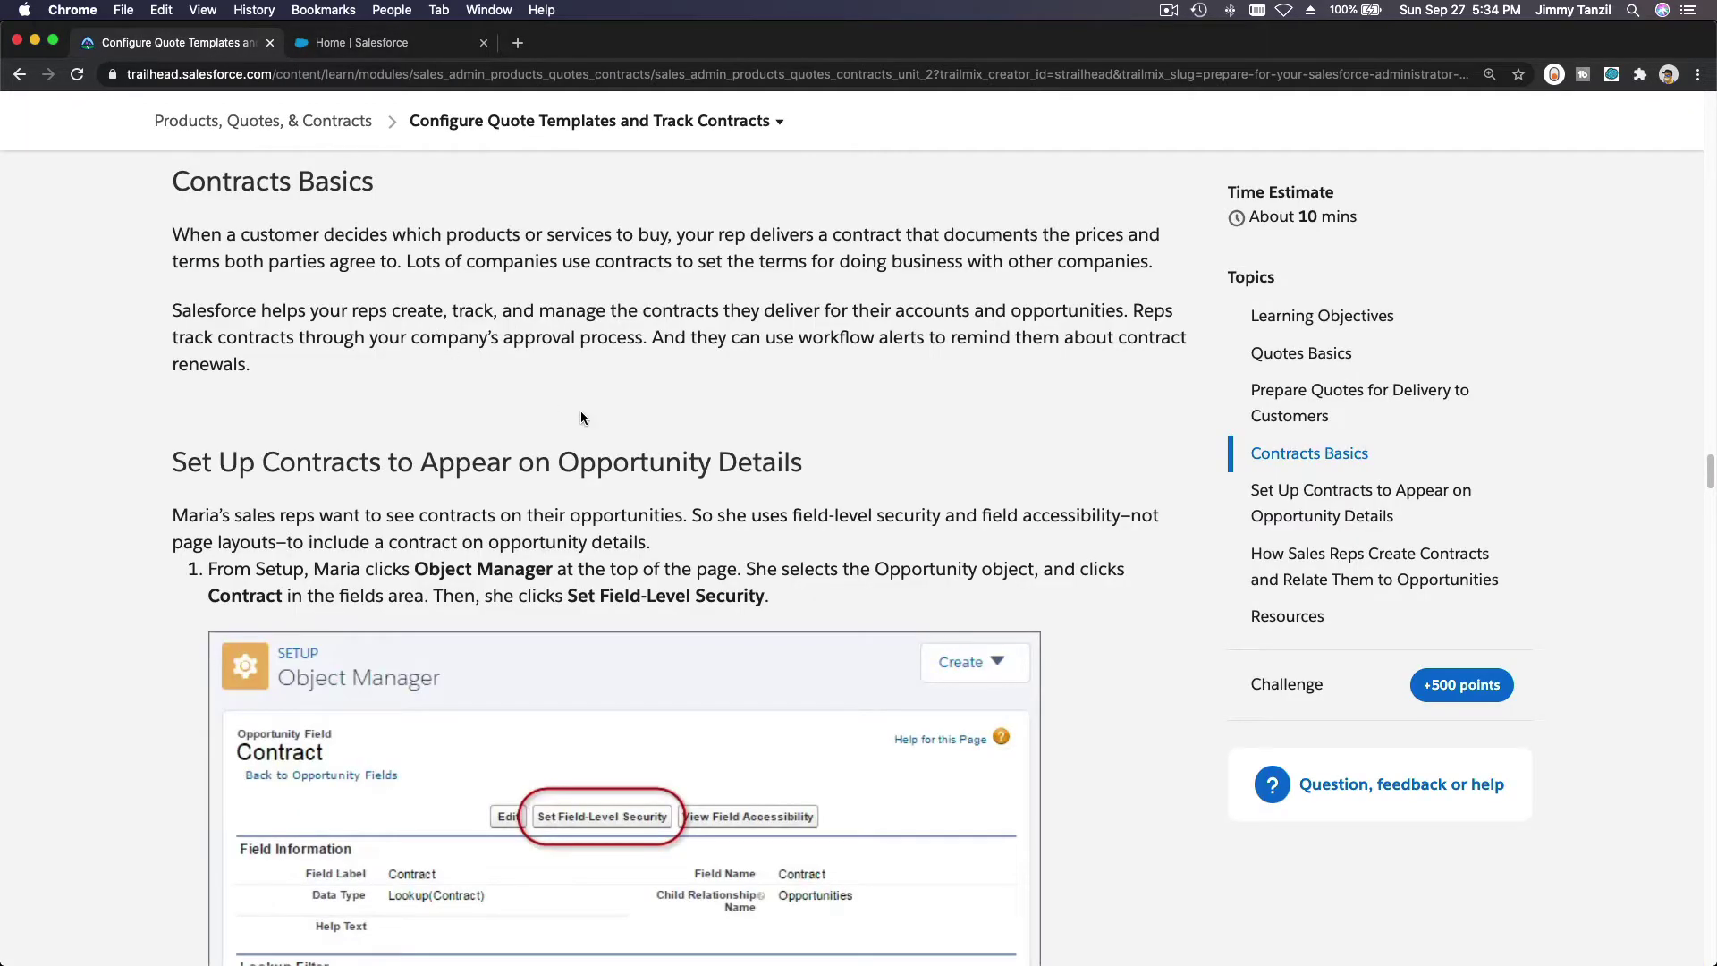
scroll(581, 418, "down", 4)
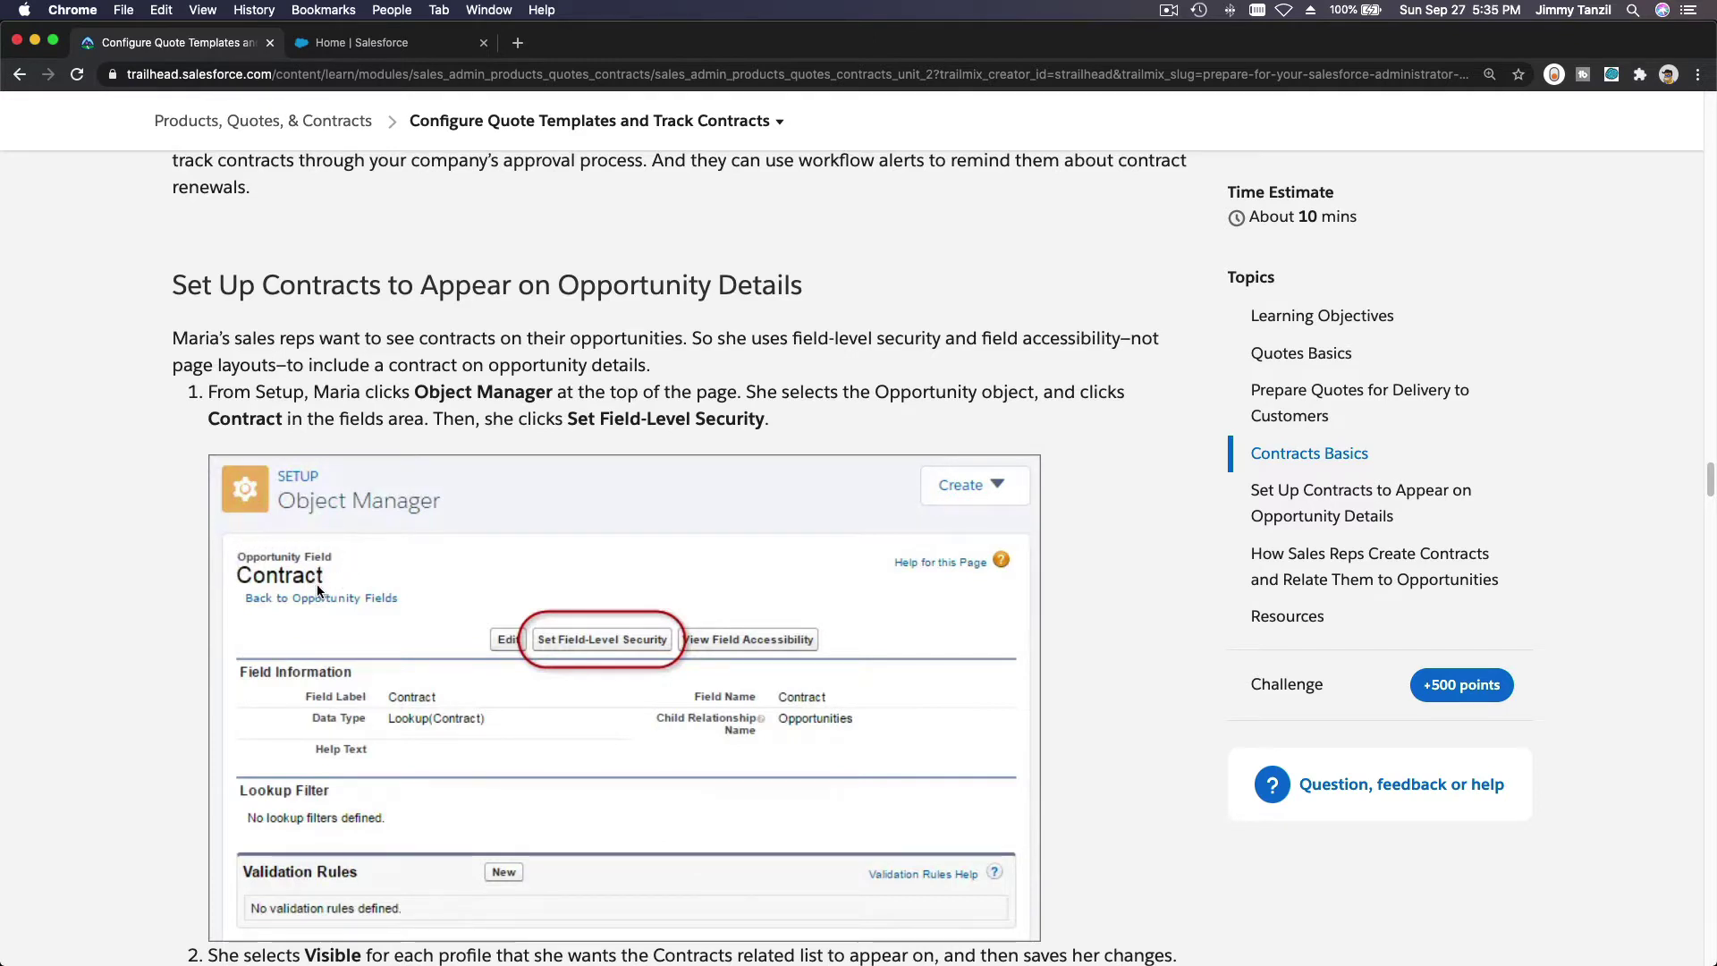
scroll(318, 590, "down", 1)
scroll(318, 590, "down", 1)
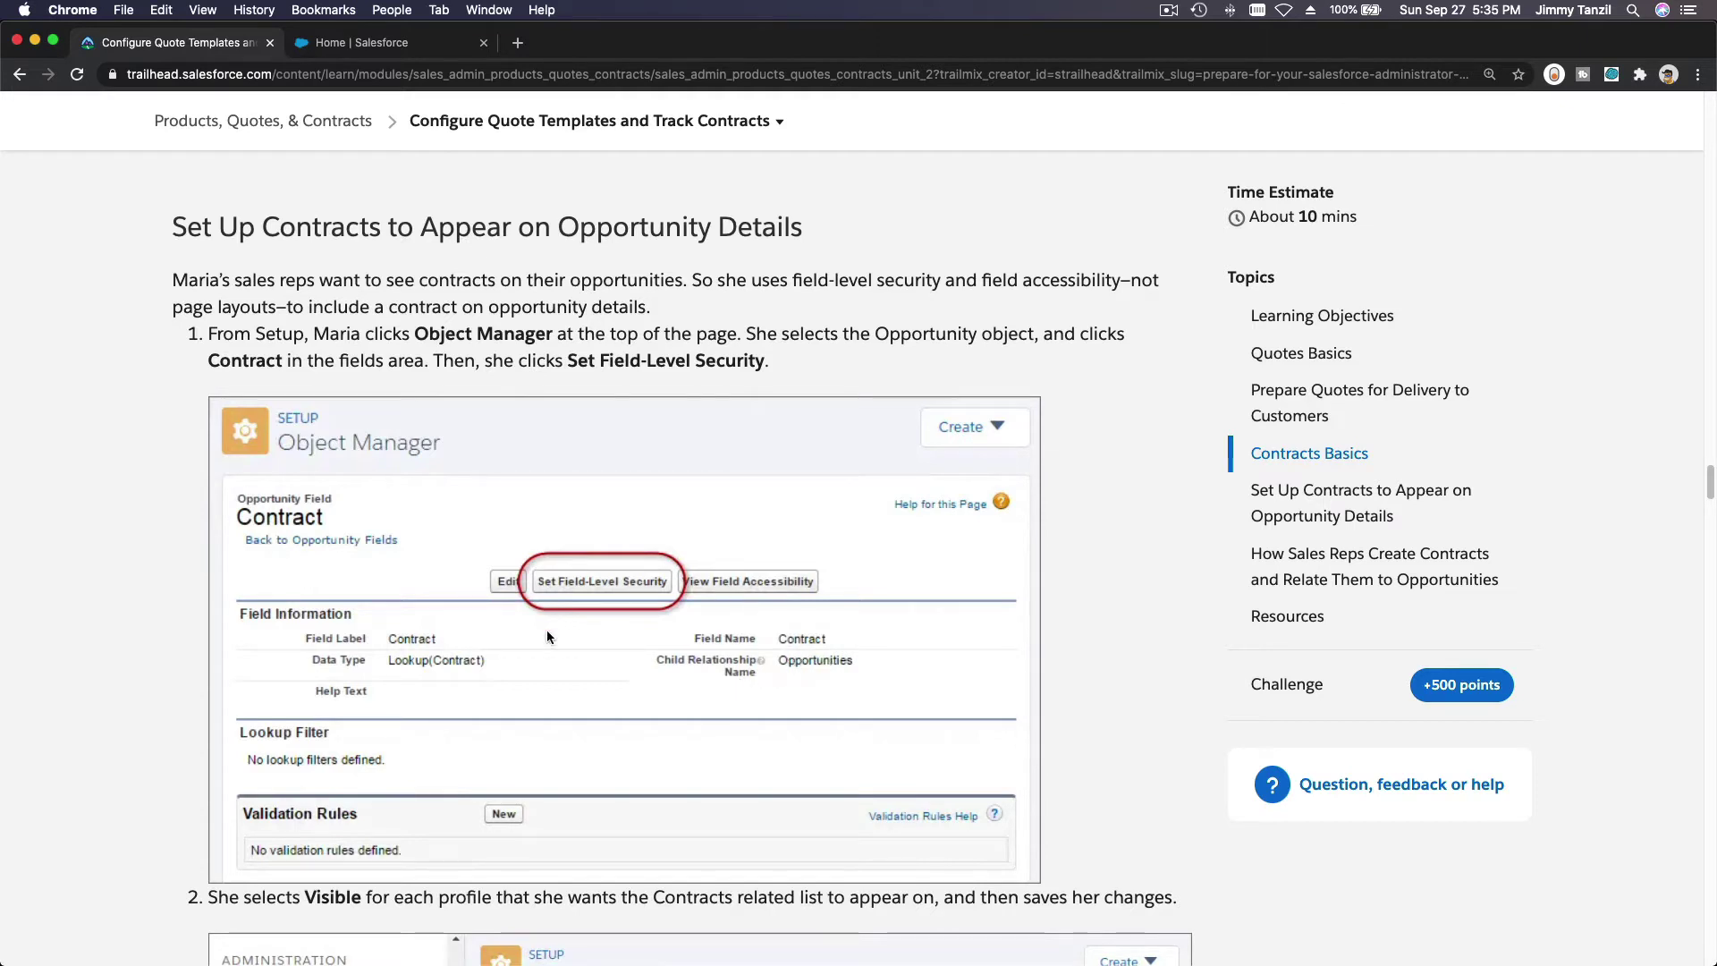
scroll(708, 640, "down", 1)
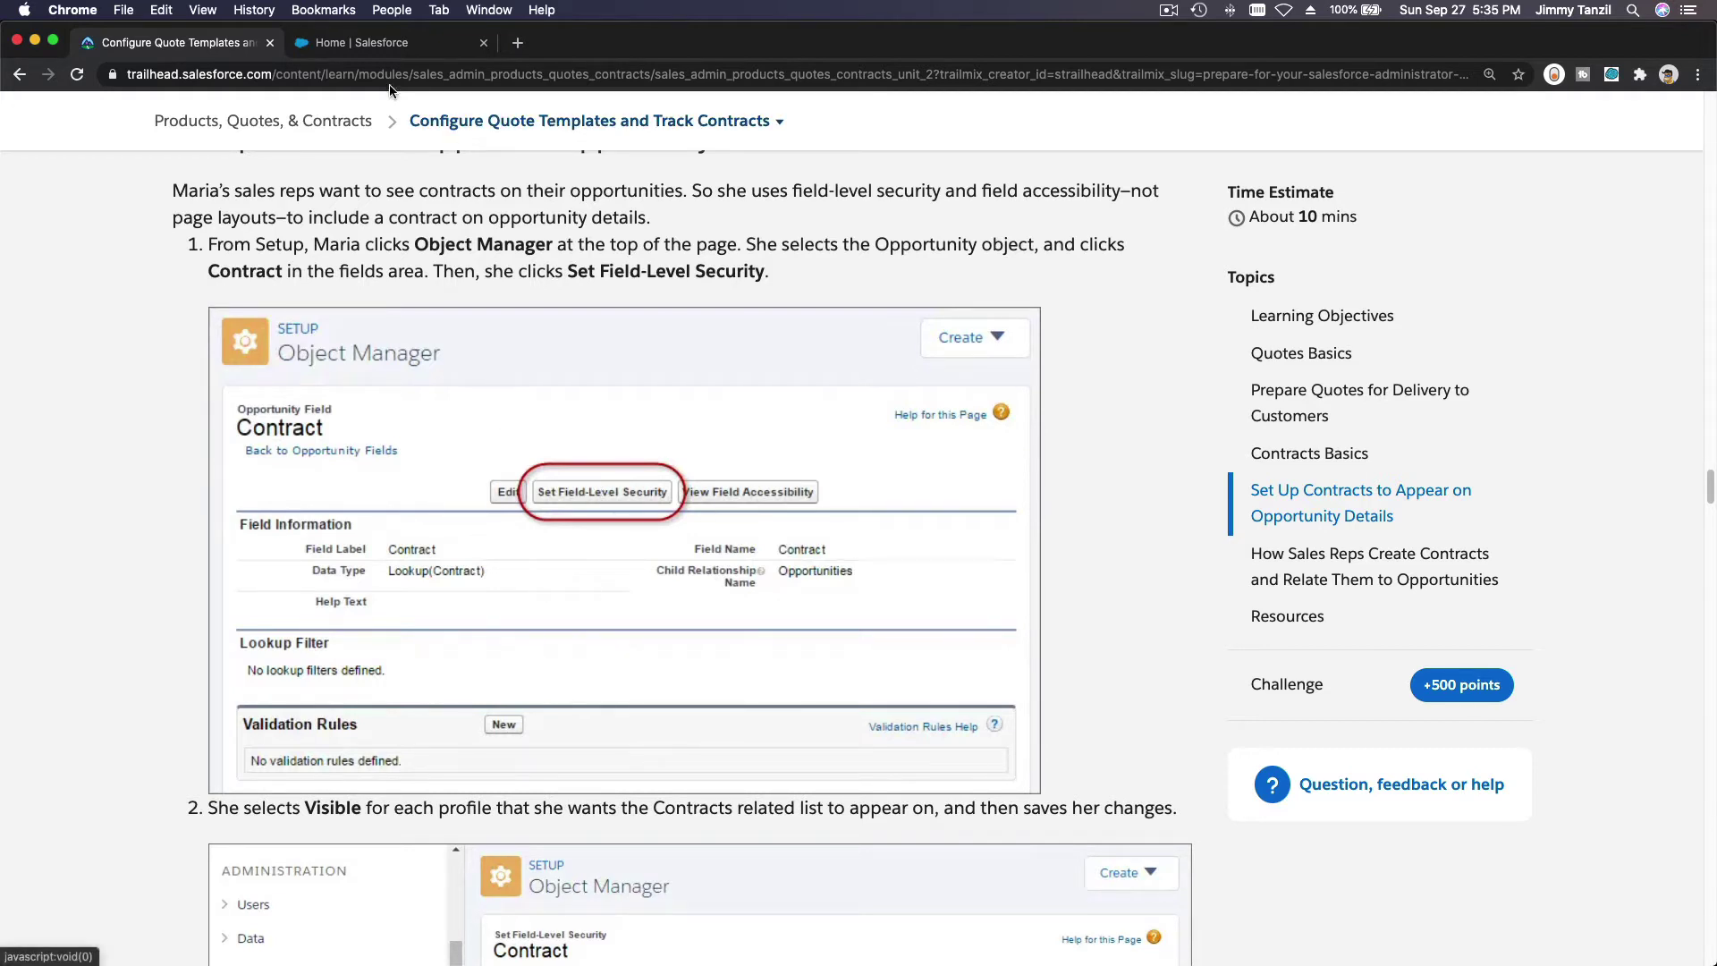
left_click(375, 51)
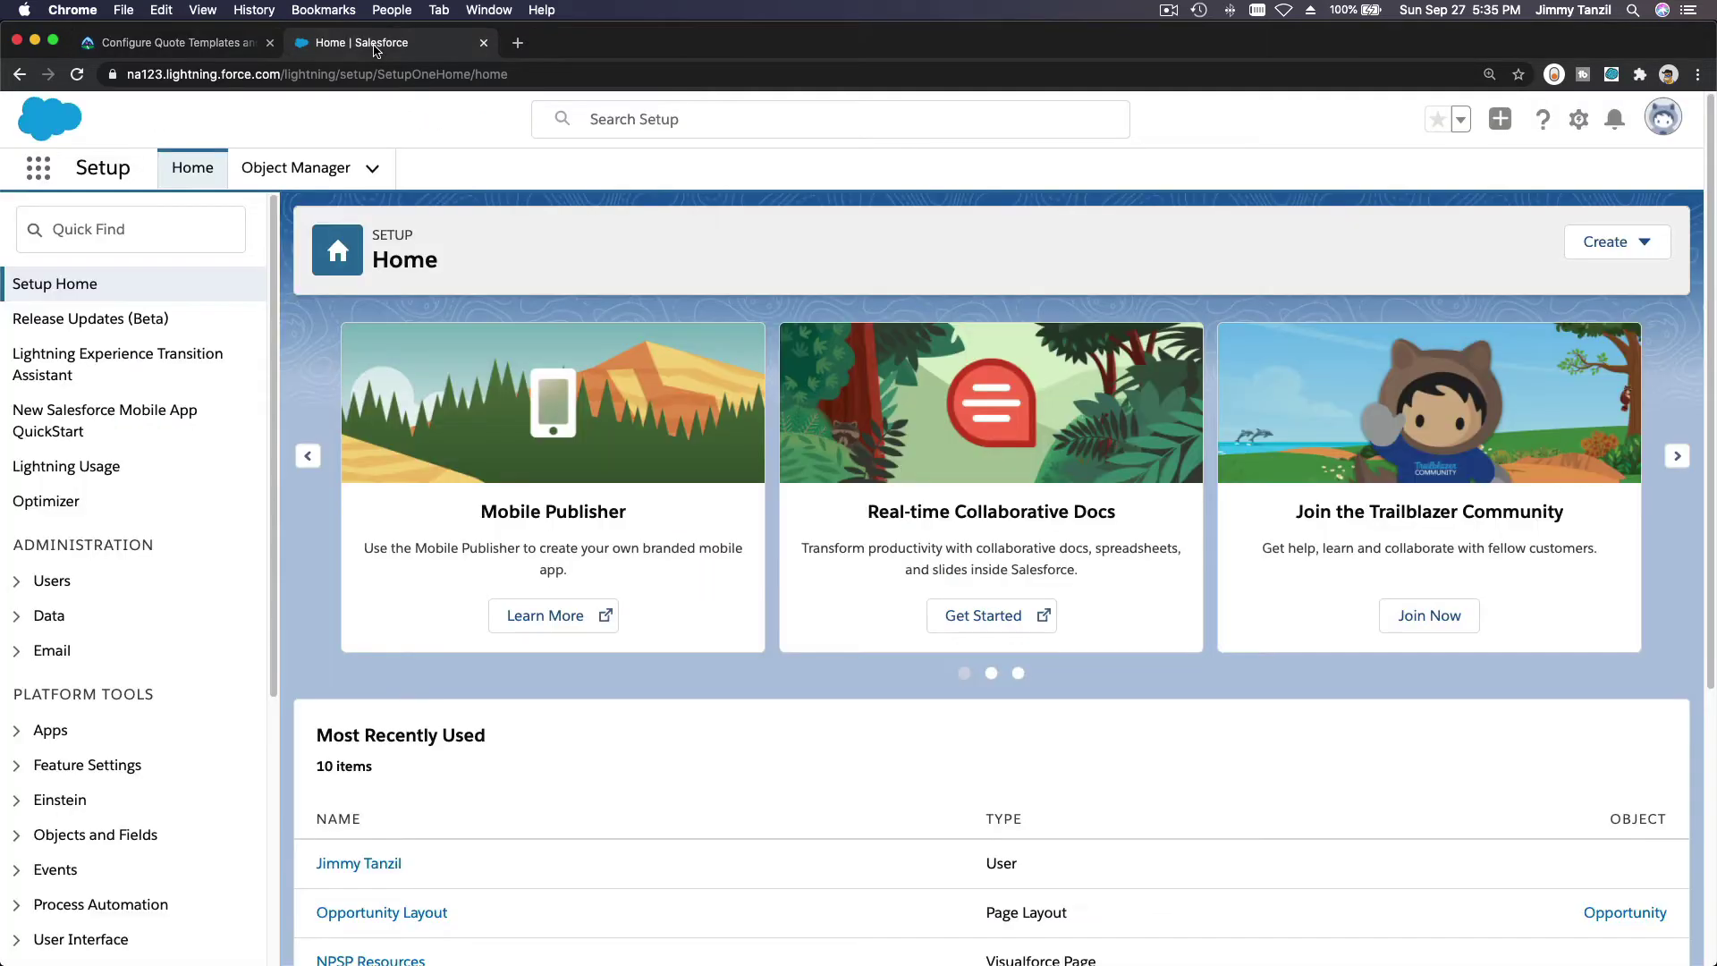
- Find Opportunity in Object Manager and open its Contract lookup field by filtering for 'Contract'
left_click(312, 173)
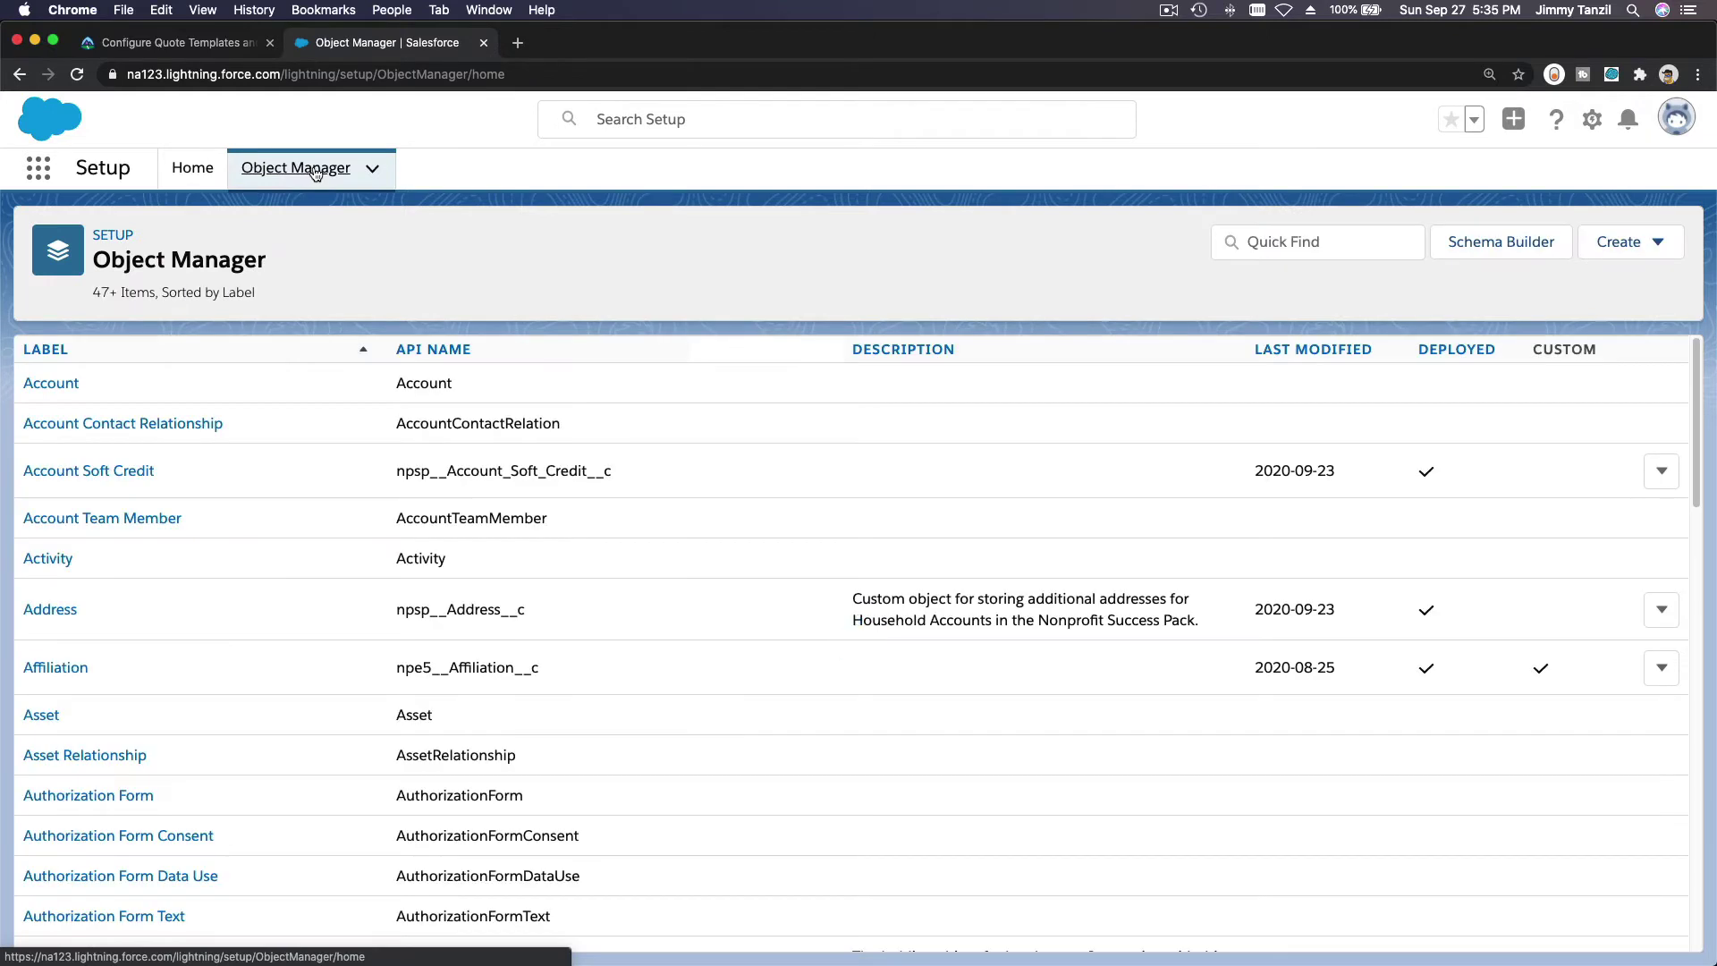
left_click(1305, 243)
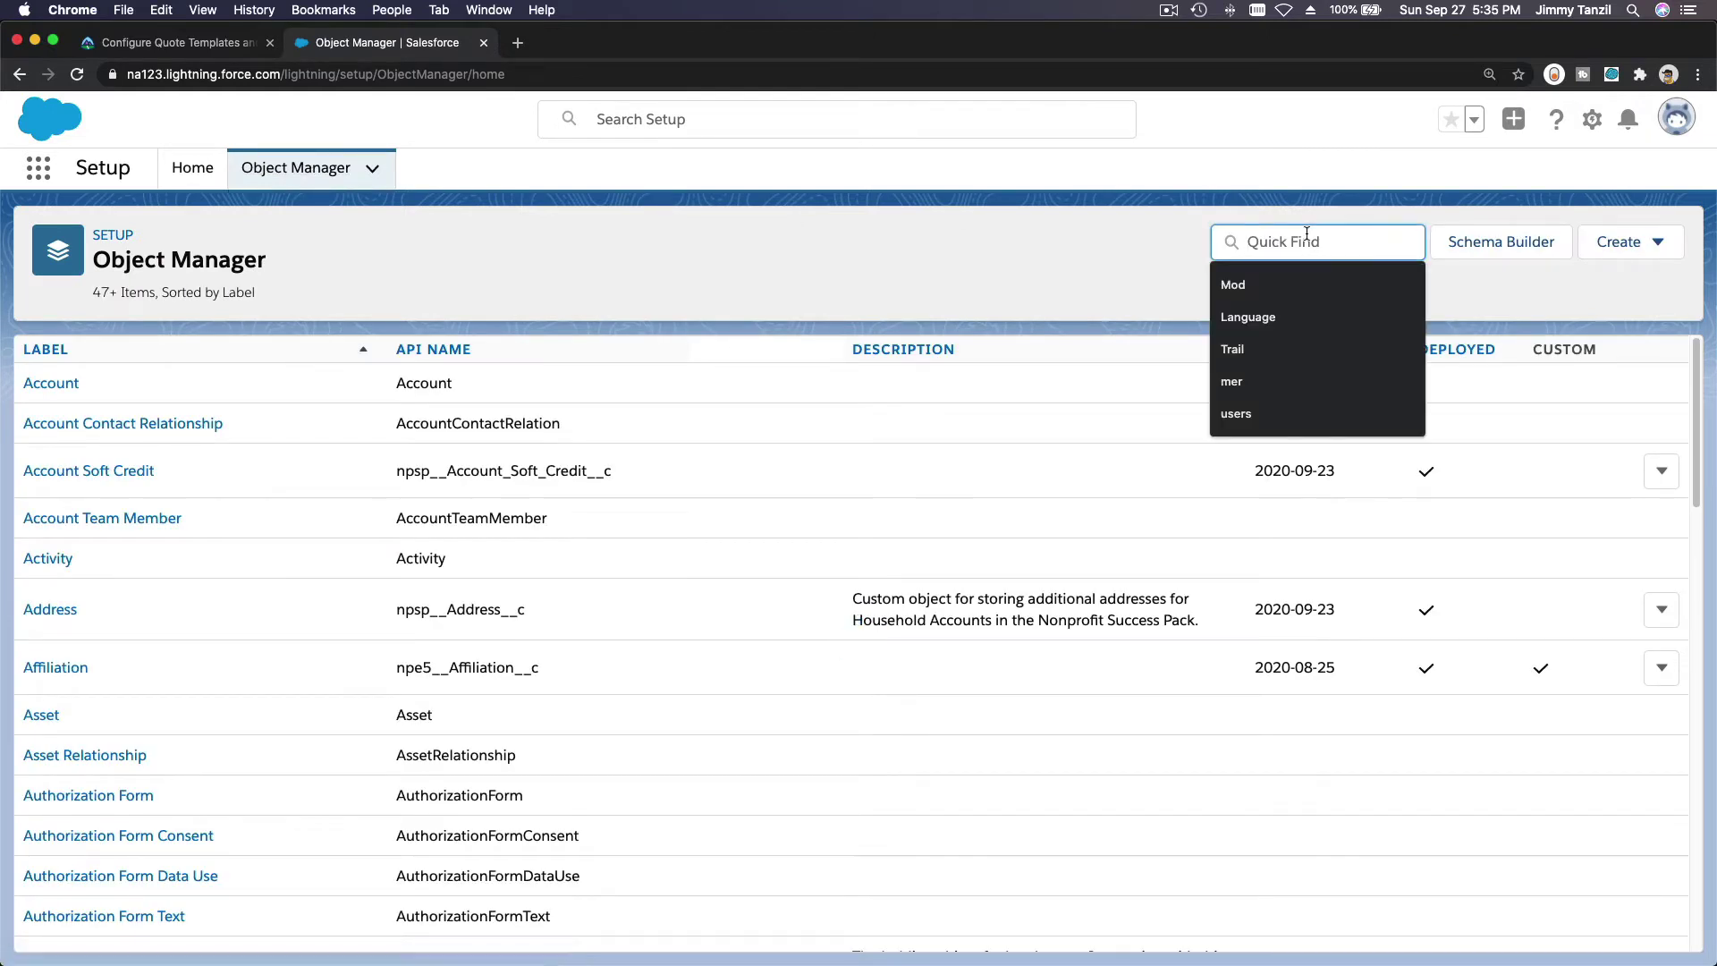
type("Oppo")
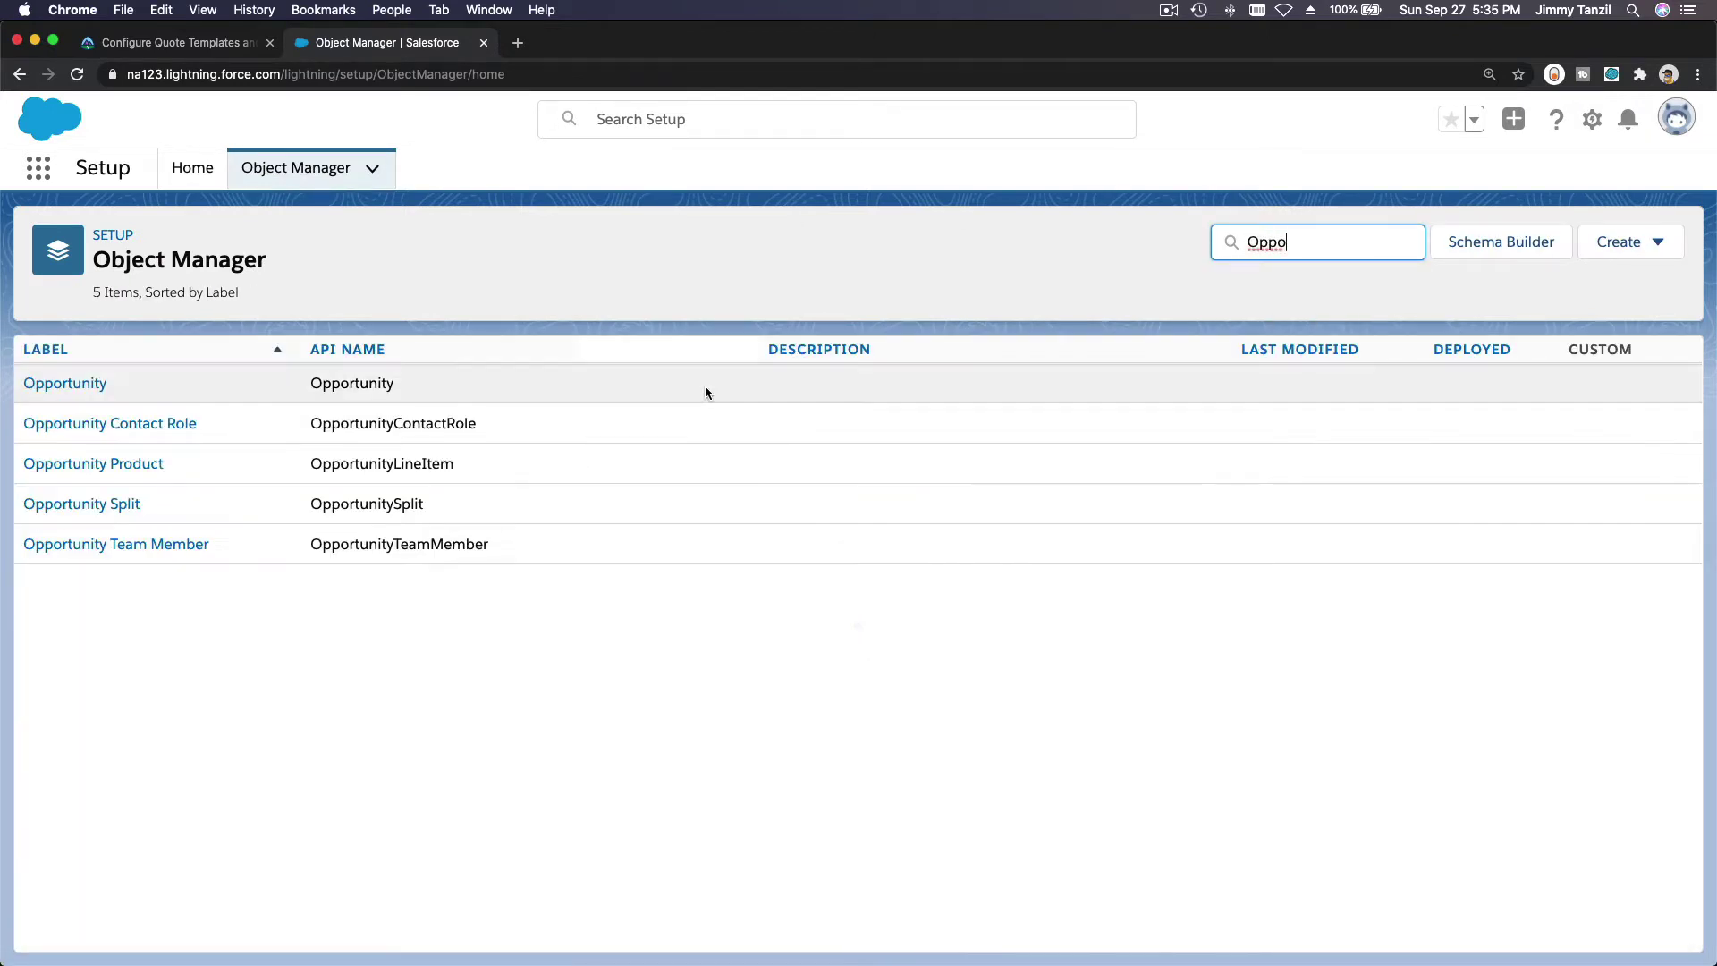
left_click(104, 385)
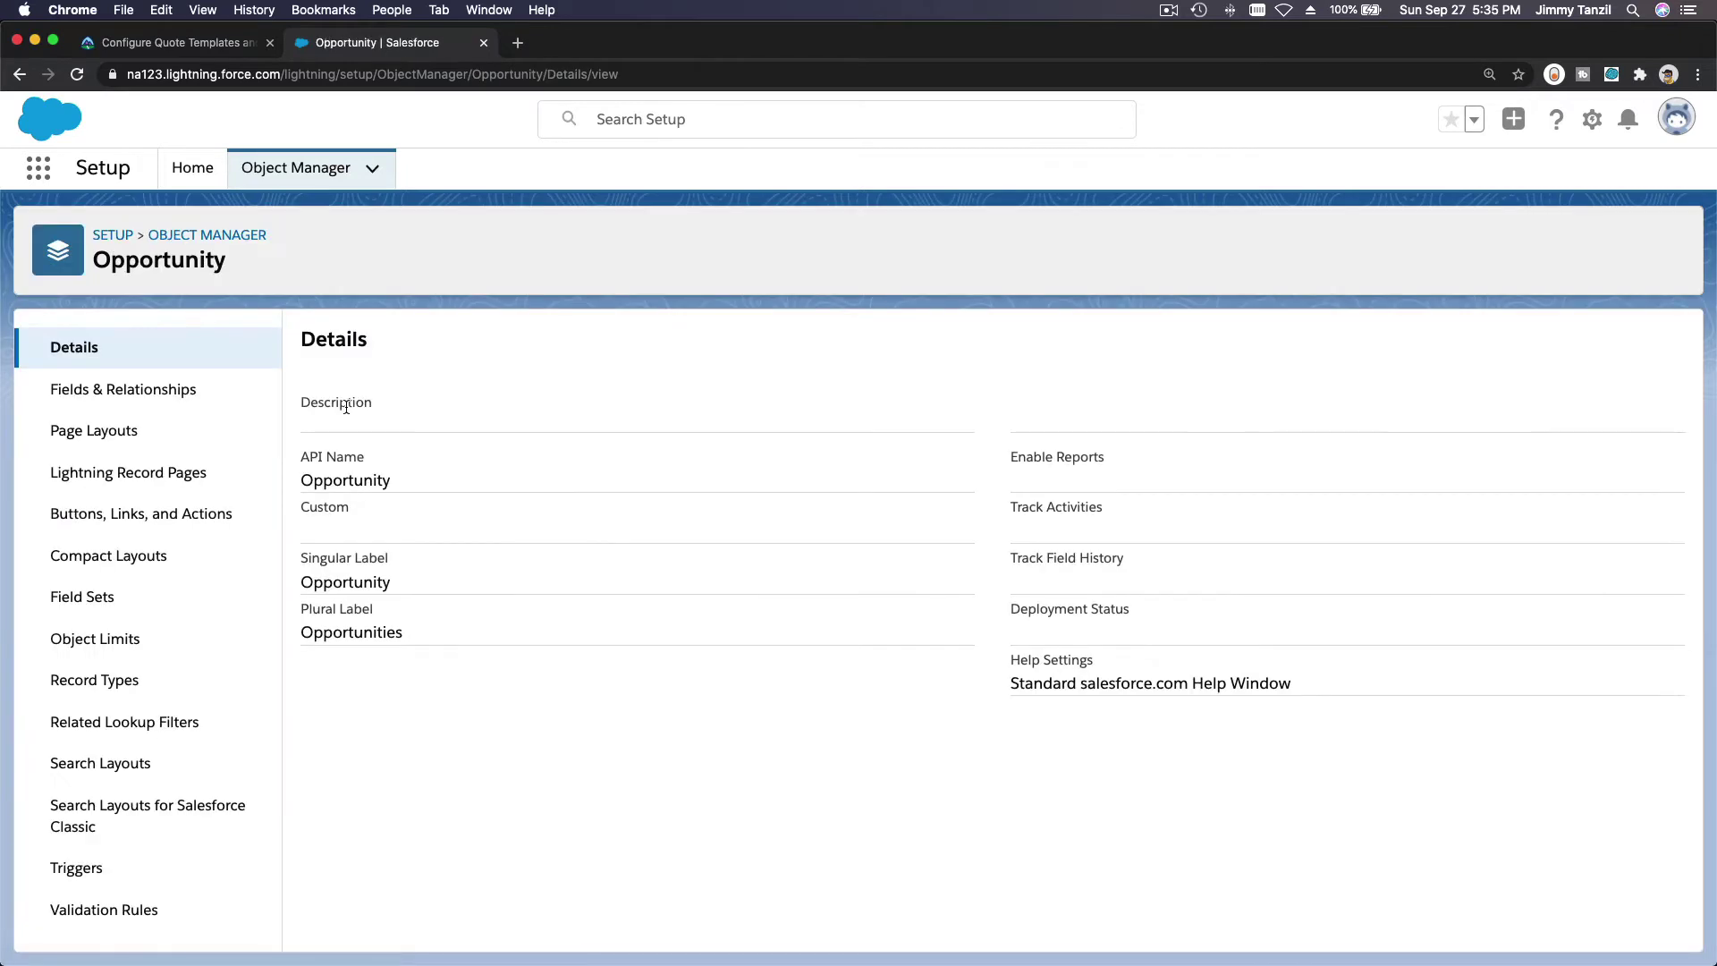
left_click(225, 394)
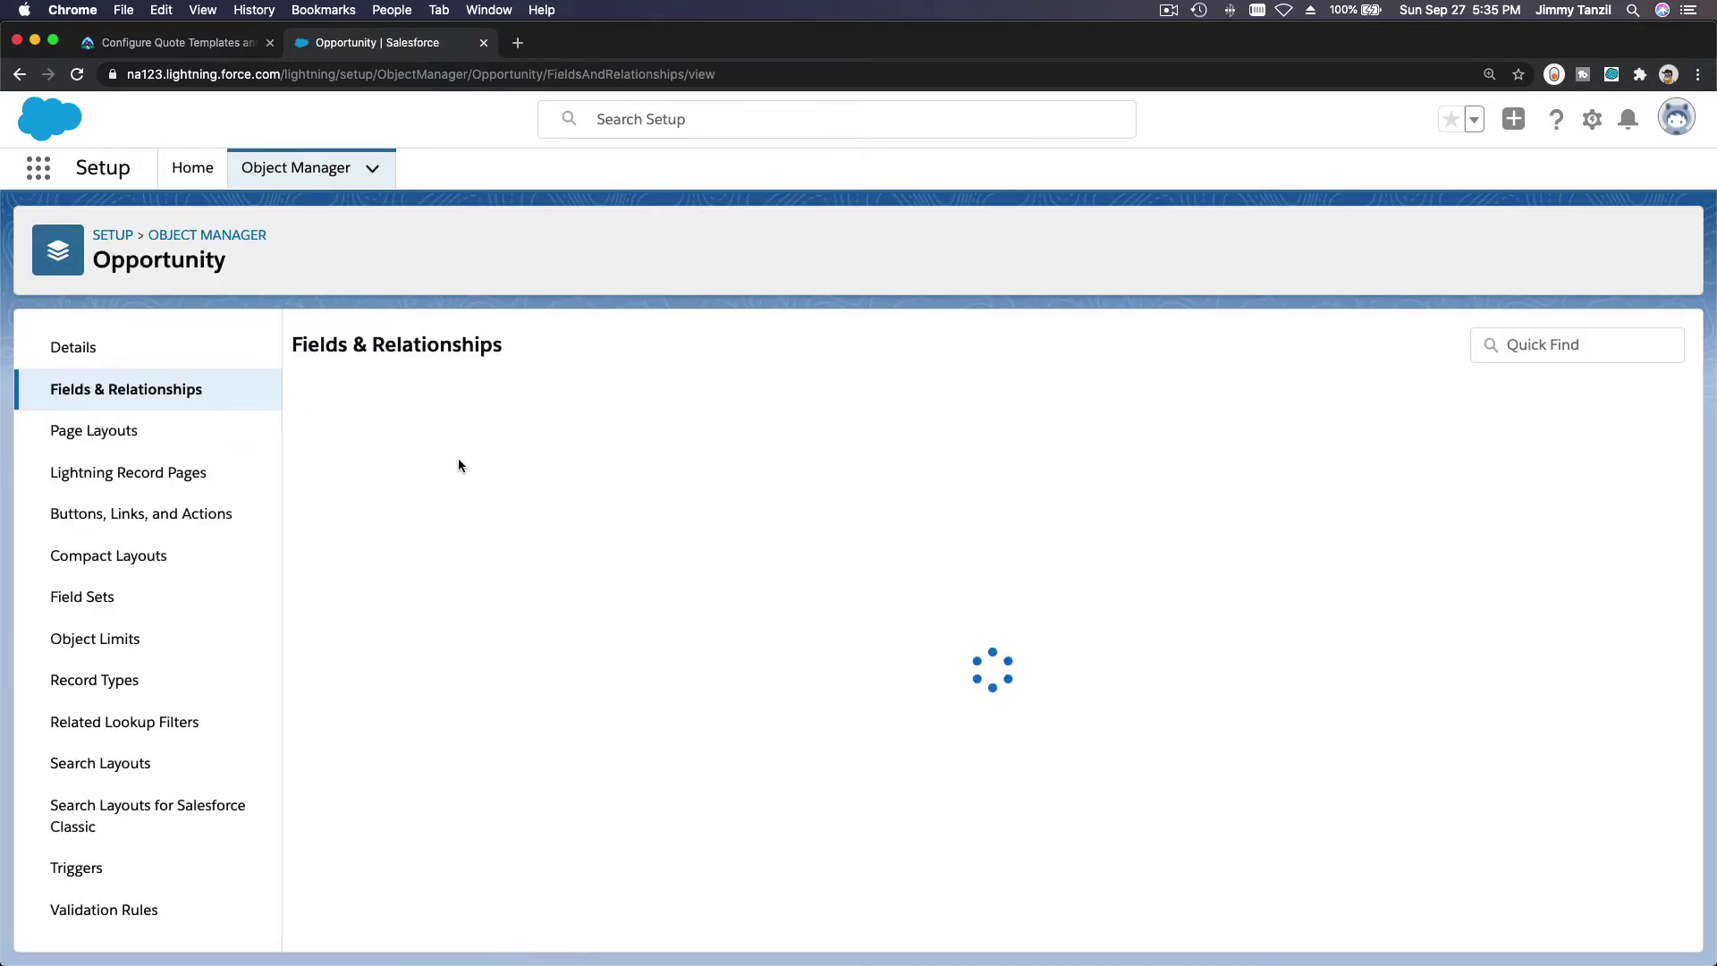
left_click(1198, 340)
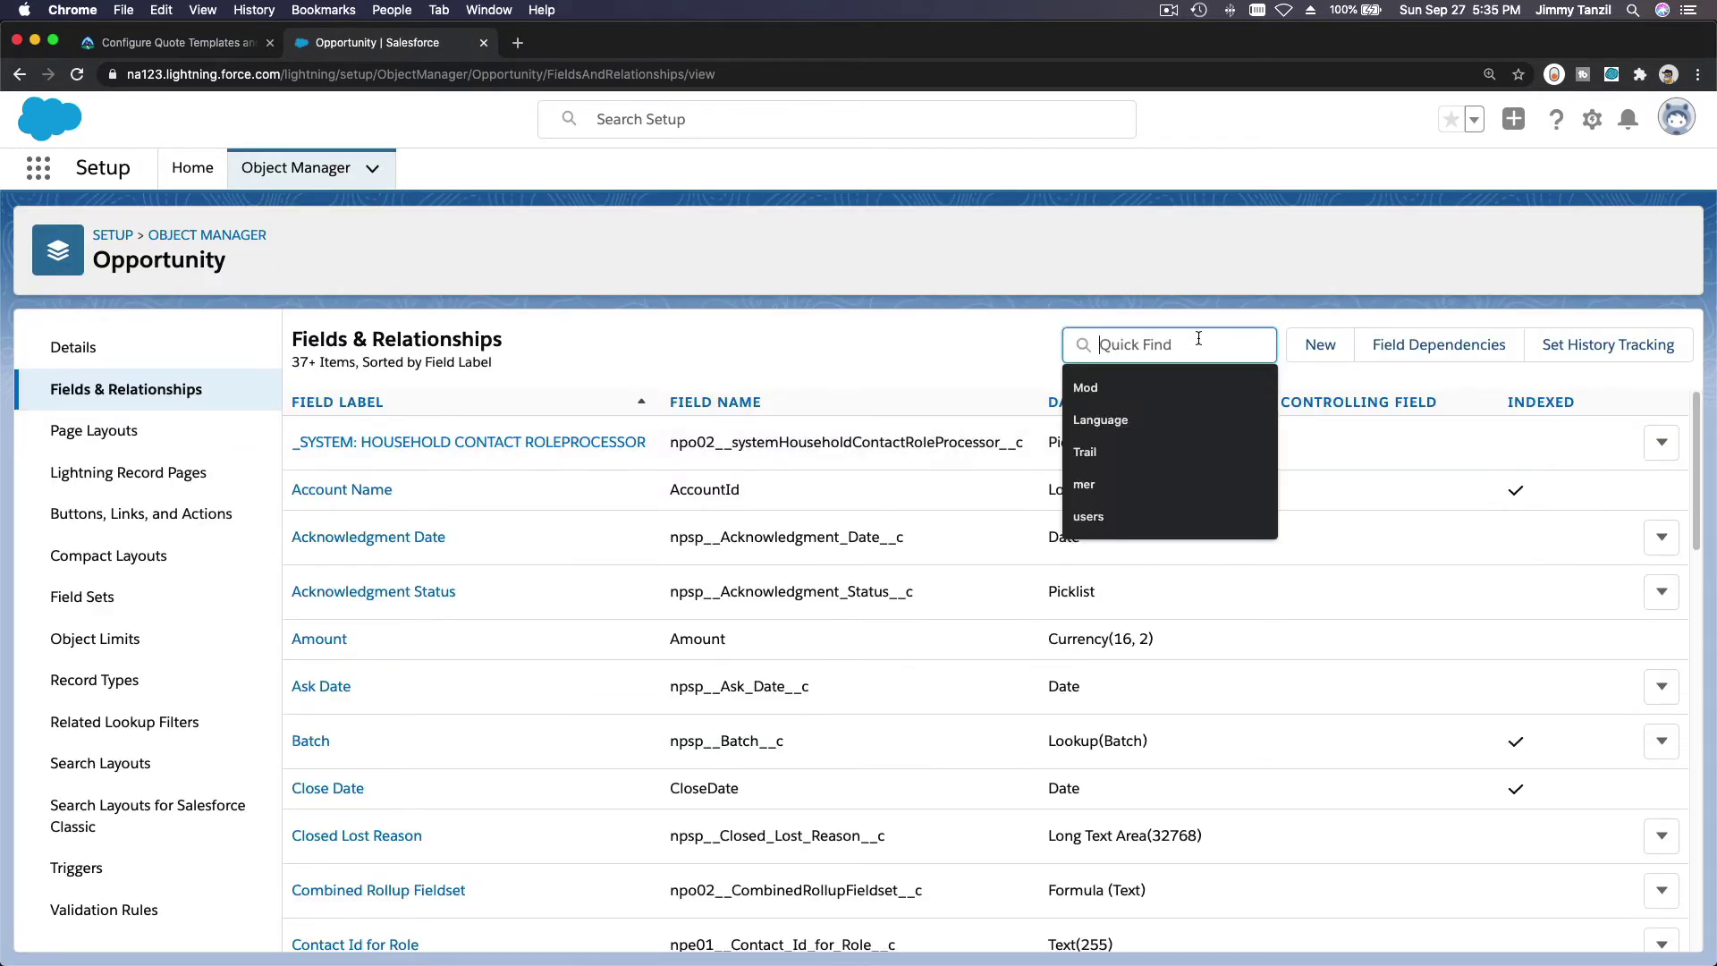
type("Contract")
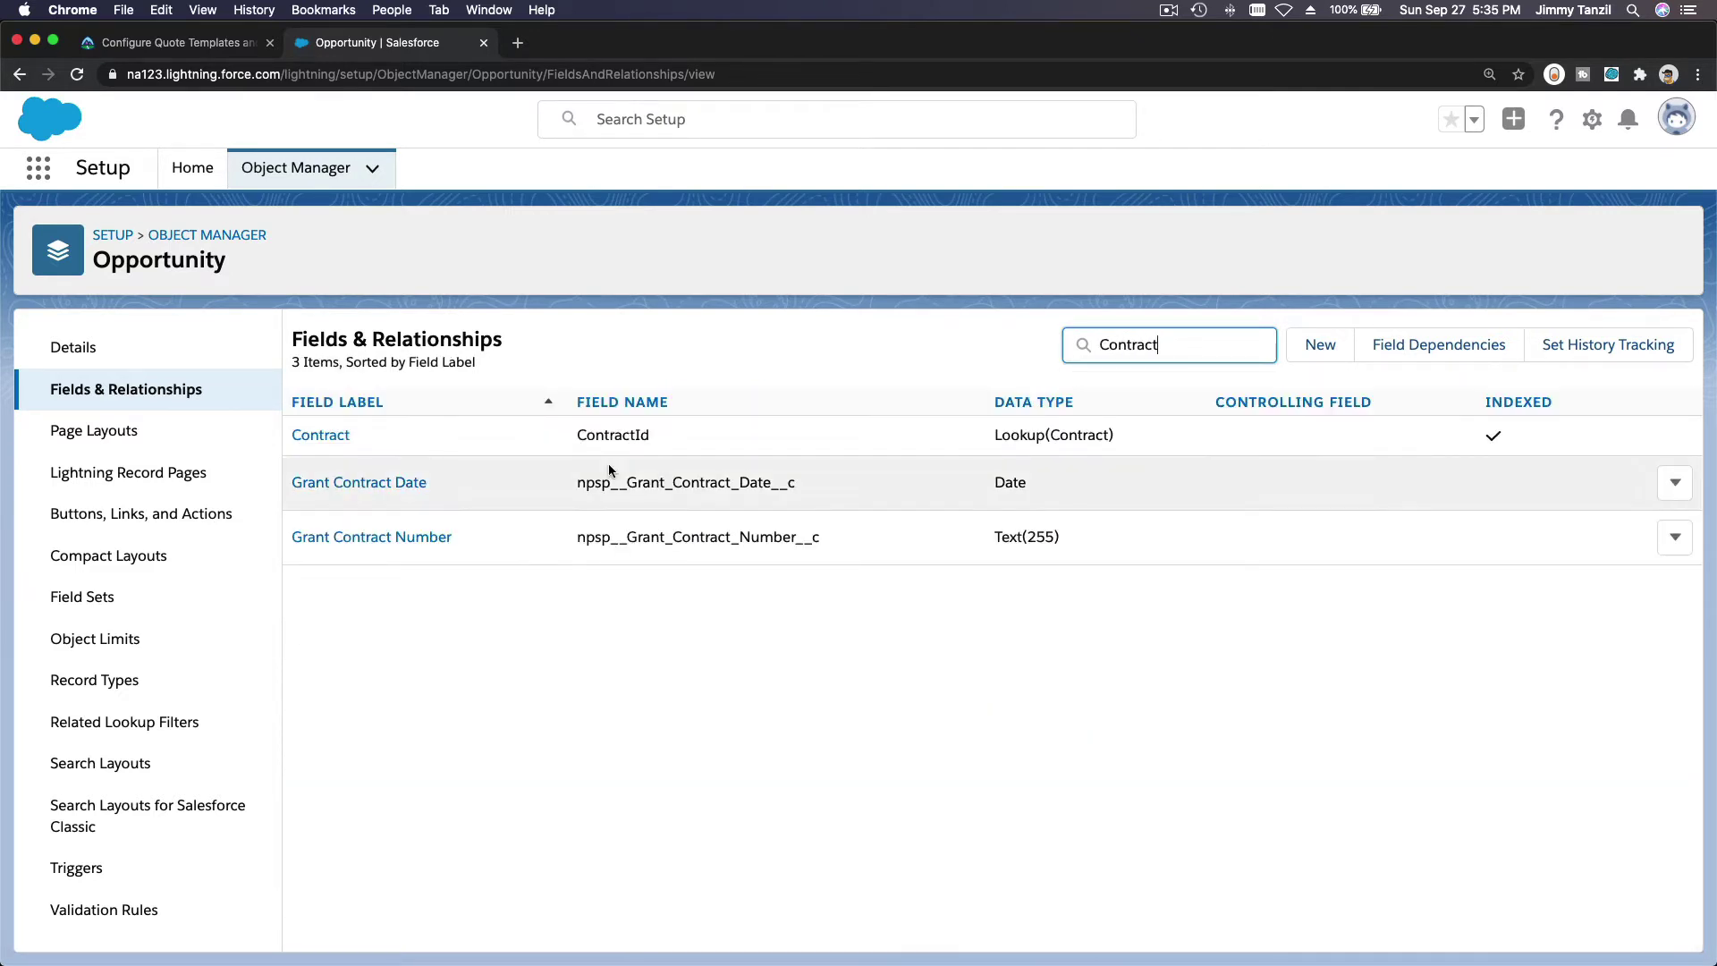
left_click(322, 436)
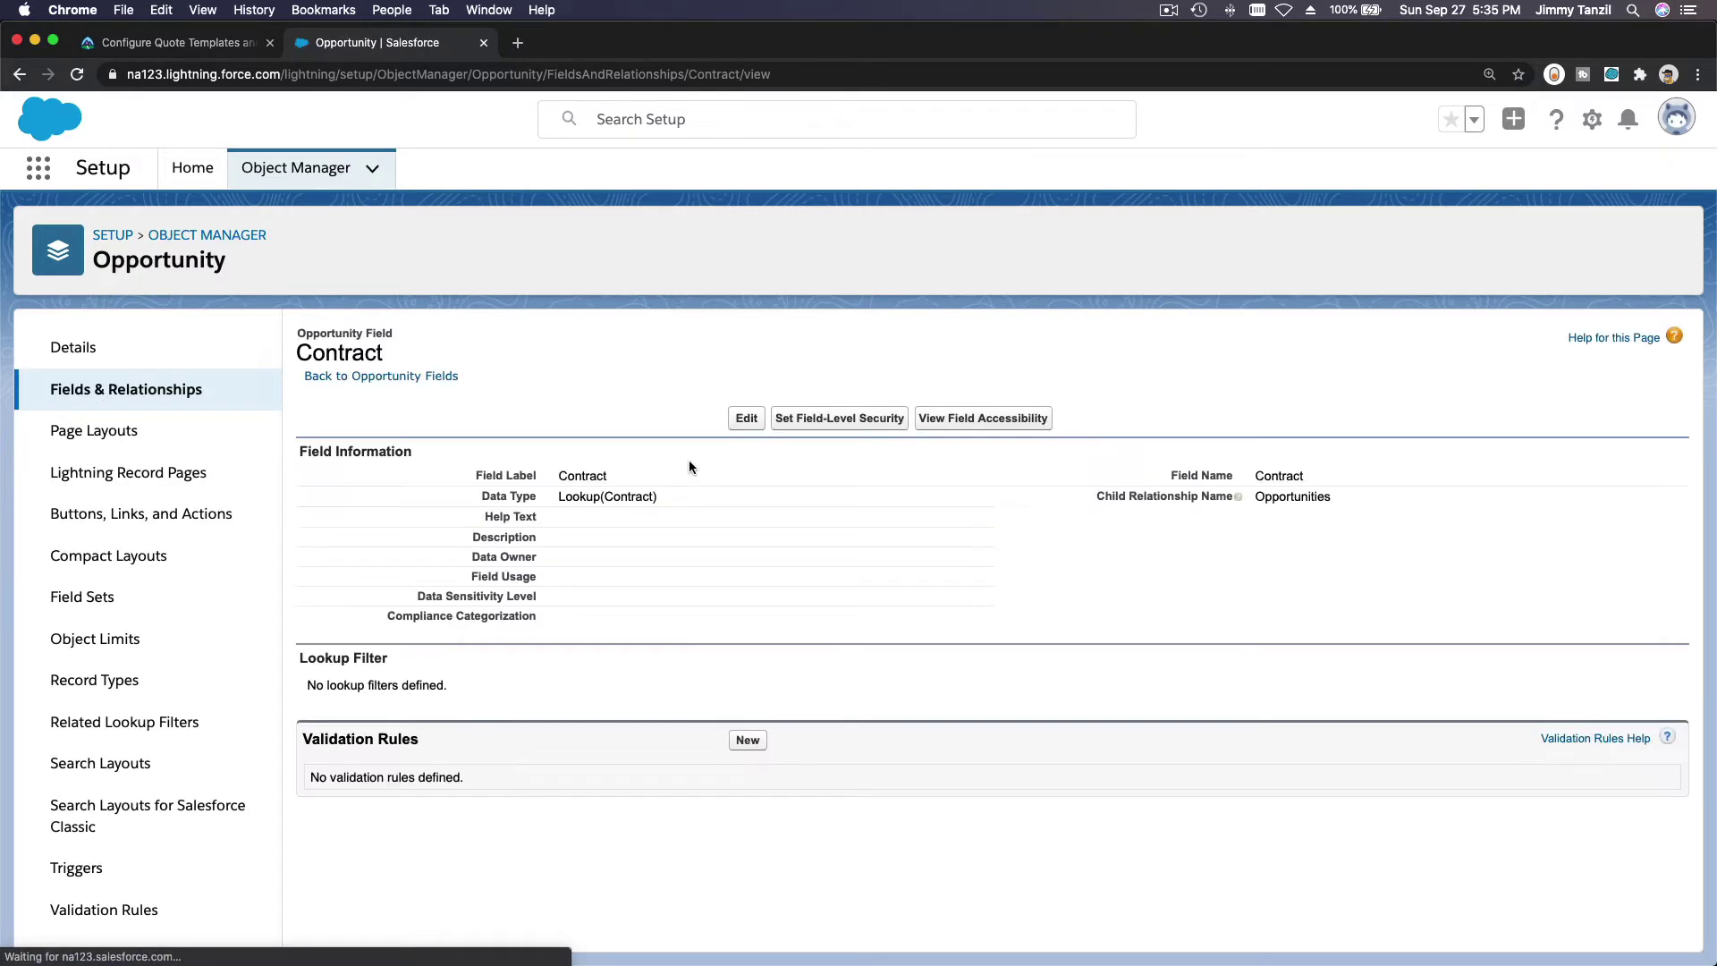
- Make the Contract field visible to Contract Manager, Standard User and System Administrator, and save
left_click(854, 429)
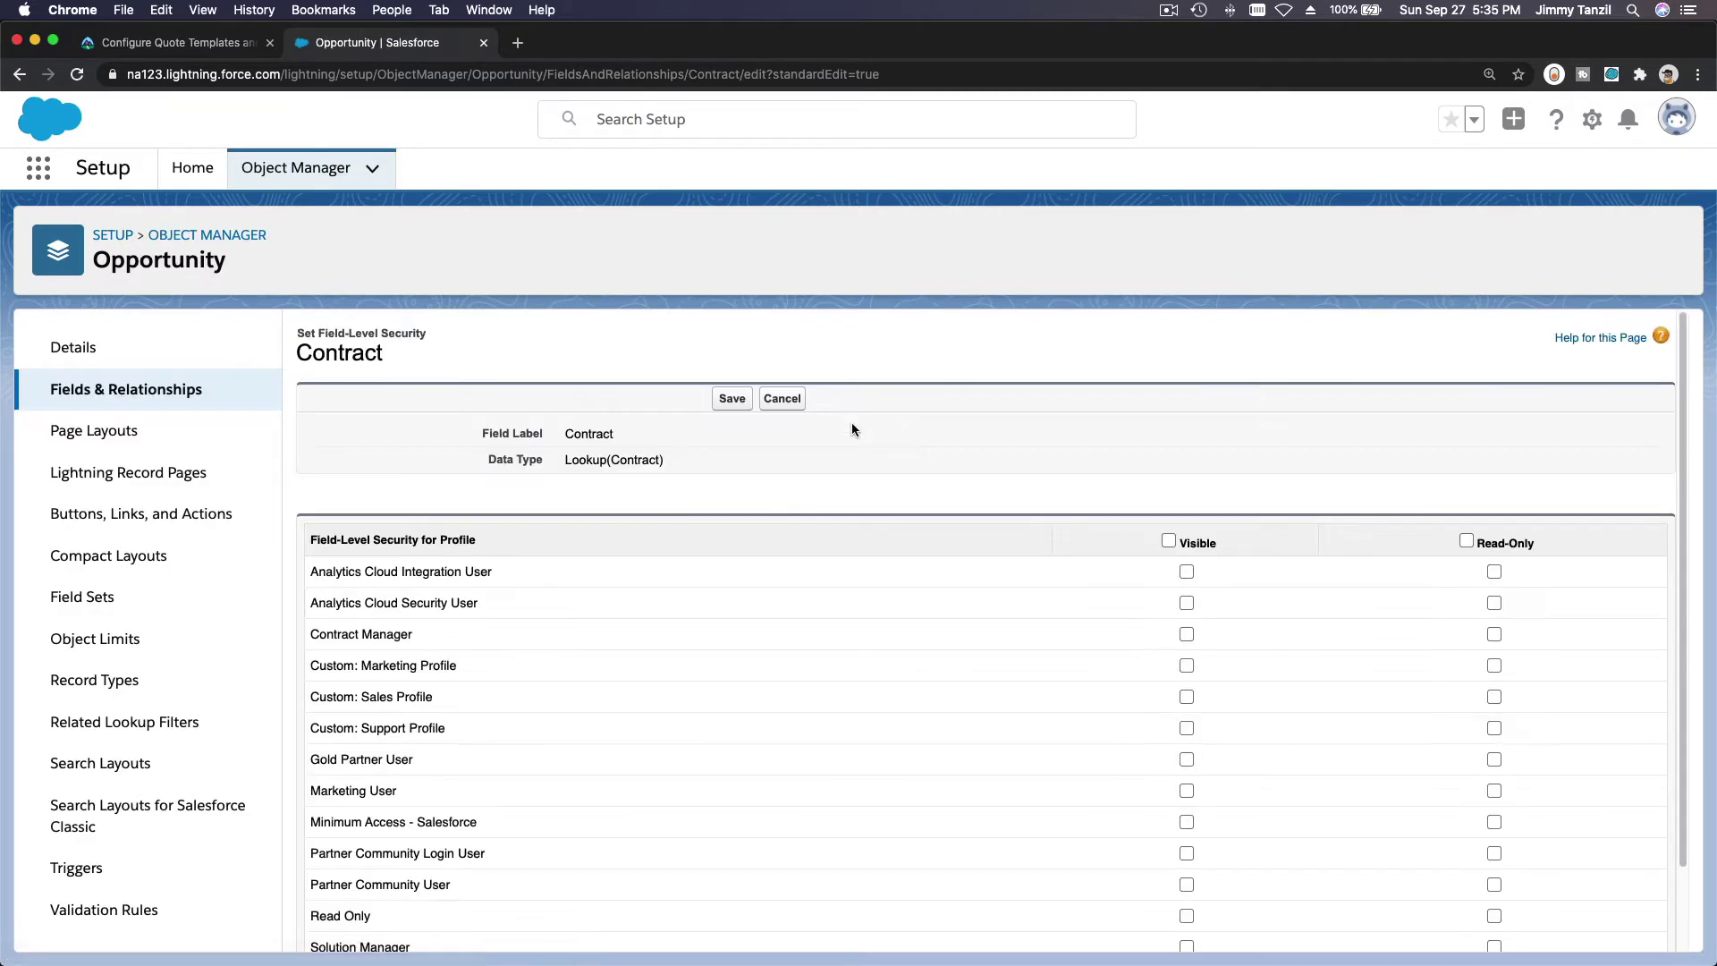
scroll(851, 429, "down", 2)
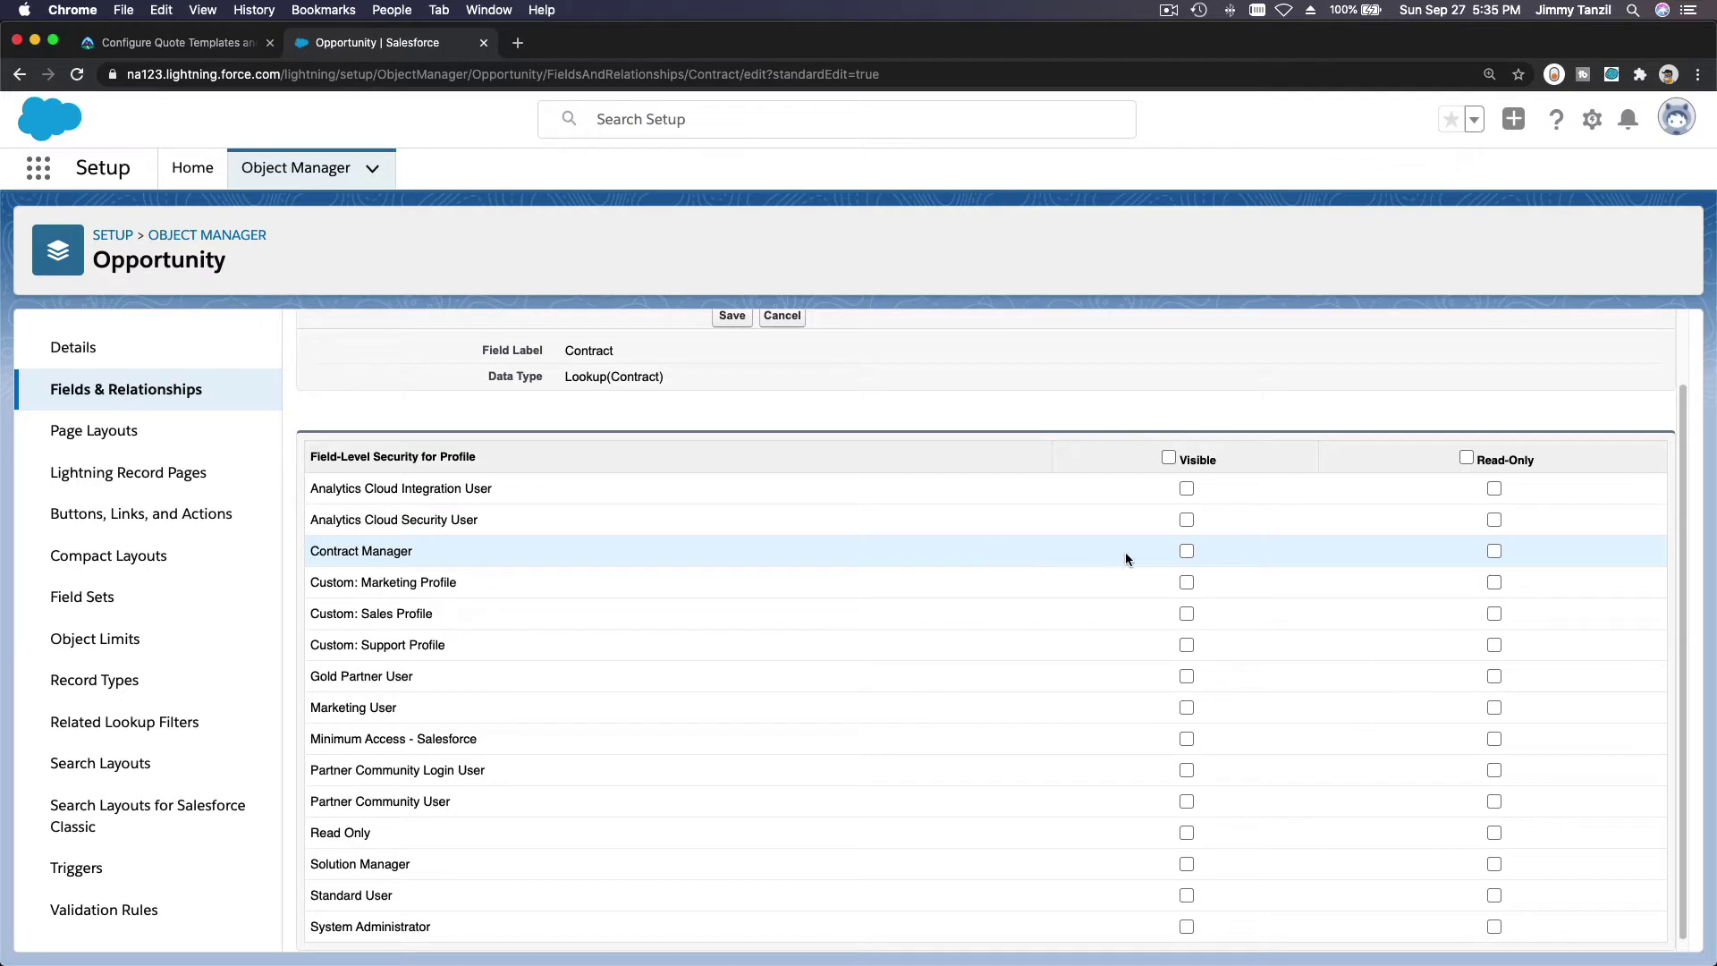
left_click(1185, 551)
scroll(1039, 546, "down", 1)
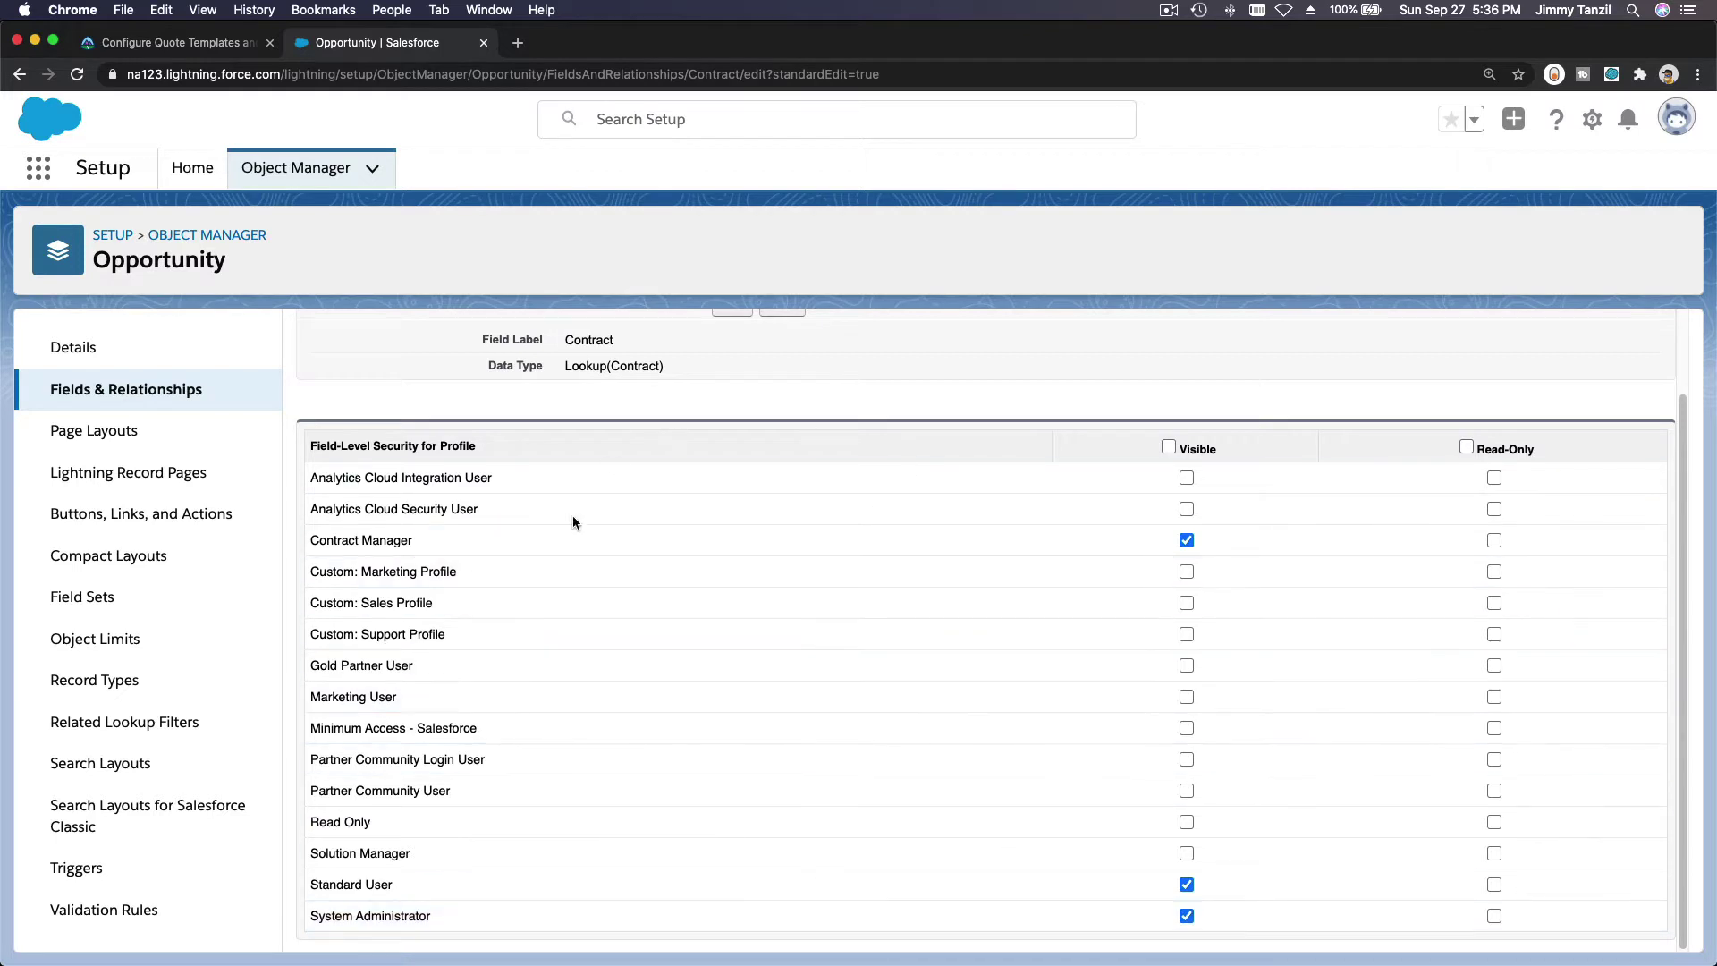
scroll(941, 610, "up", 2)
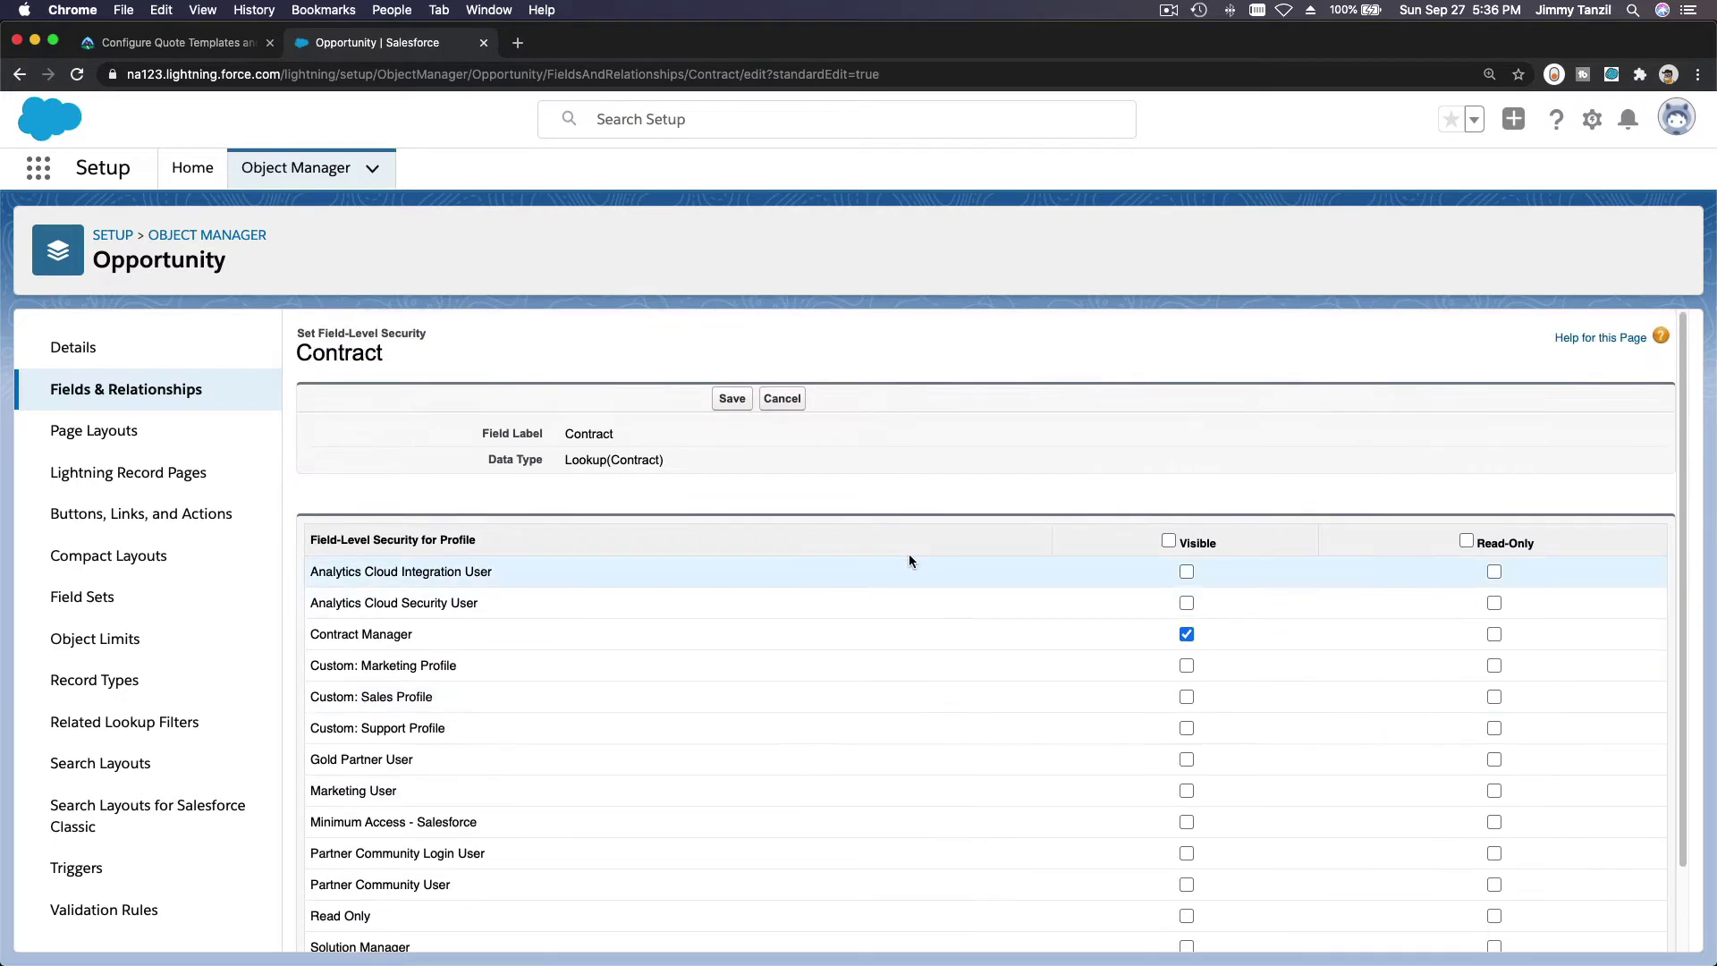
left_click(725, 399)
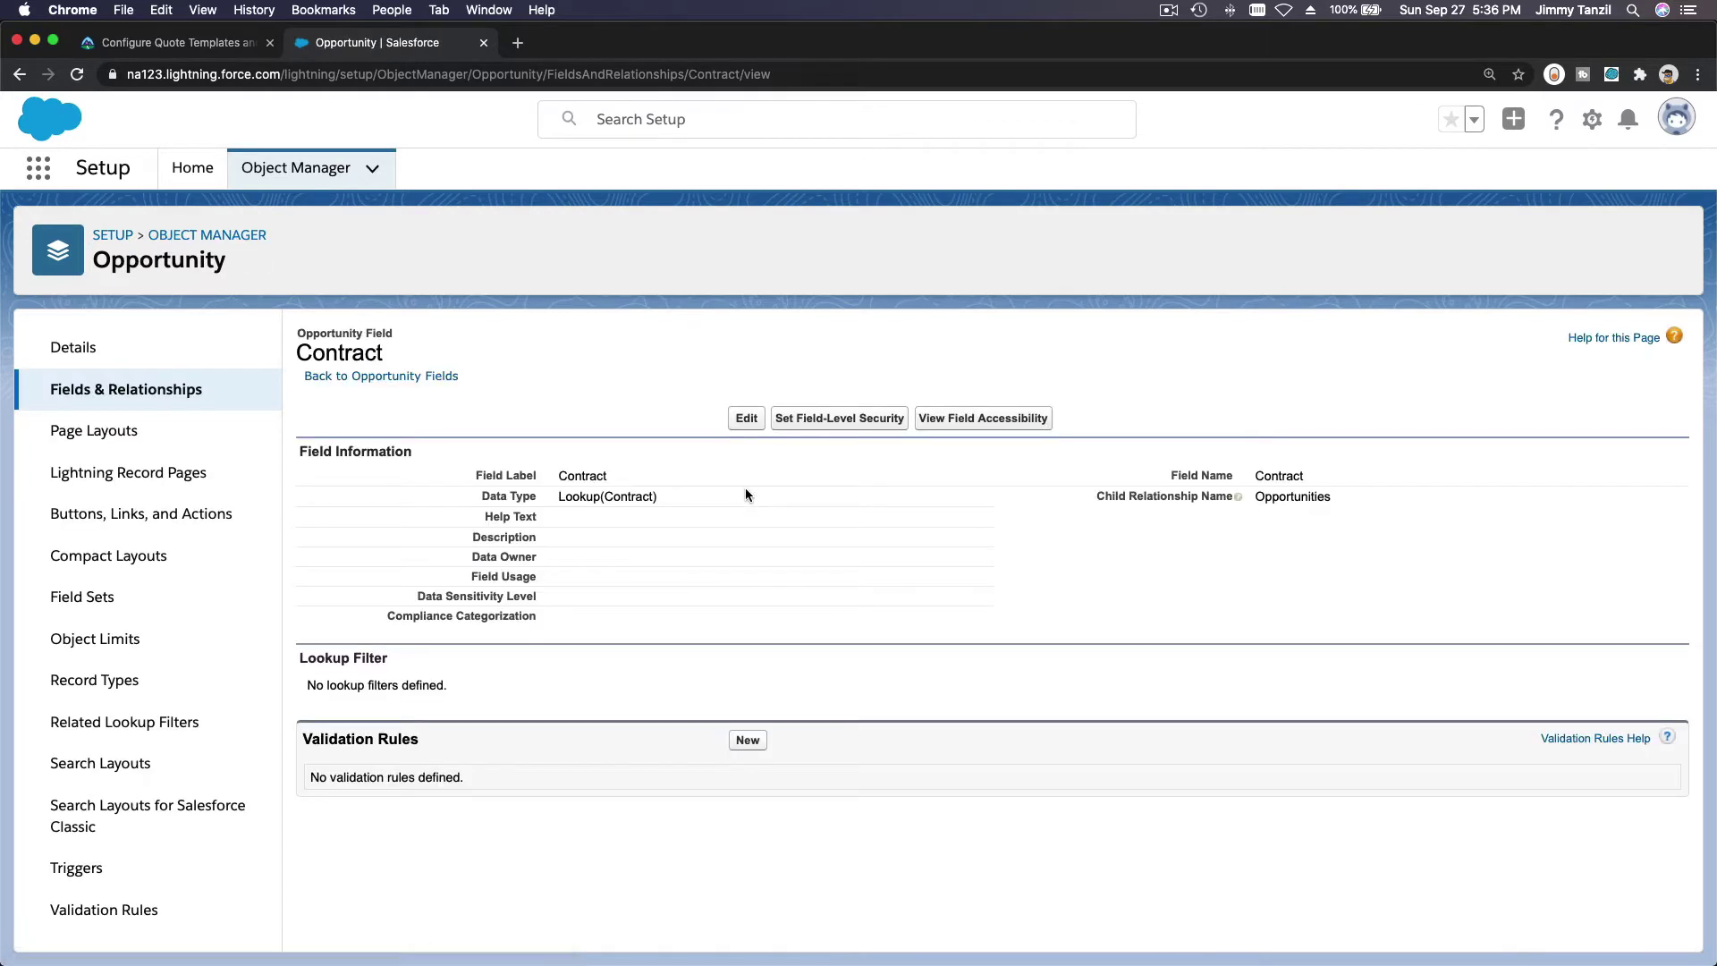
- Make Contract visible for Standard User and add it to the Opportunity Layout's Opportunity Information section
left_click(994, 420)
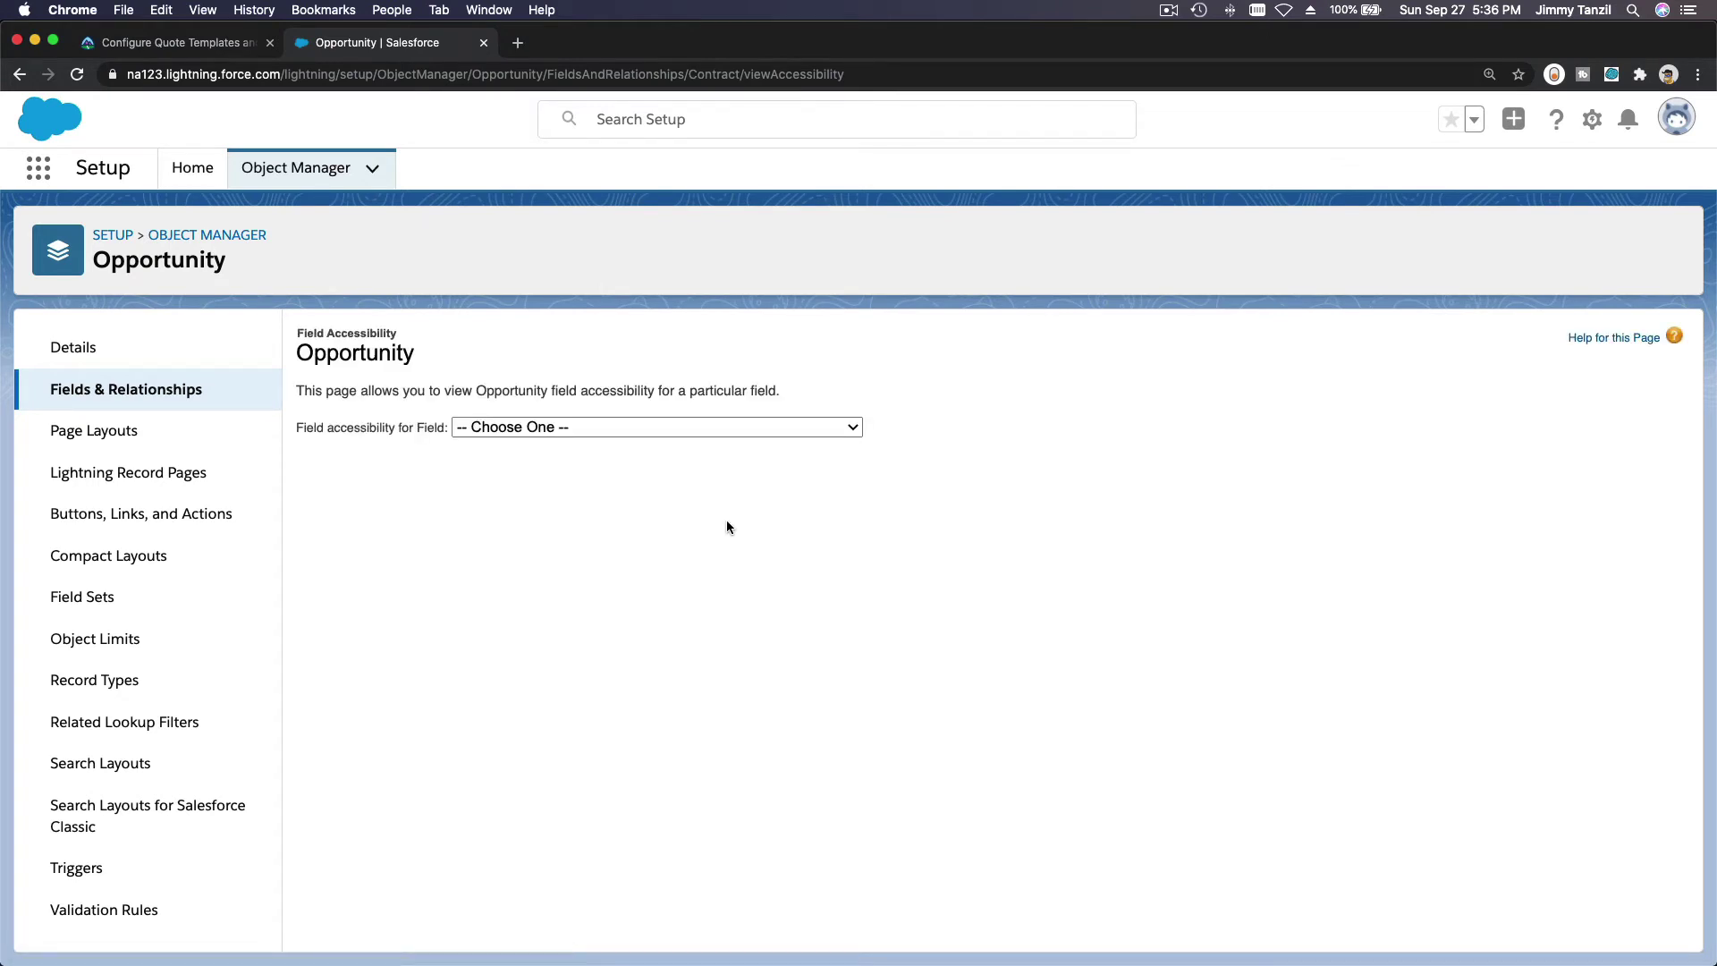
left_click(680, 427)
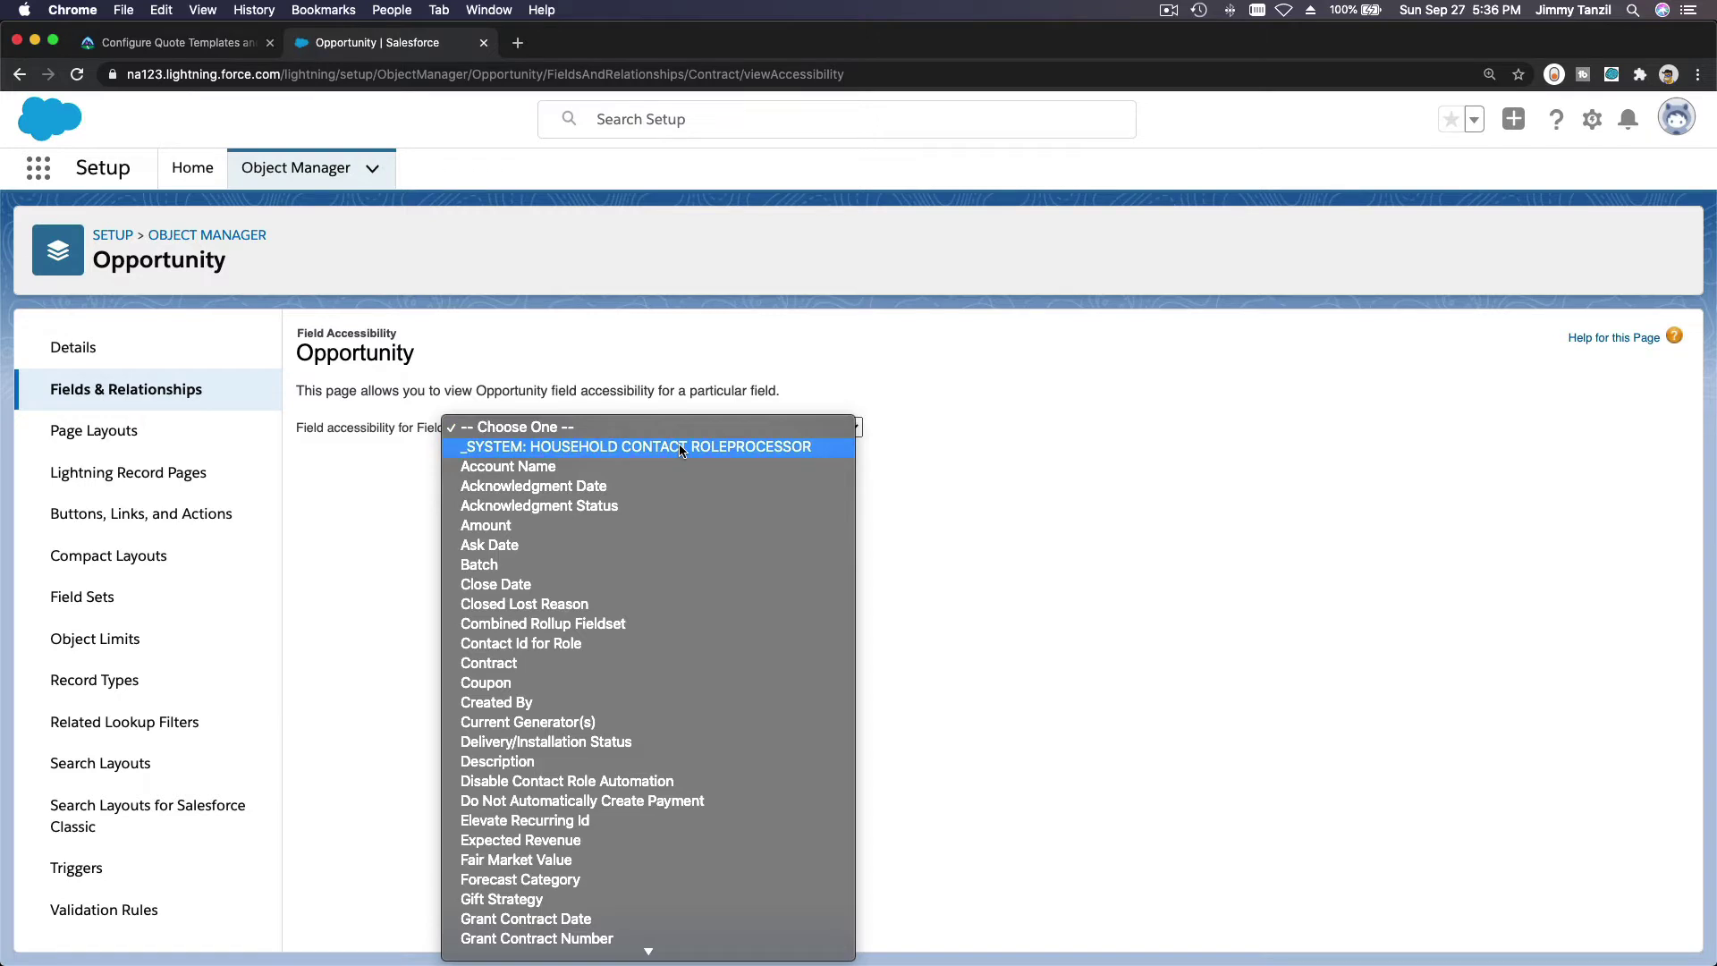
left_click(669, 662)
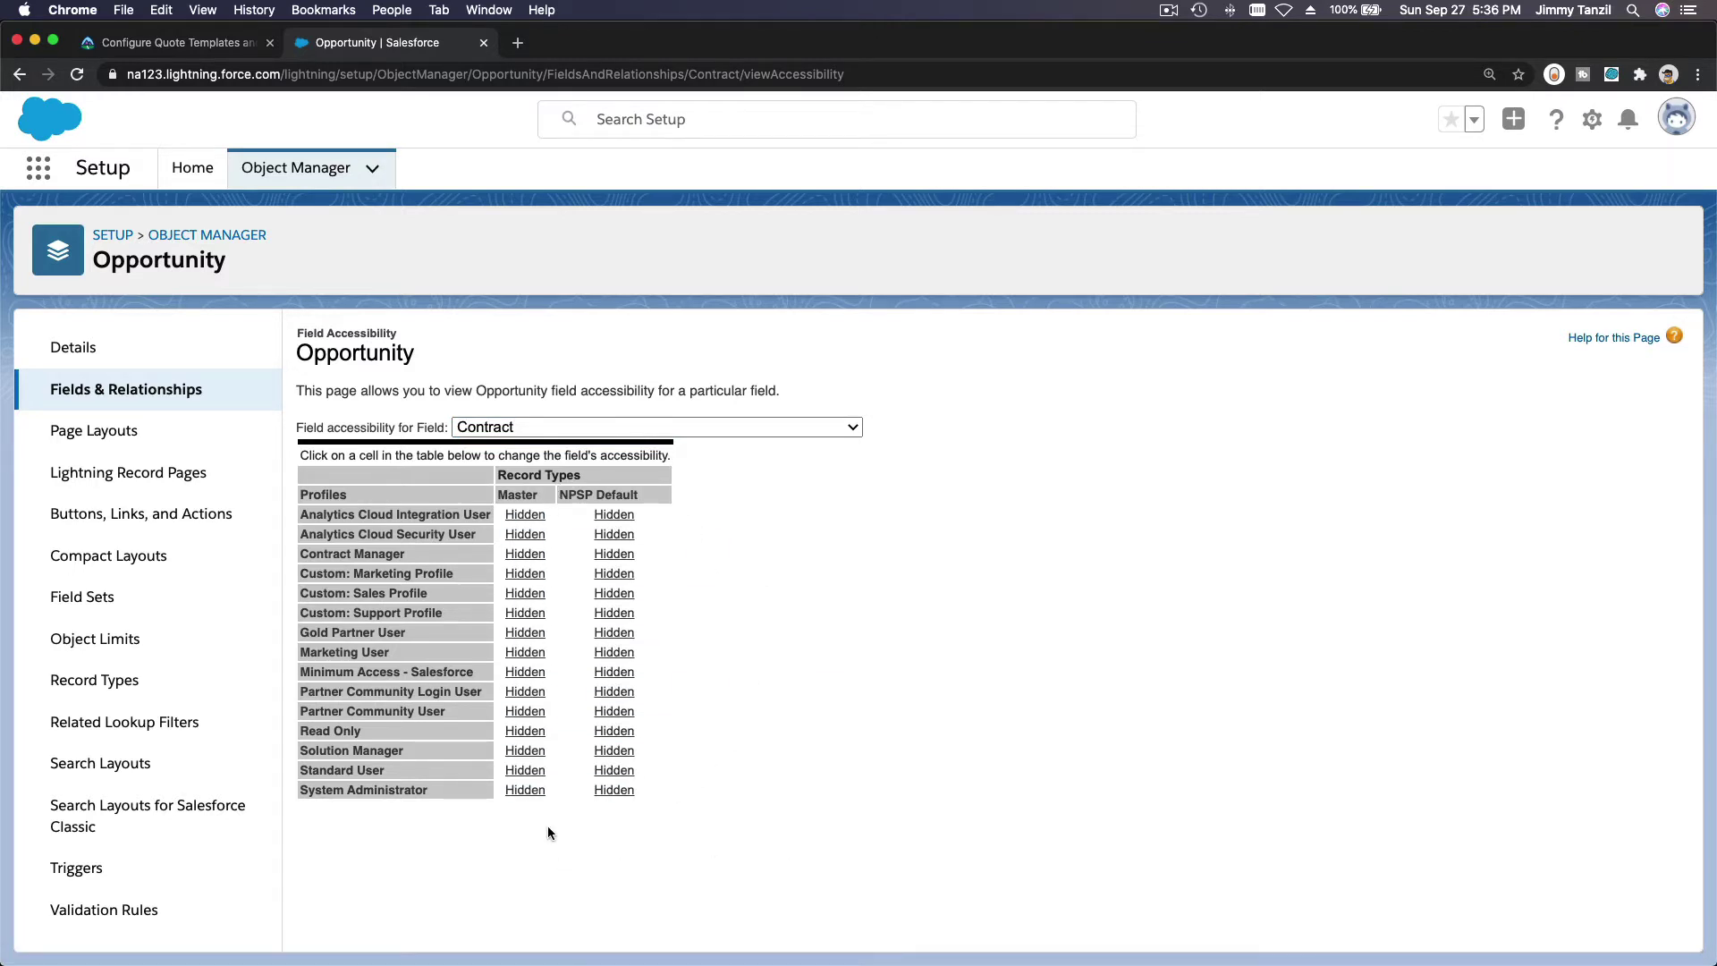
left_click(525, 789)
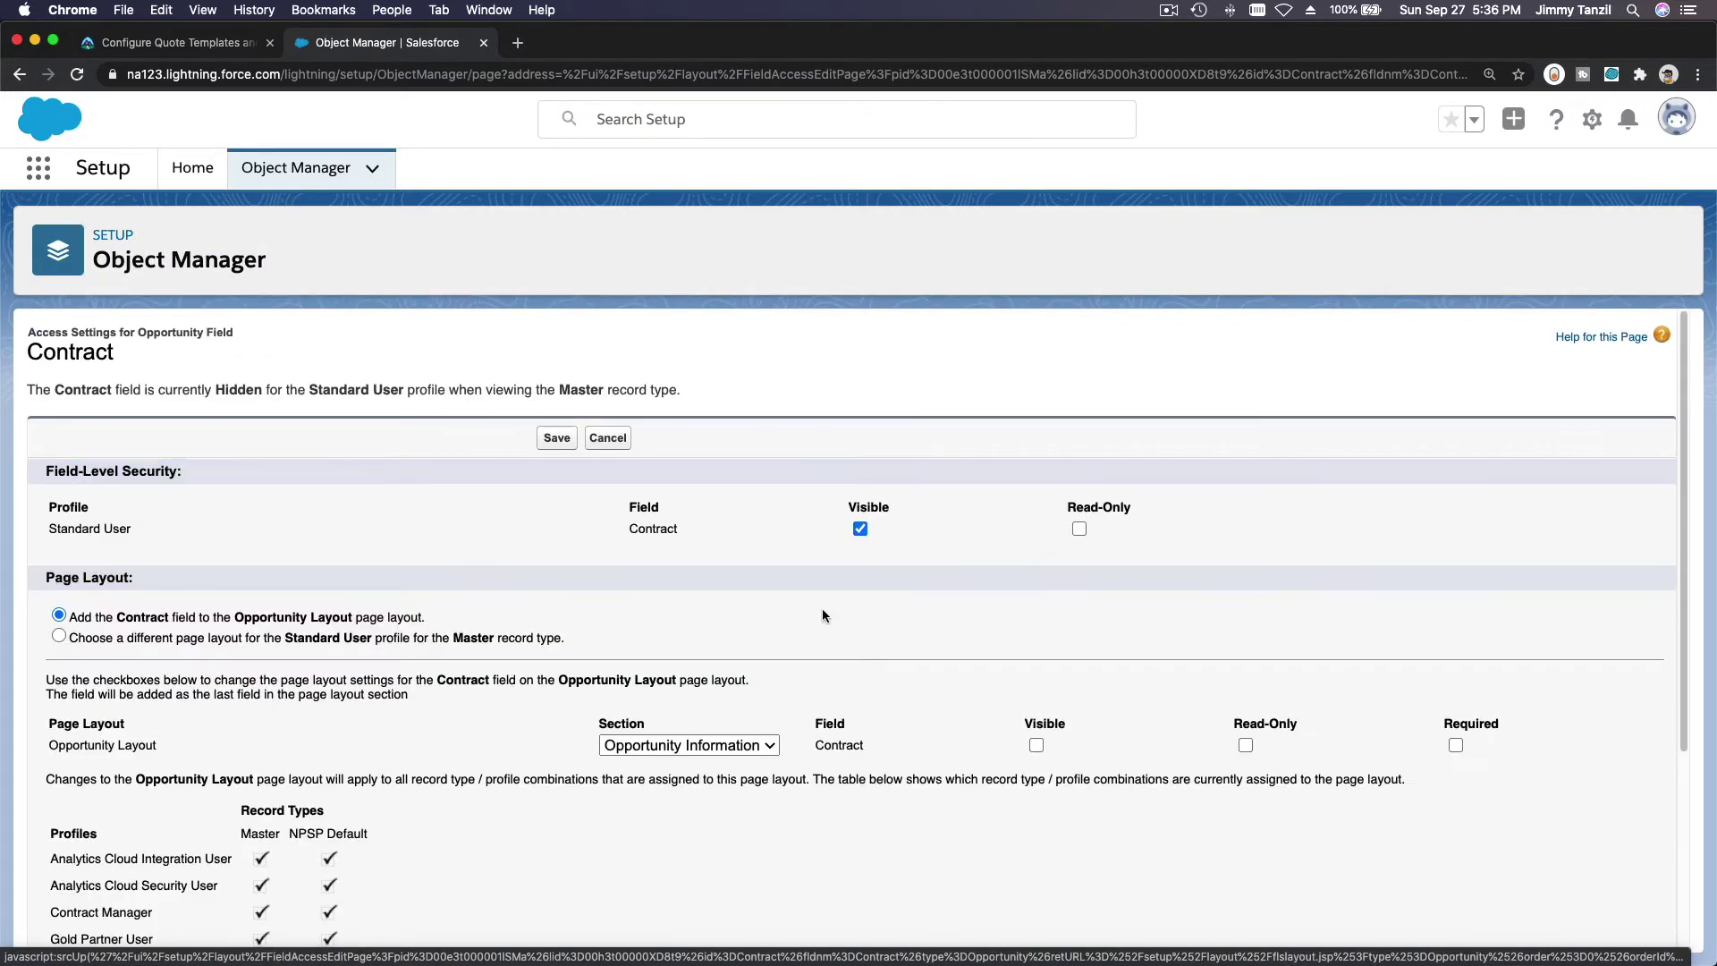
scroll(915, 610, "down", 1)
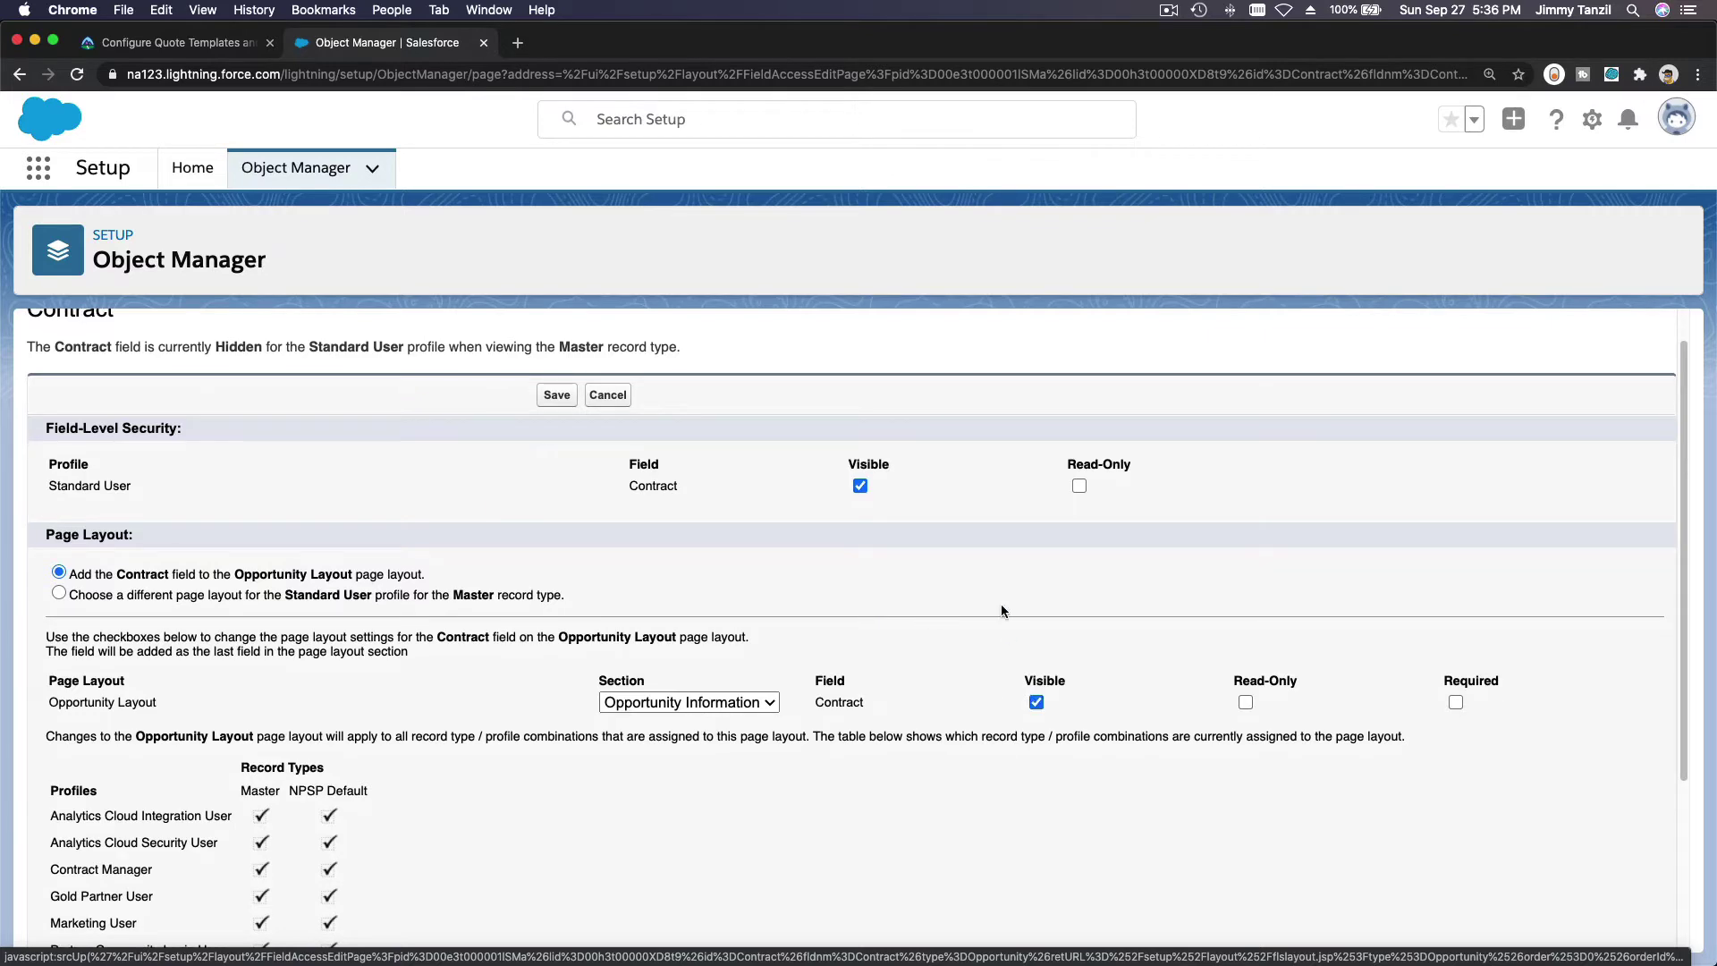
scroll(1001, 604, "down", 3)
scroll(992, 602, "up", 4)
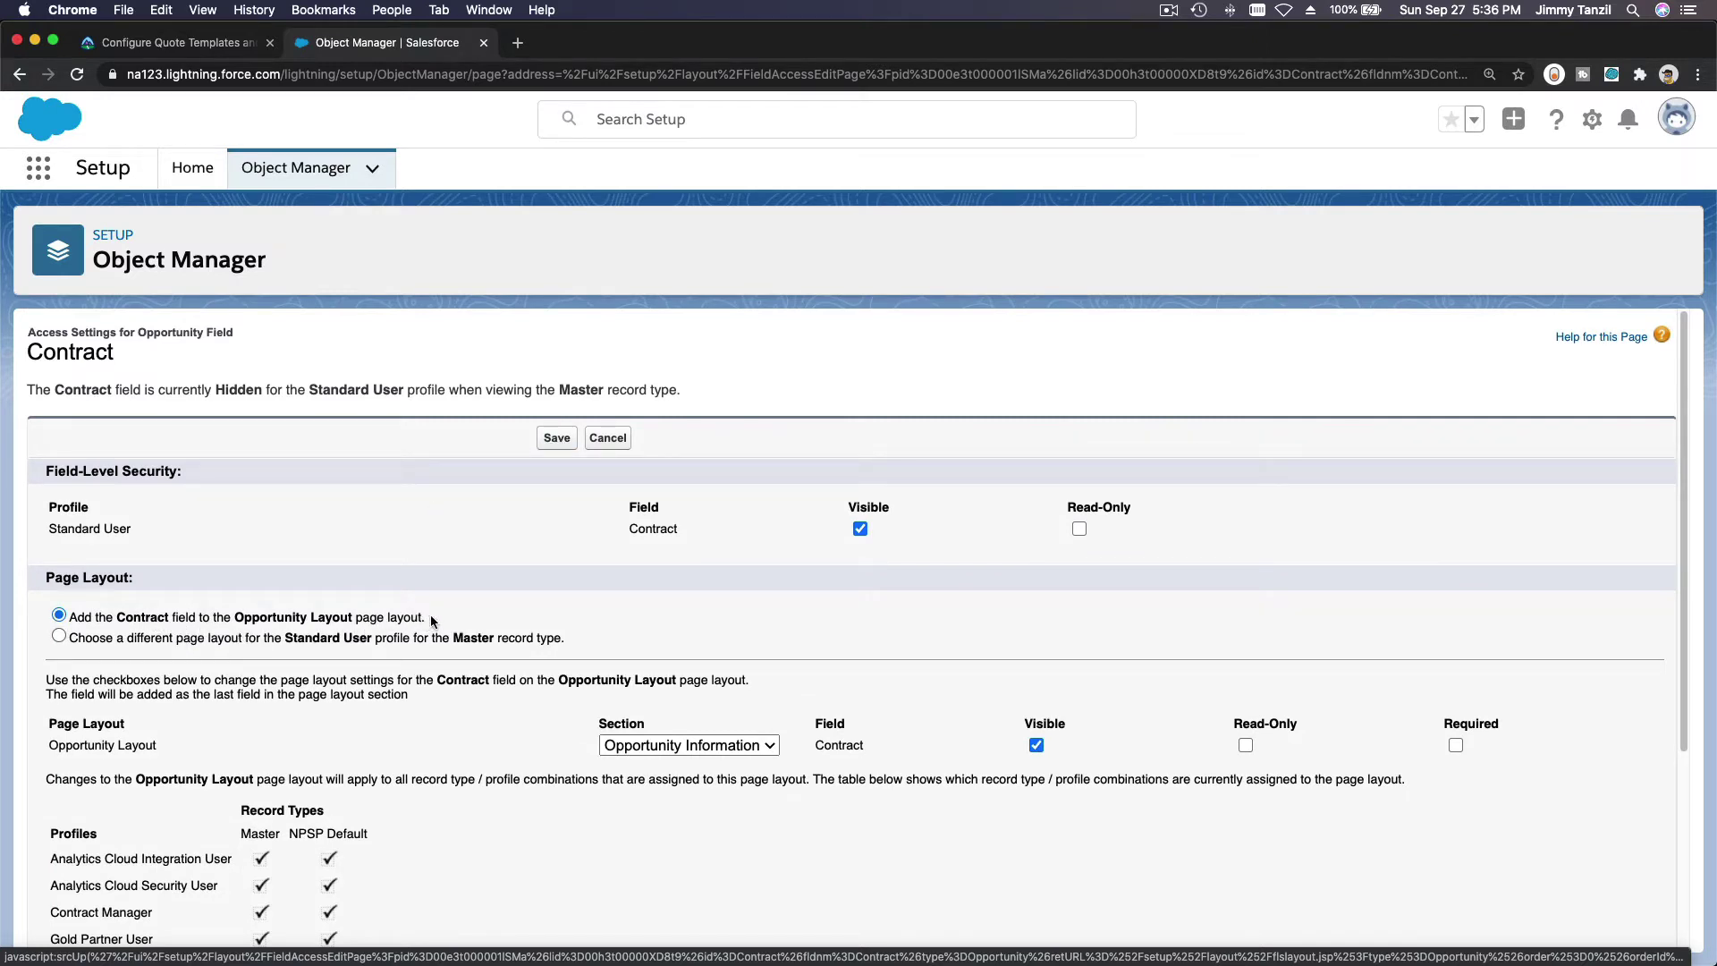
left_click(557, 438)
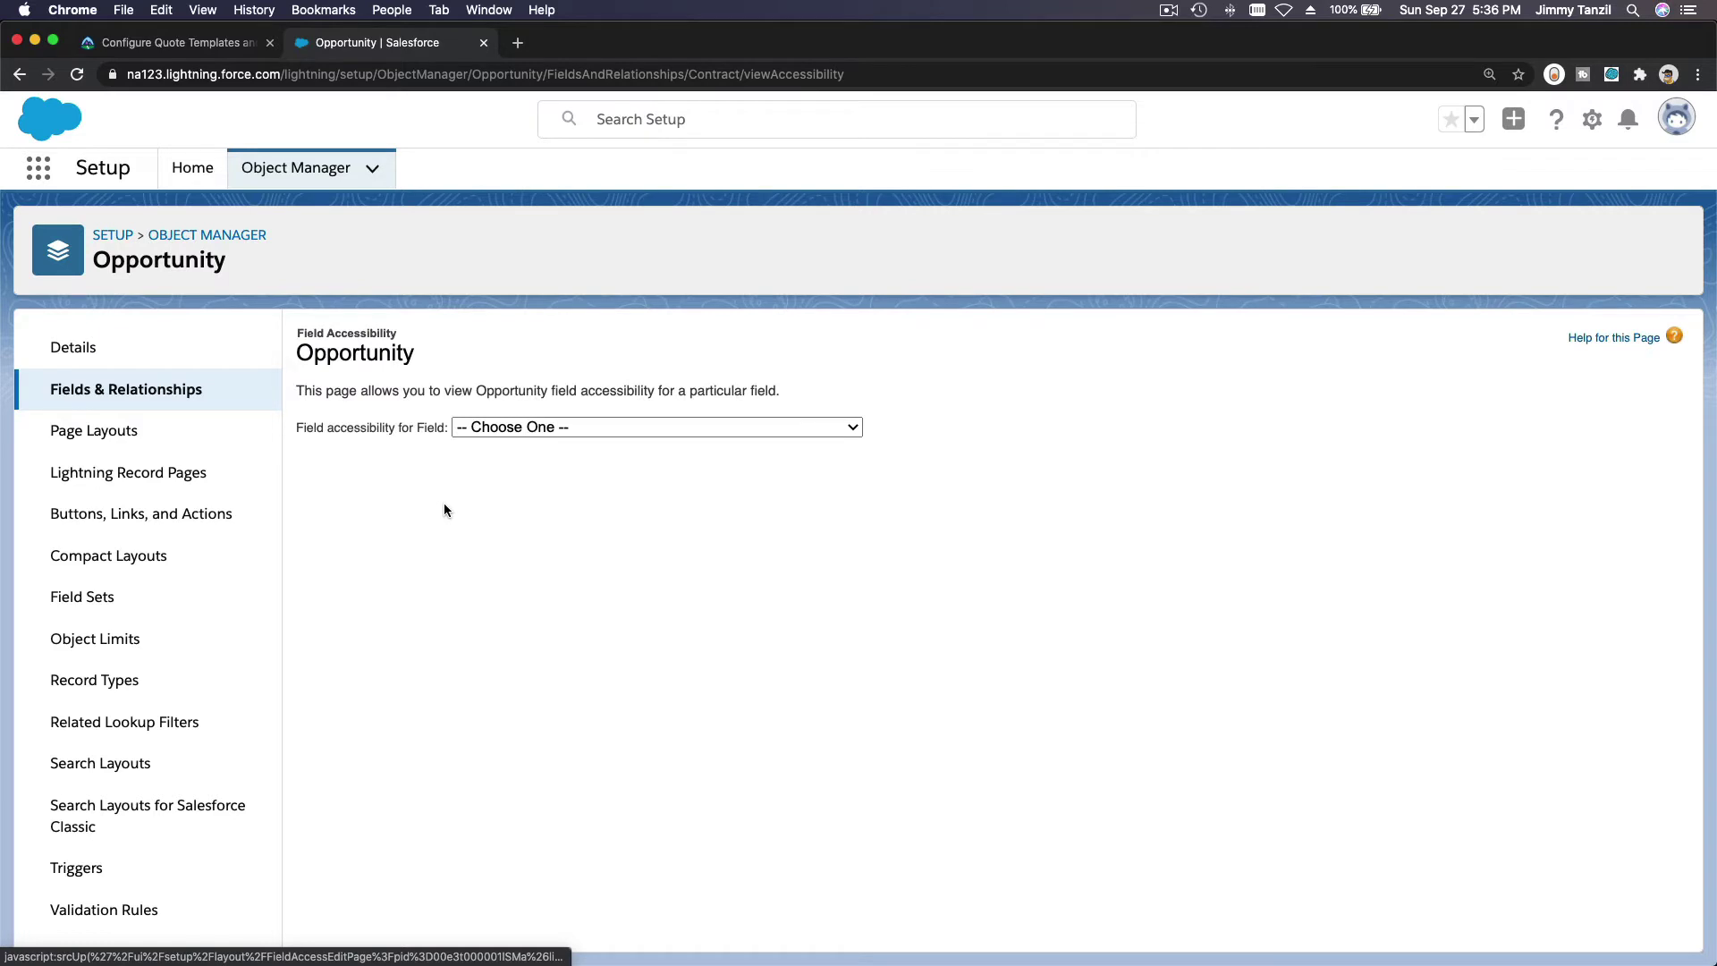
- Check the Contract field is Editable for Contract Manager, Standard User and System Administrator
left_click(556, 429)
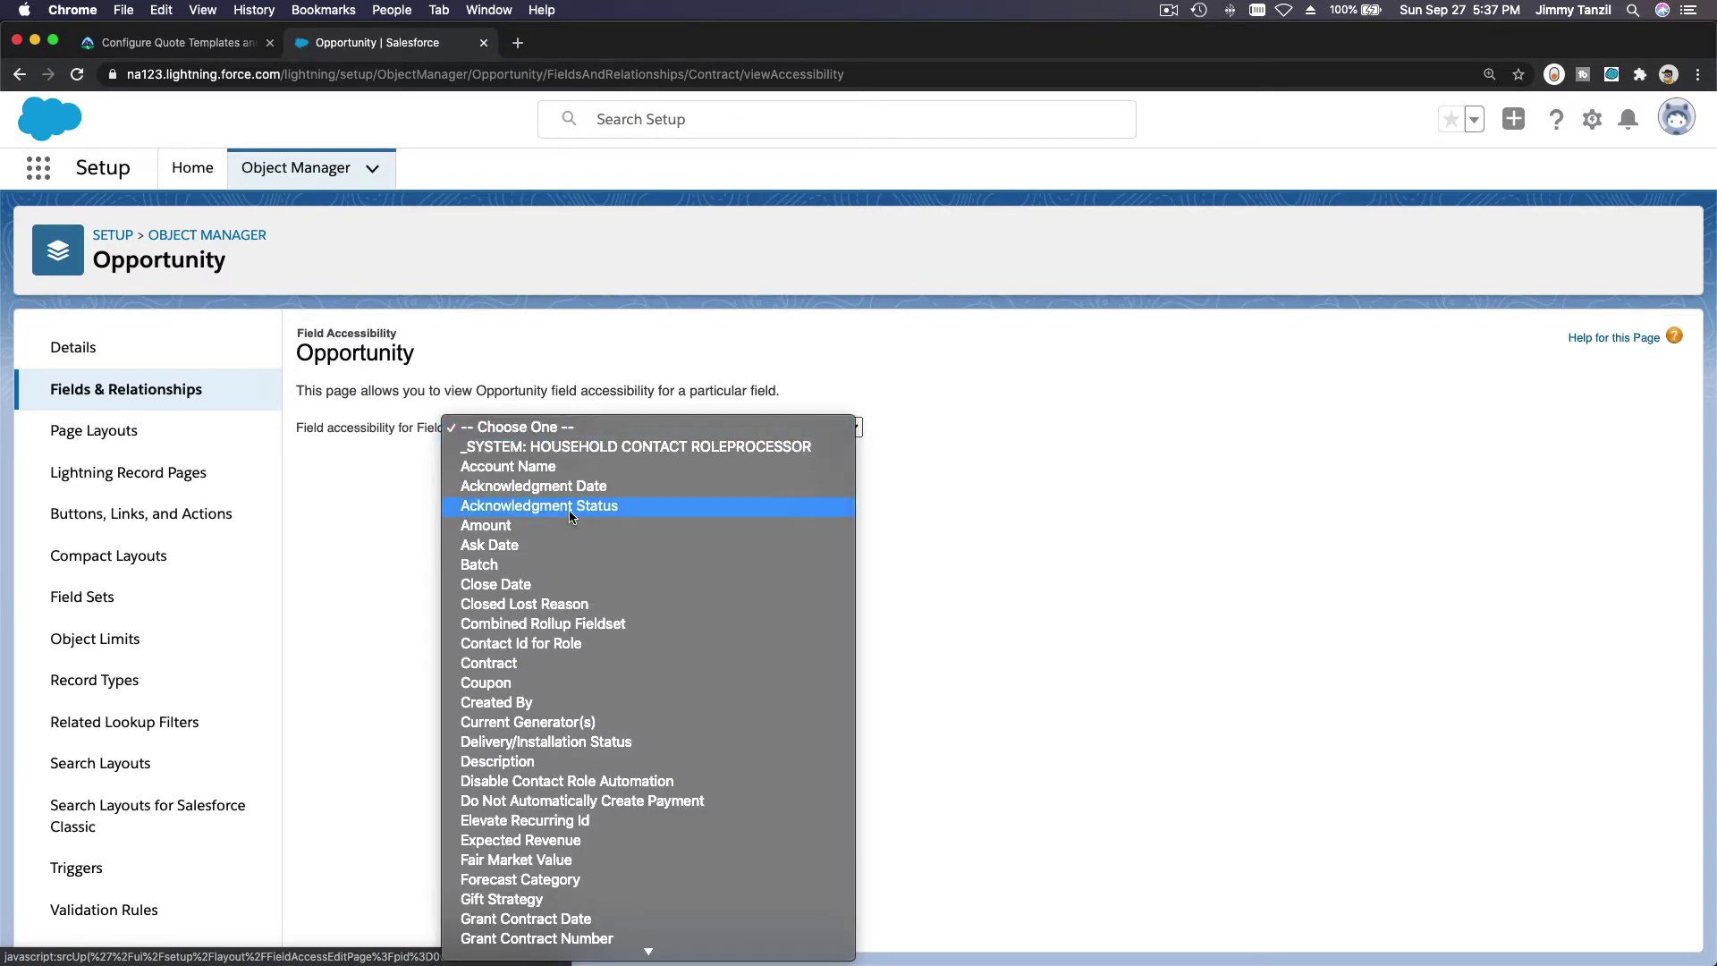
left_click(578, 666)
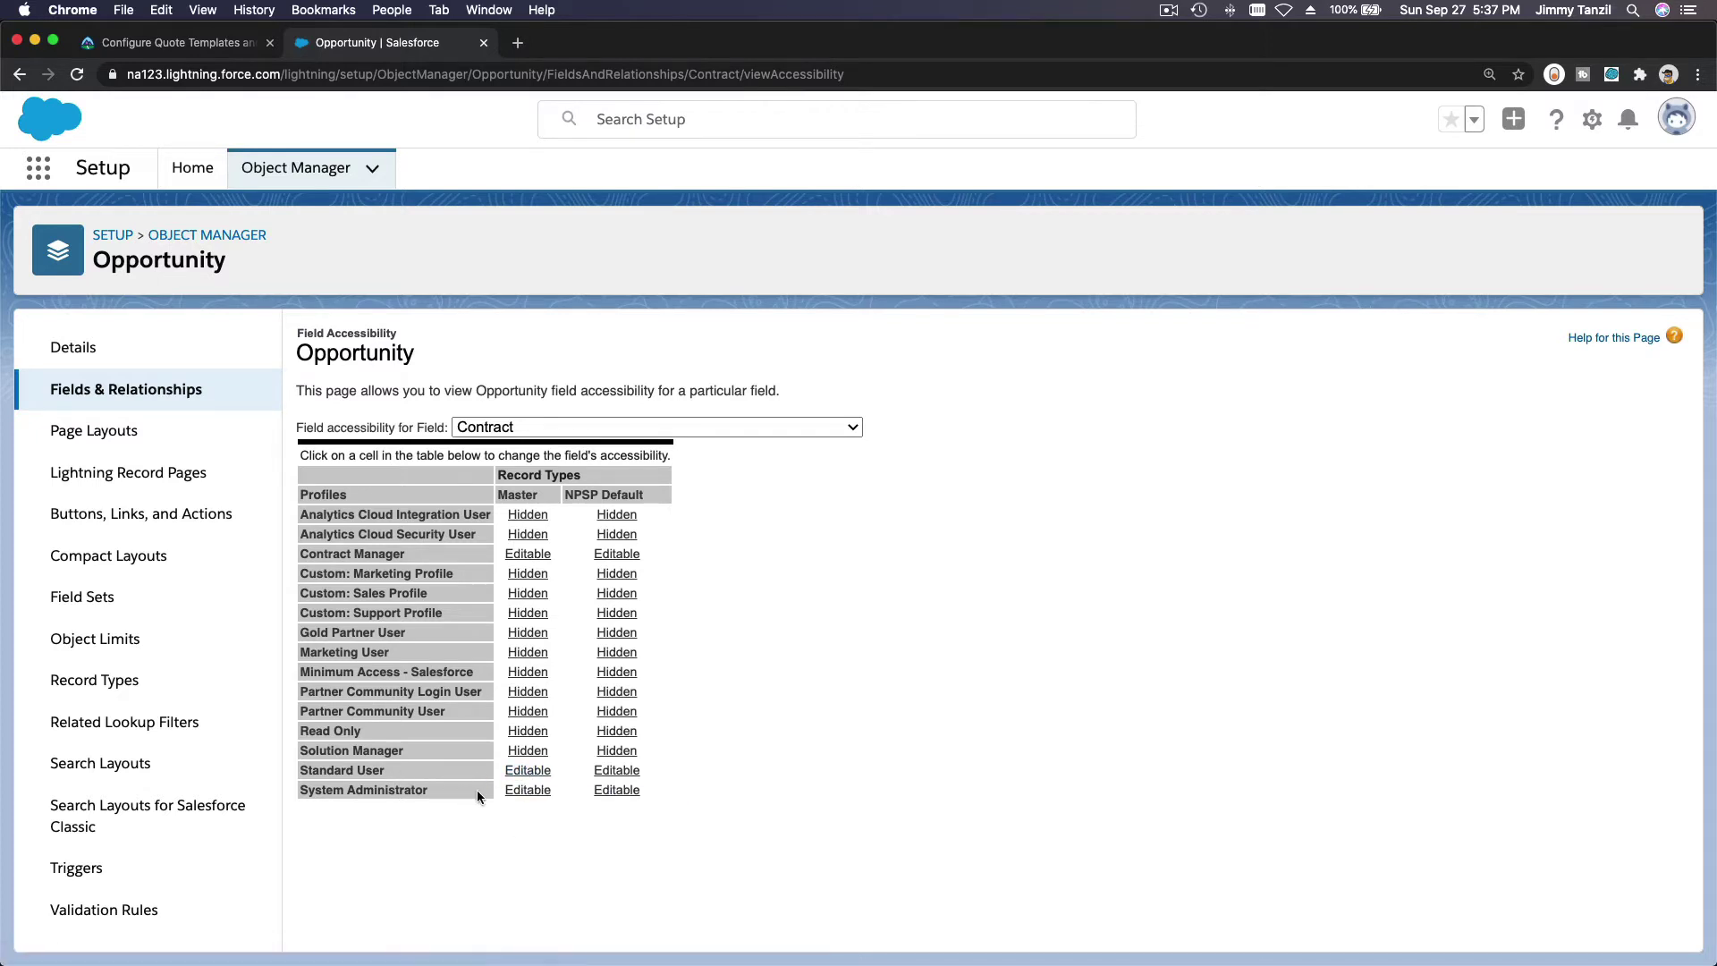
mouse_move(501, 790)
mouse_move(497, 550)
- Open Contracts through the App Launcher and switch to the All Contracts list view
left_click(39, 176)
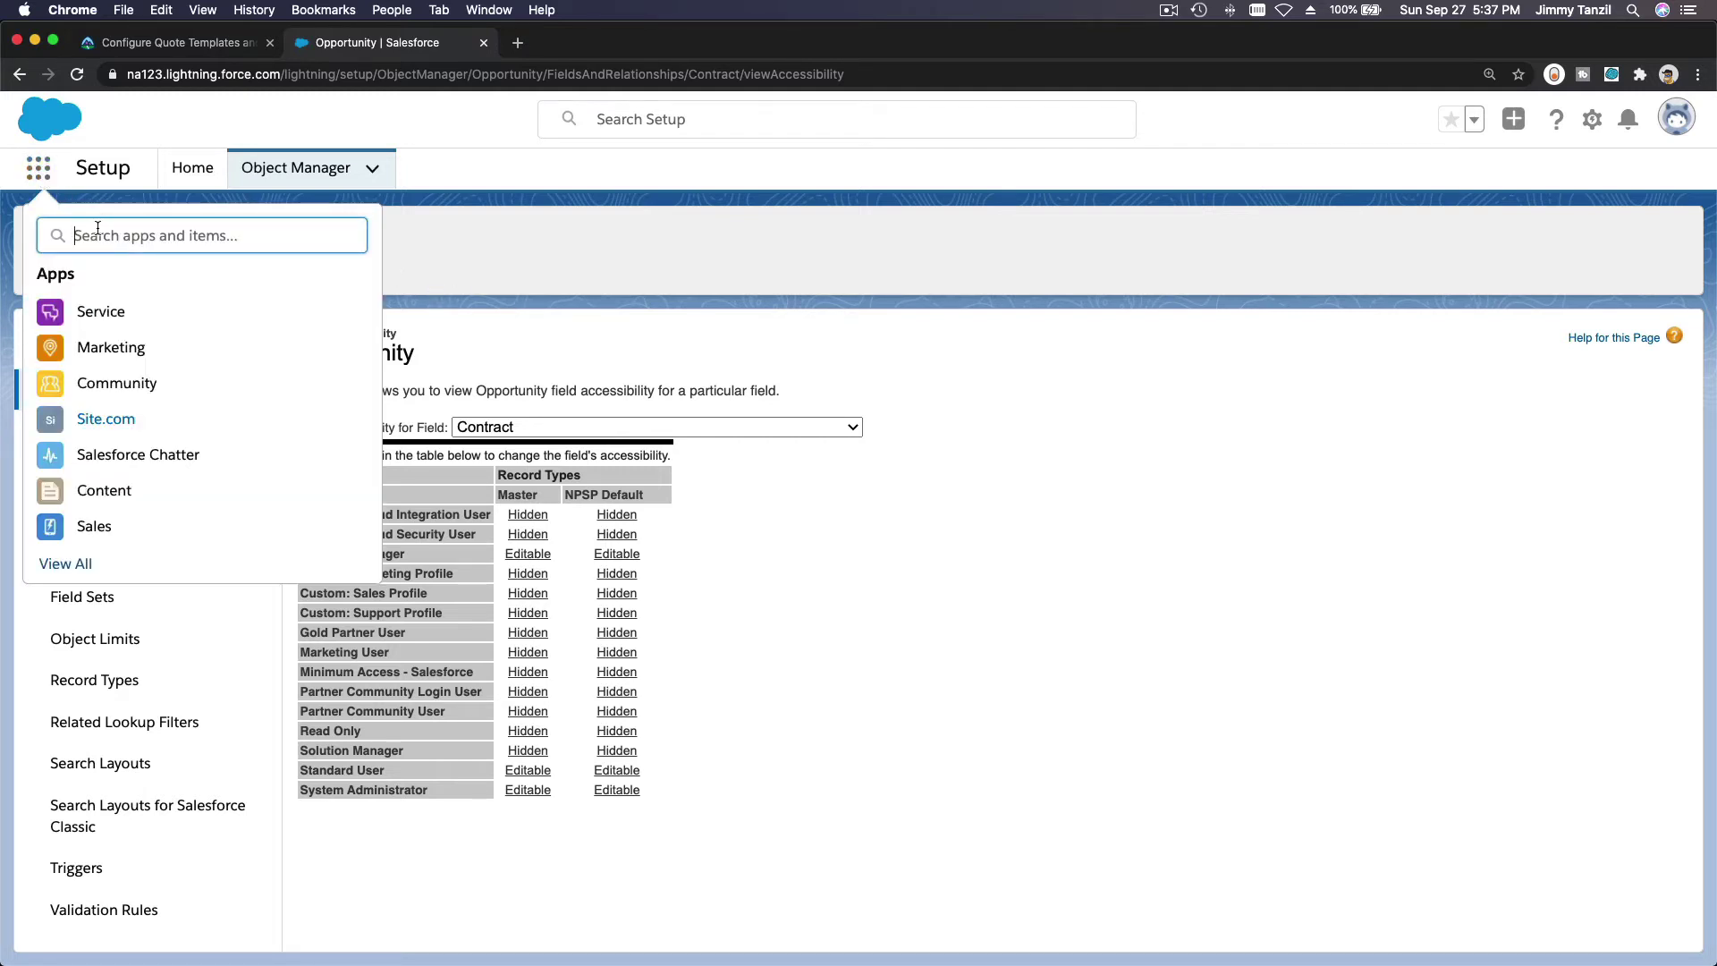
type("Sales")
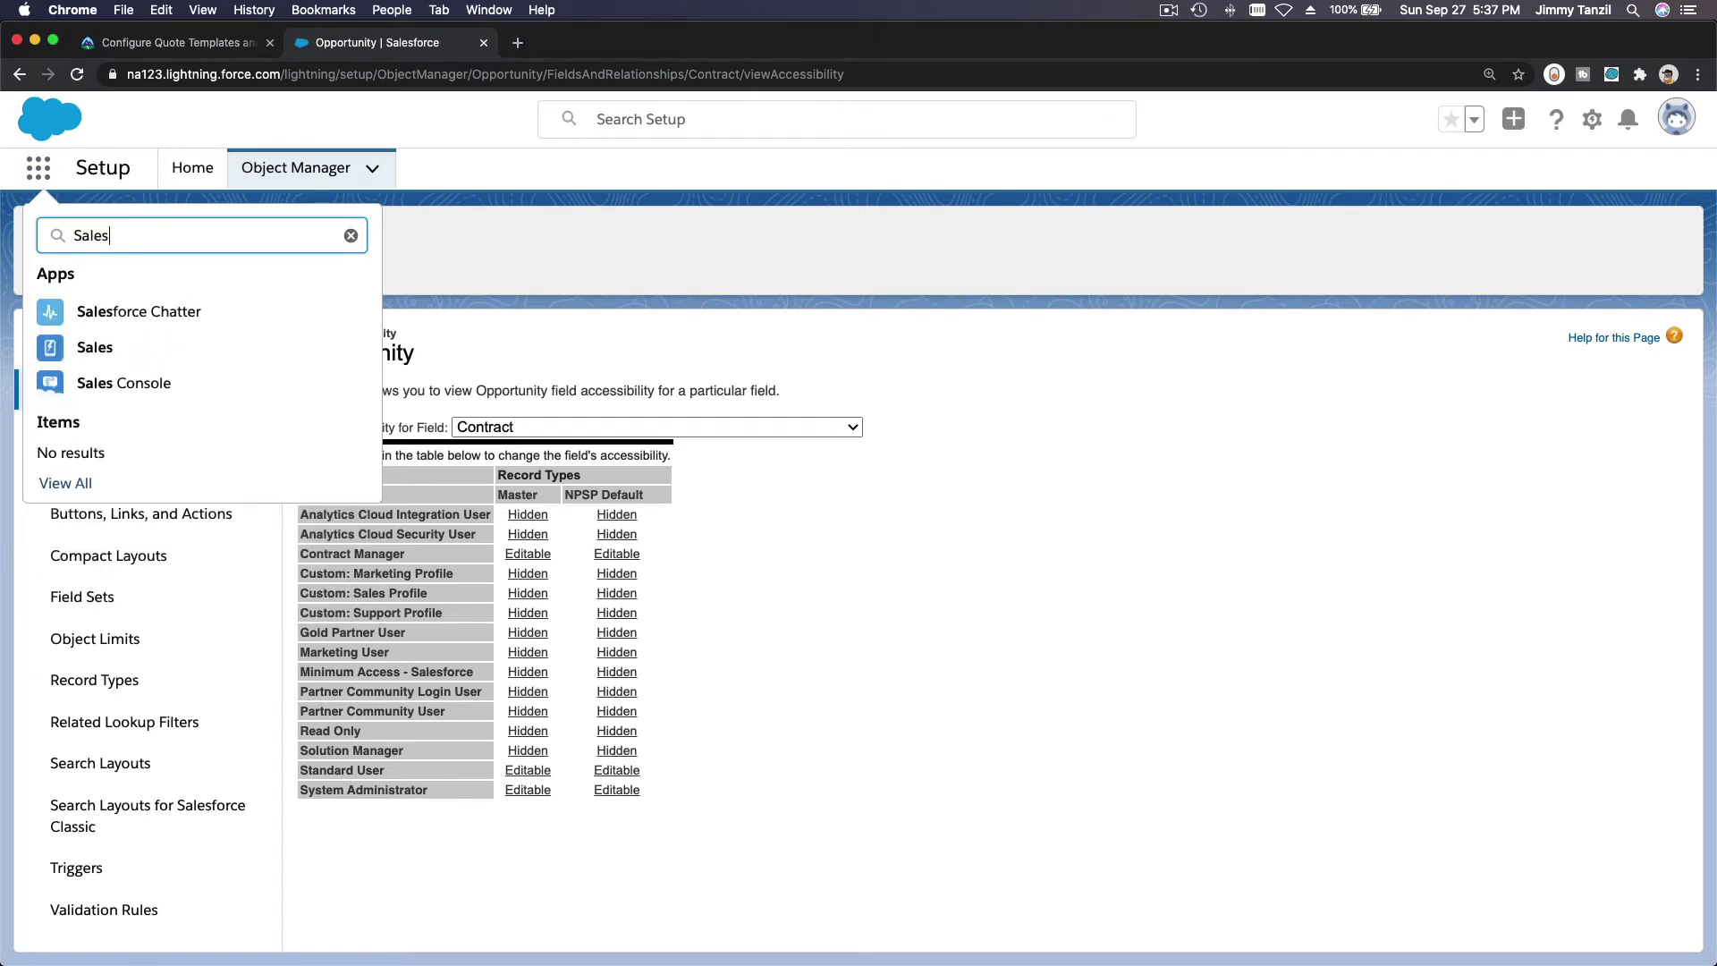
double_click(100, 250)
type("Contra")
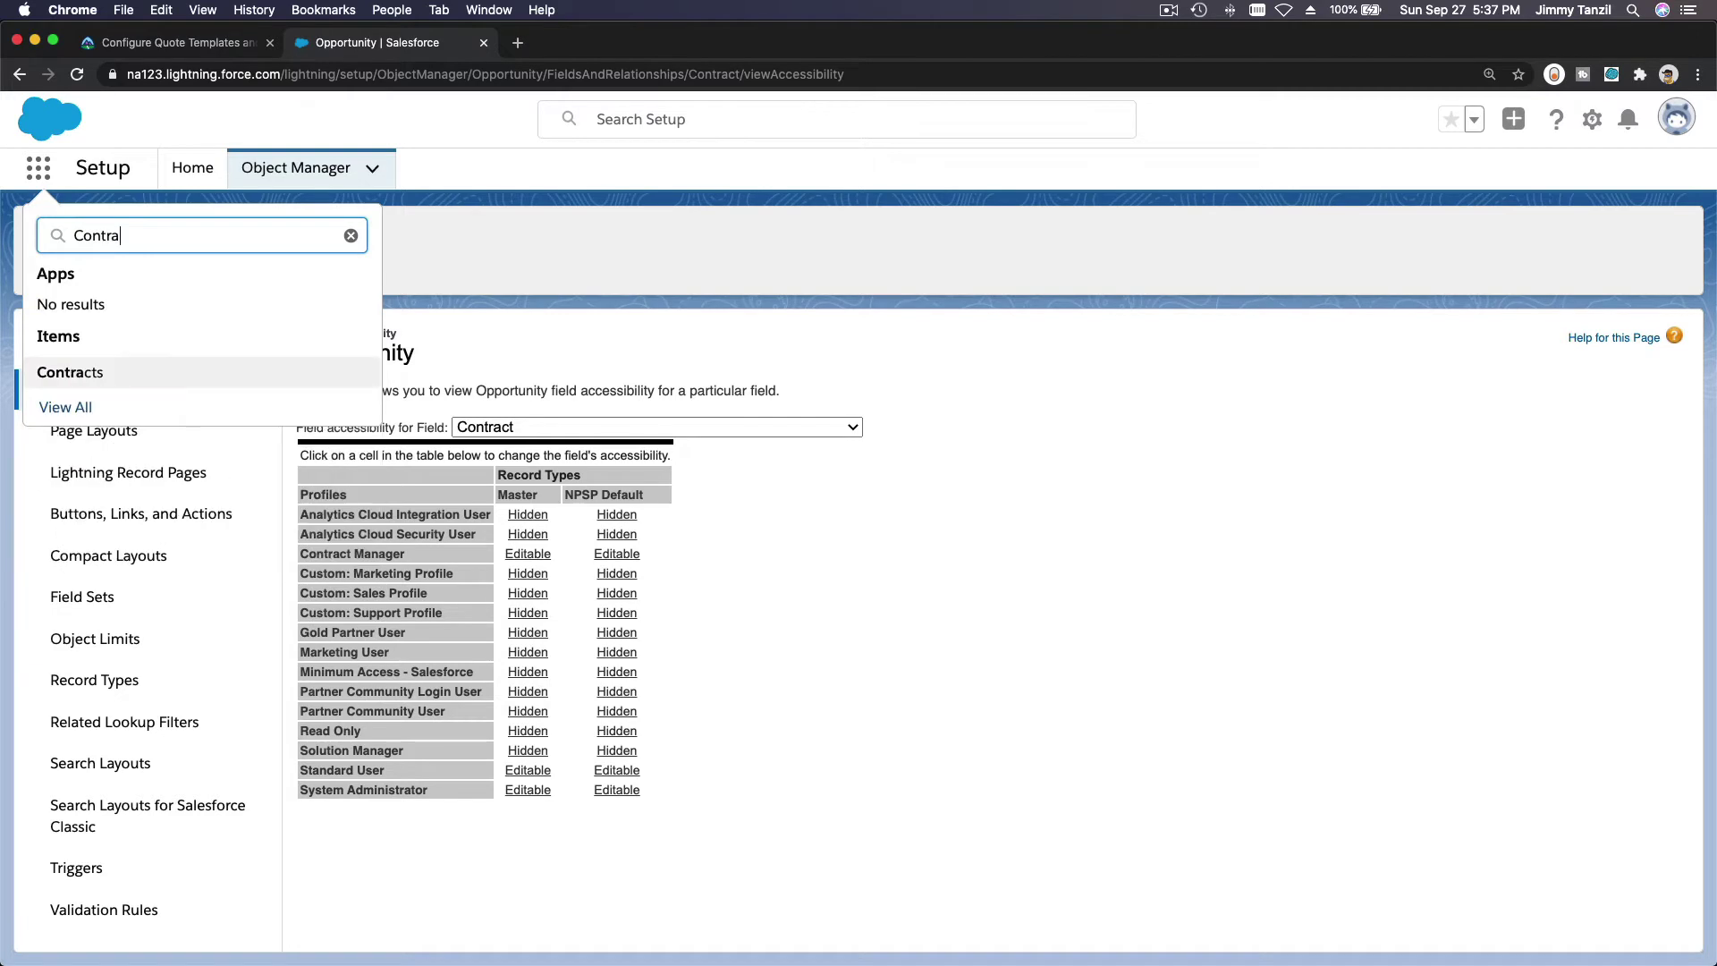
left_click(72, 375)
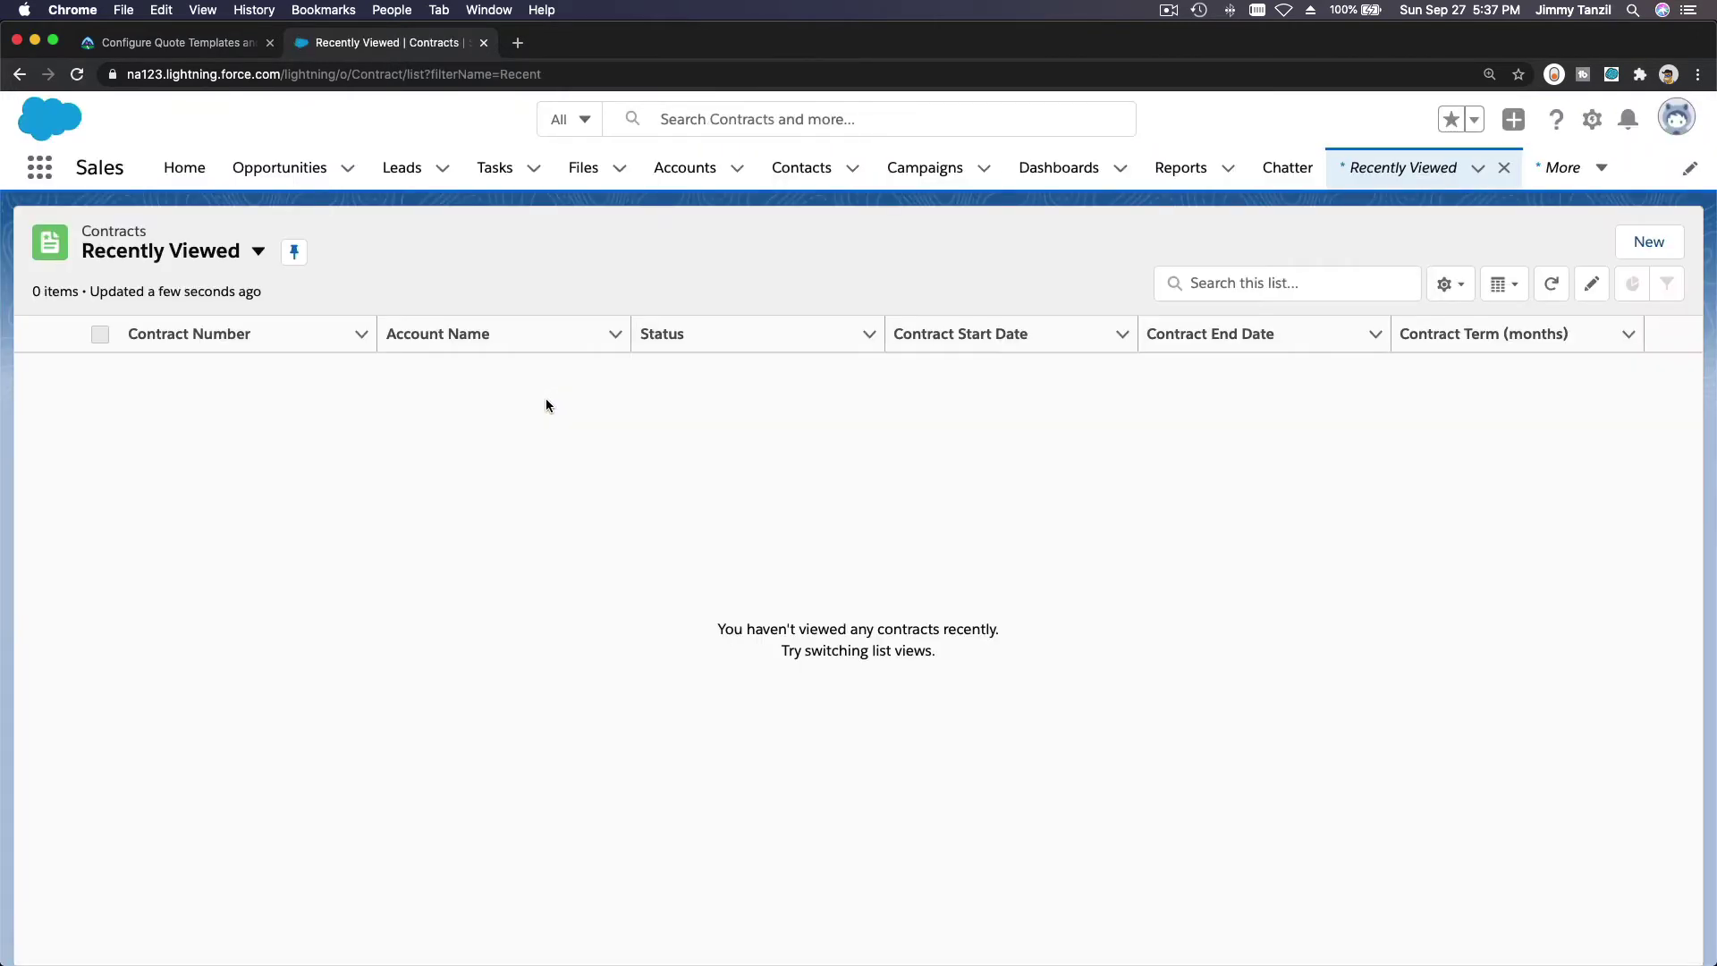
left_click(257, 251)
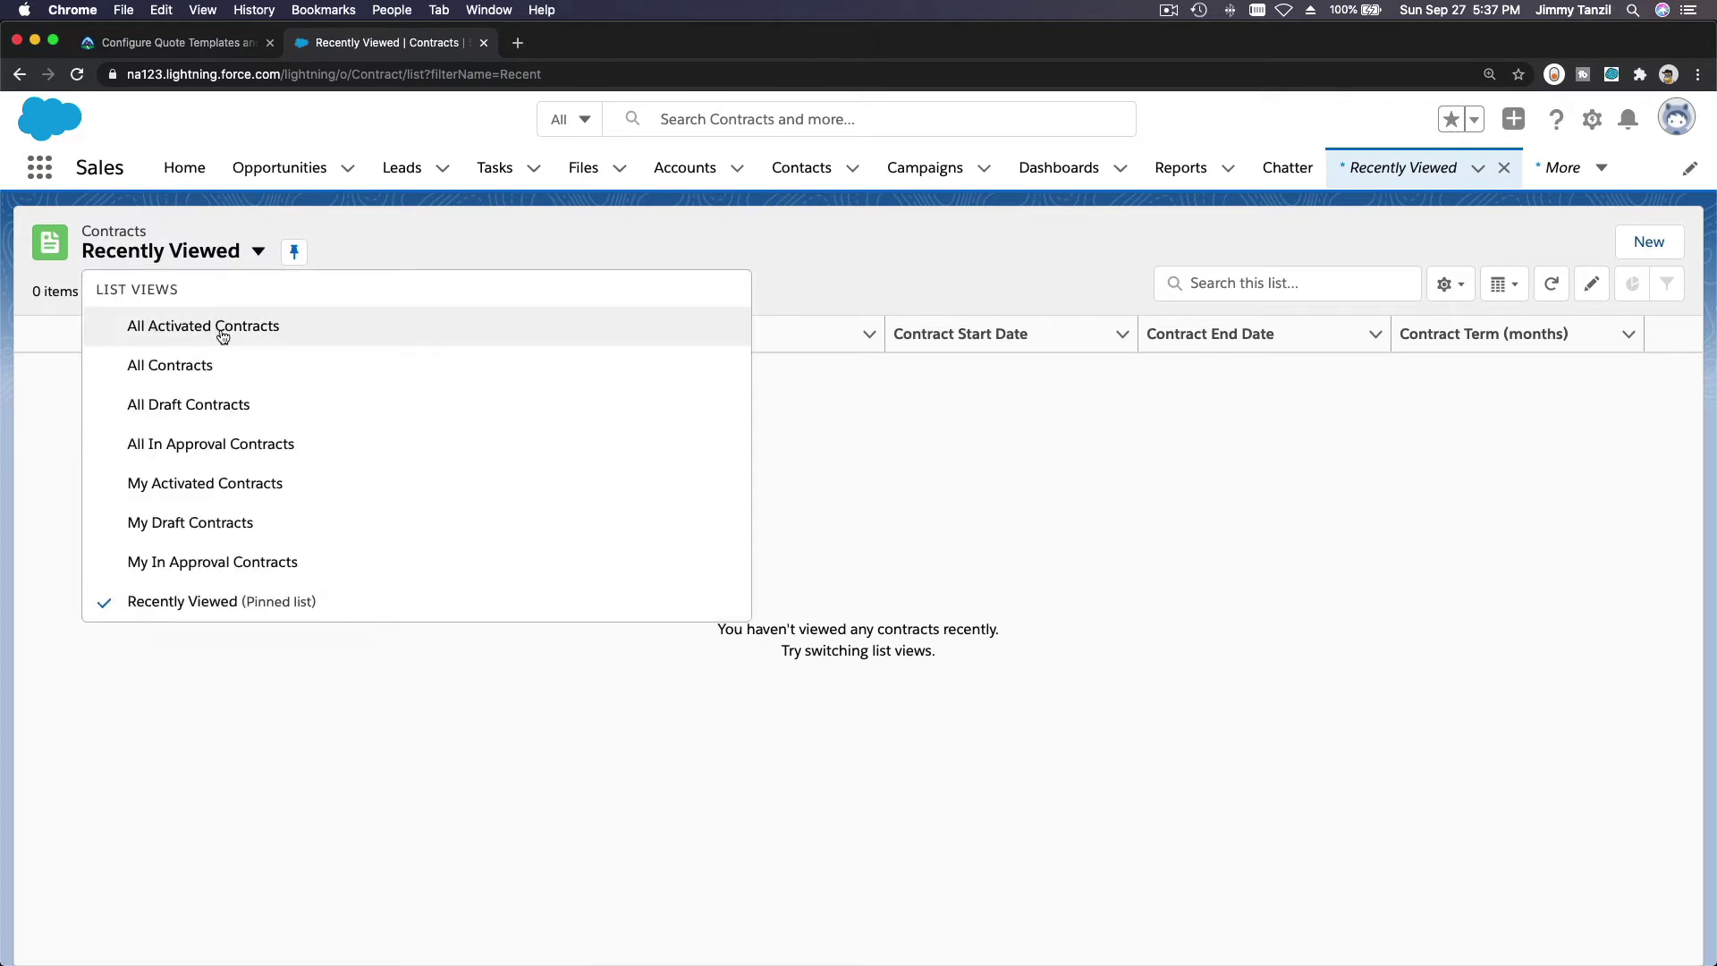
left_click(223, 367)
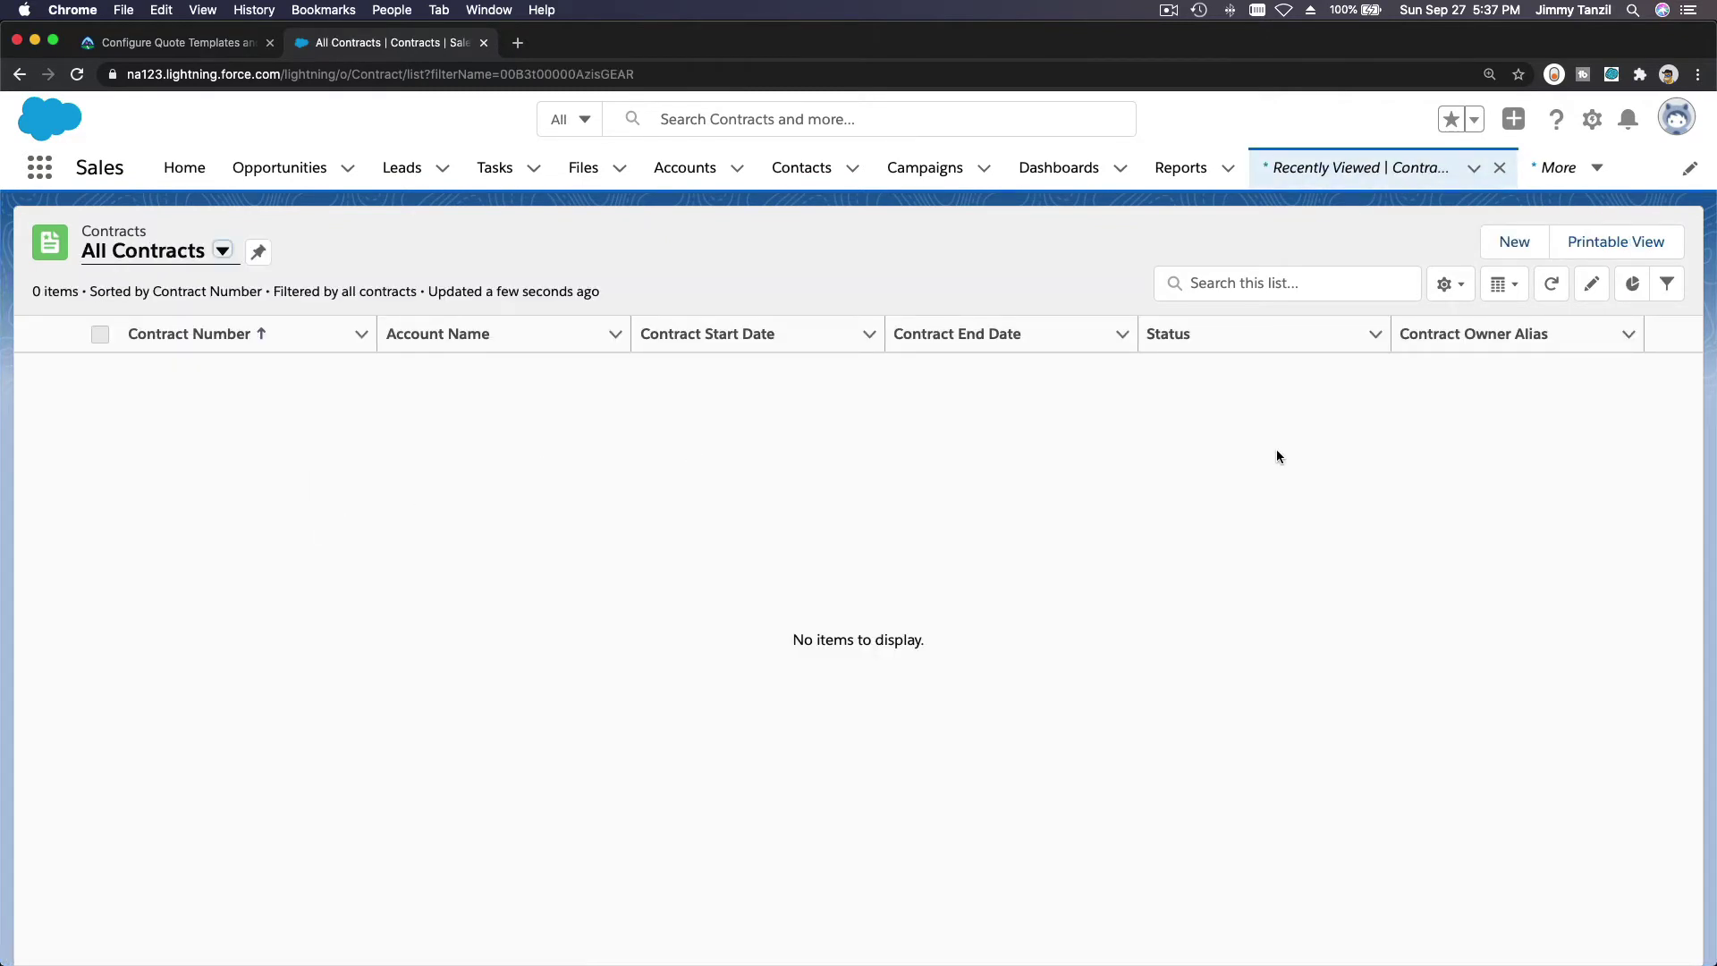
- Start a new contract and set its account to Tesla, Inc
left_click(1513, 250)
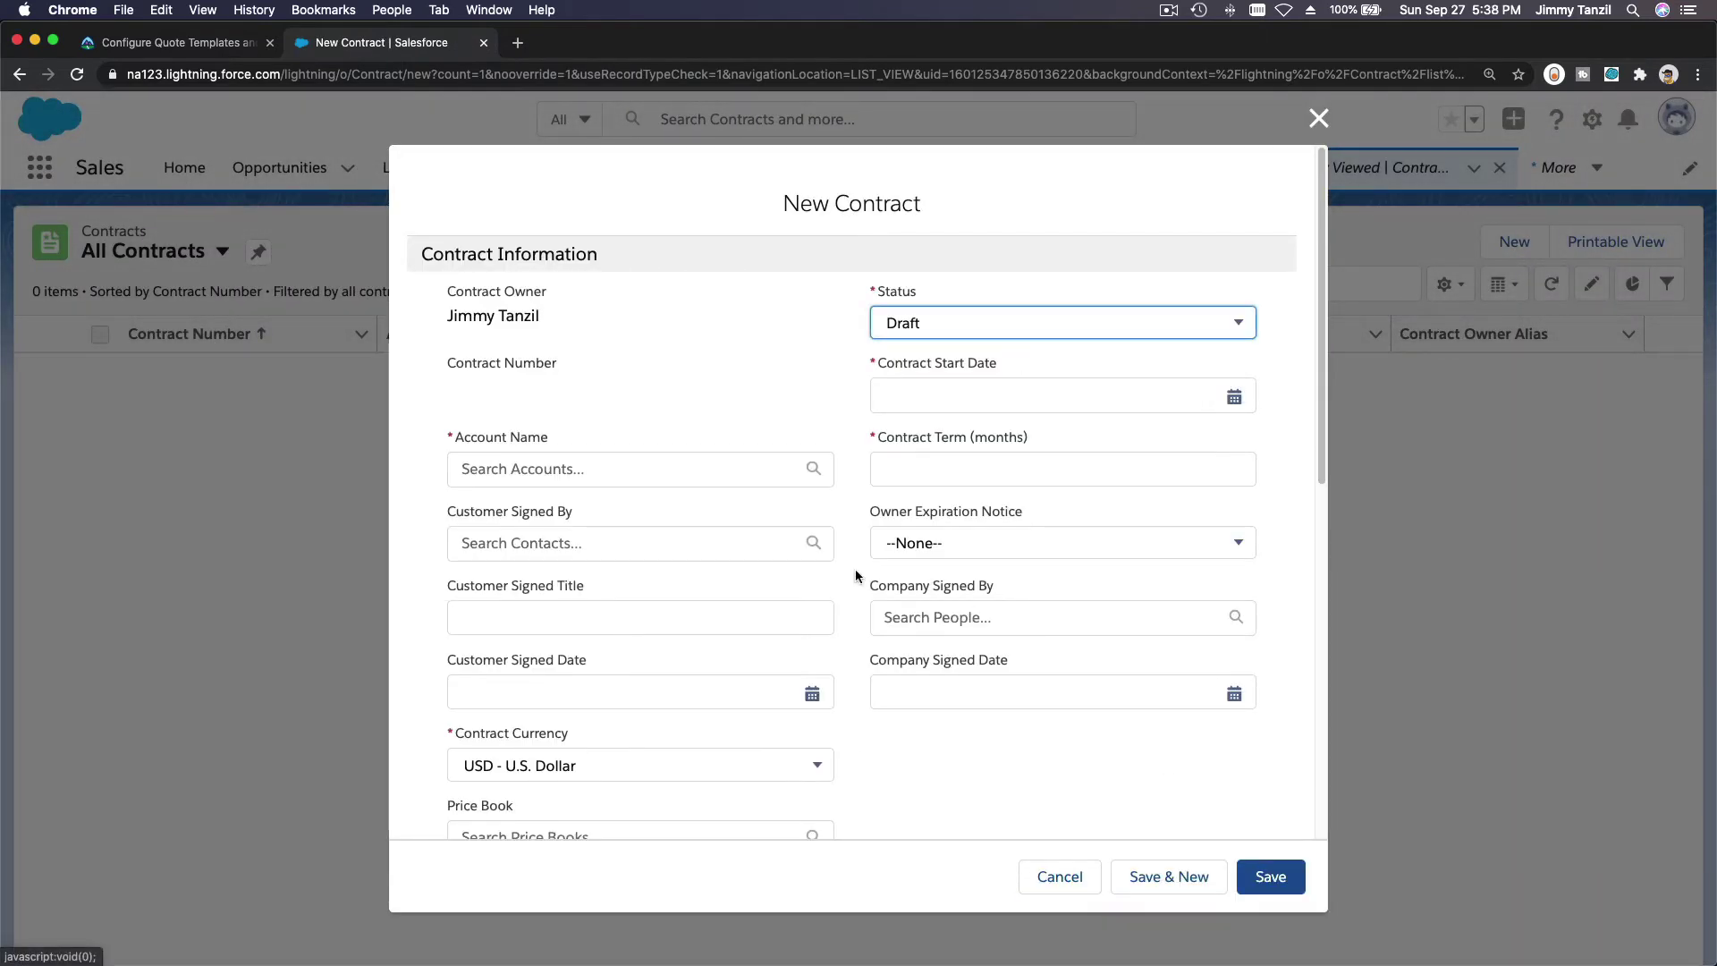
left_click(643, 459)
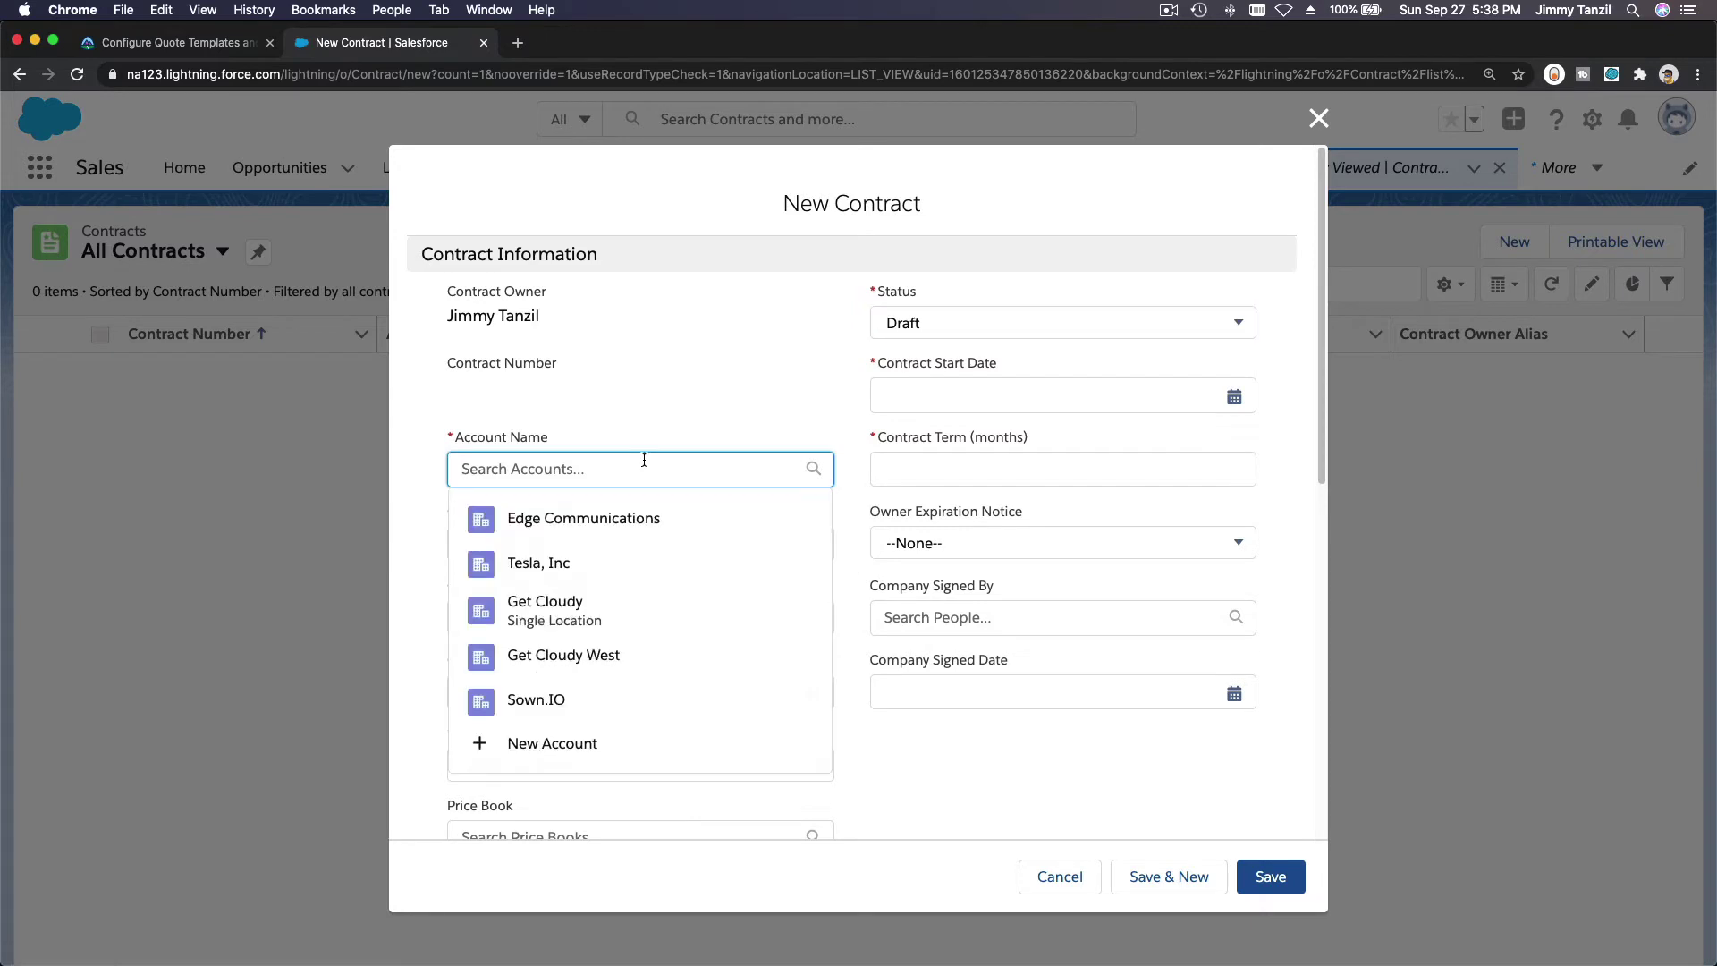
type("Tes")
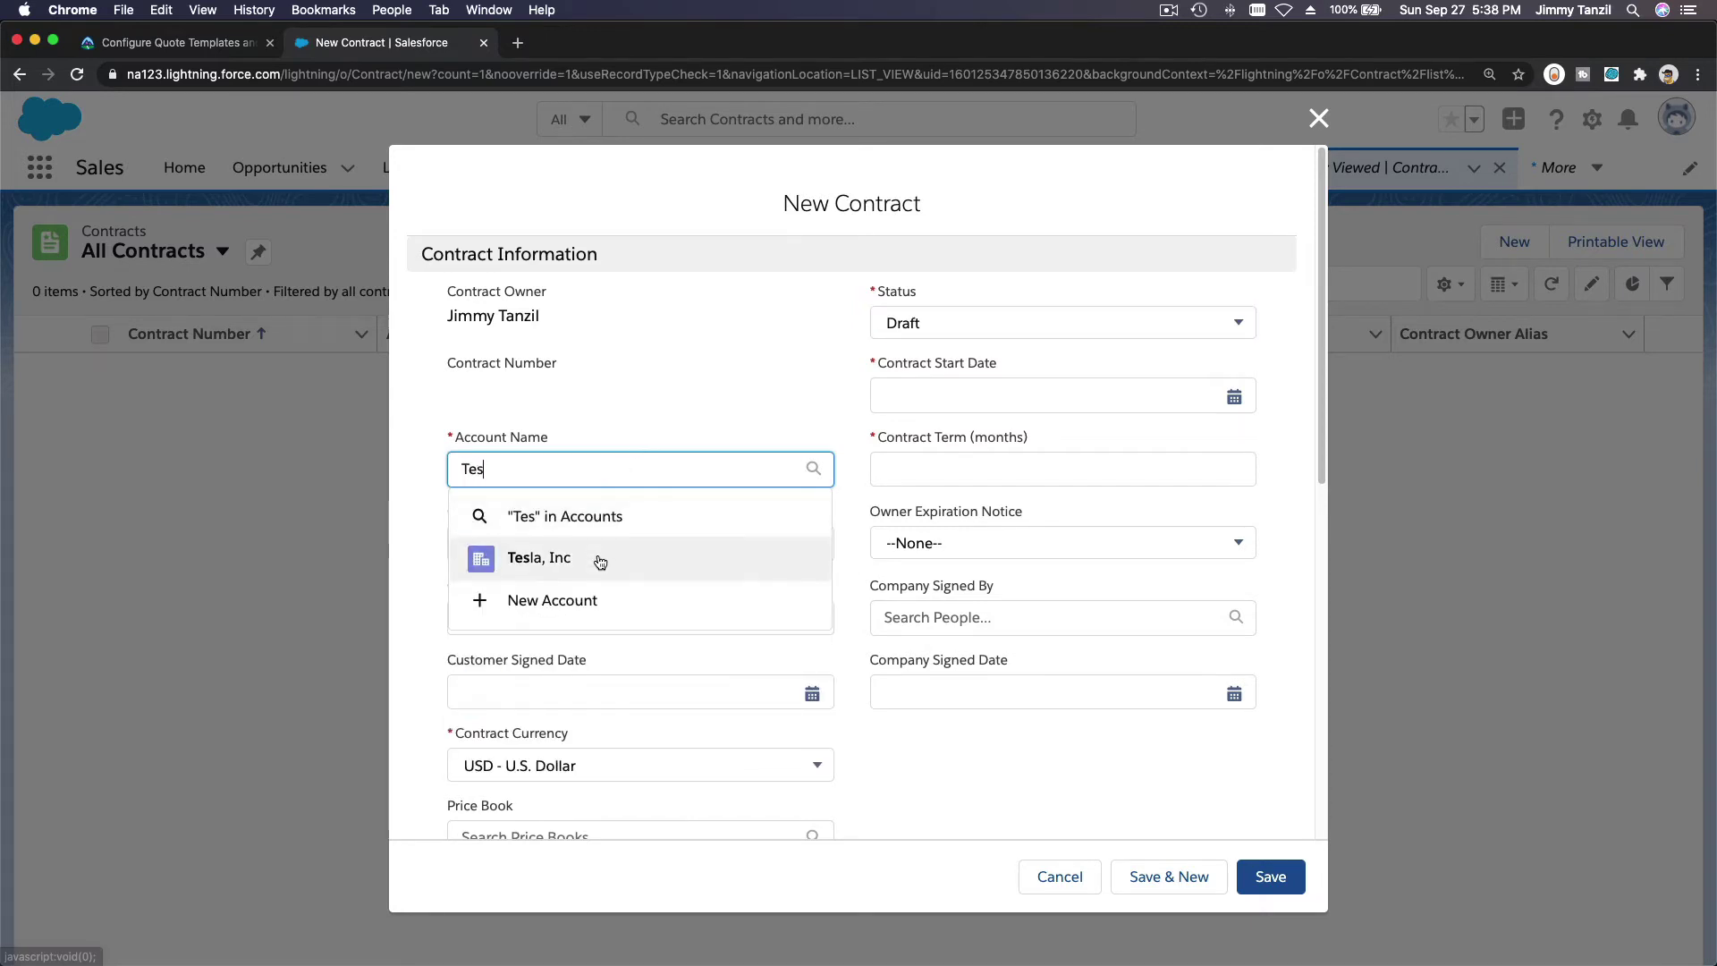
left_click(597, 558)
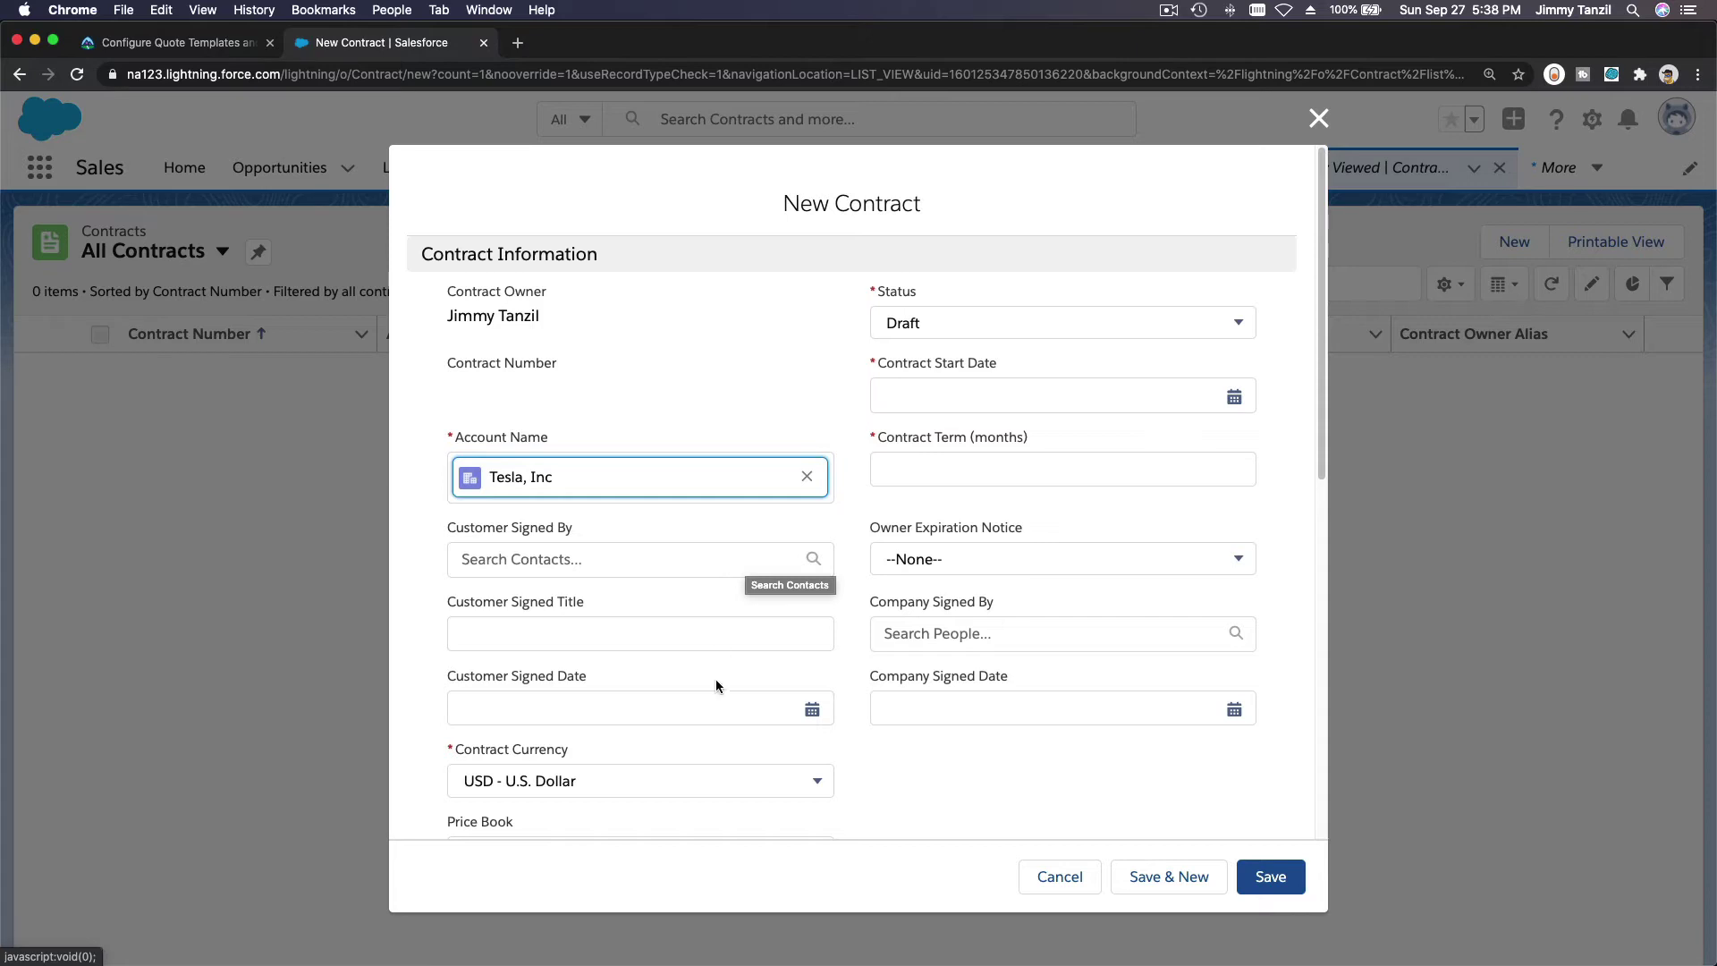
scroll(720, 739, "down", 2)
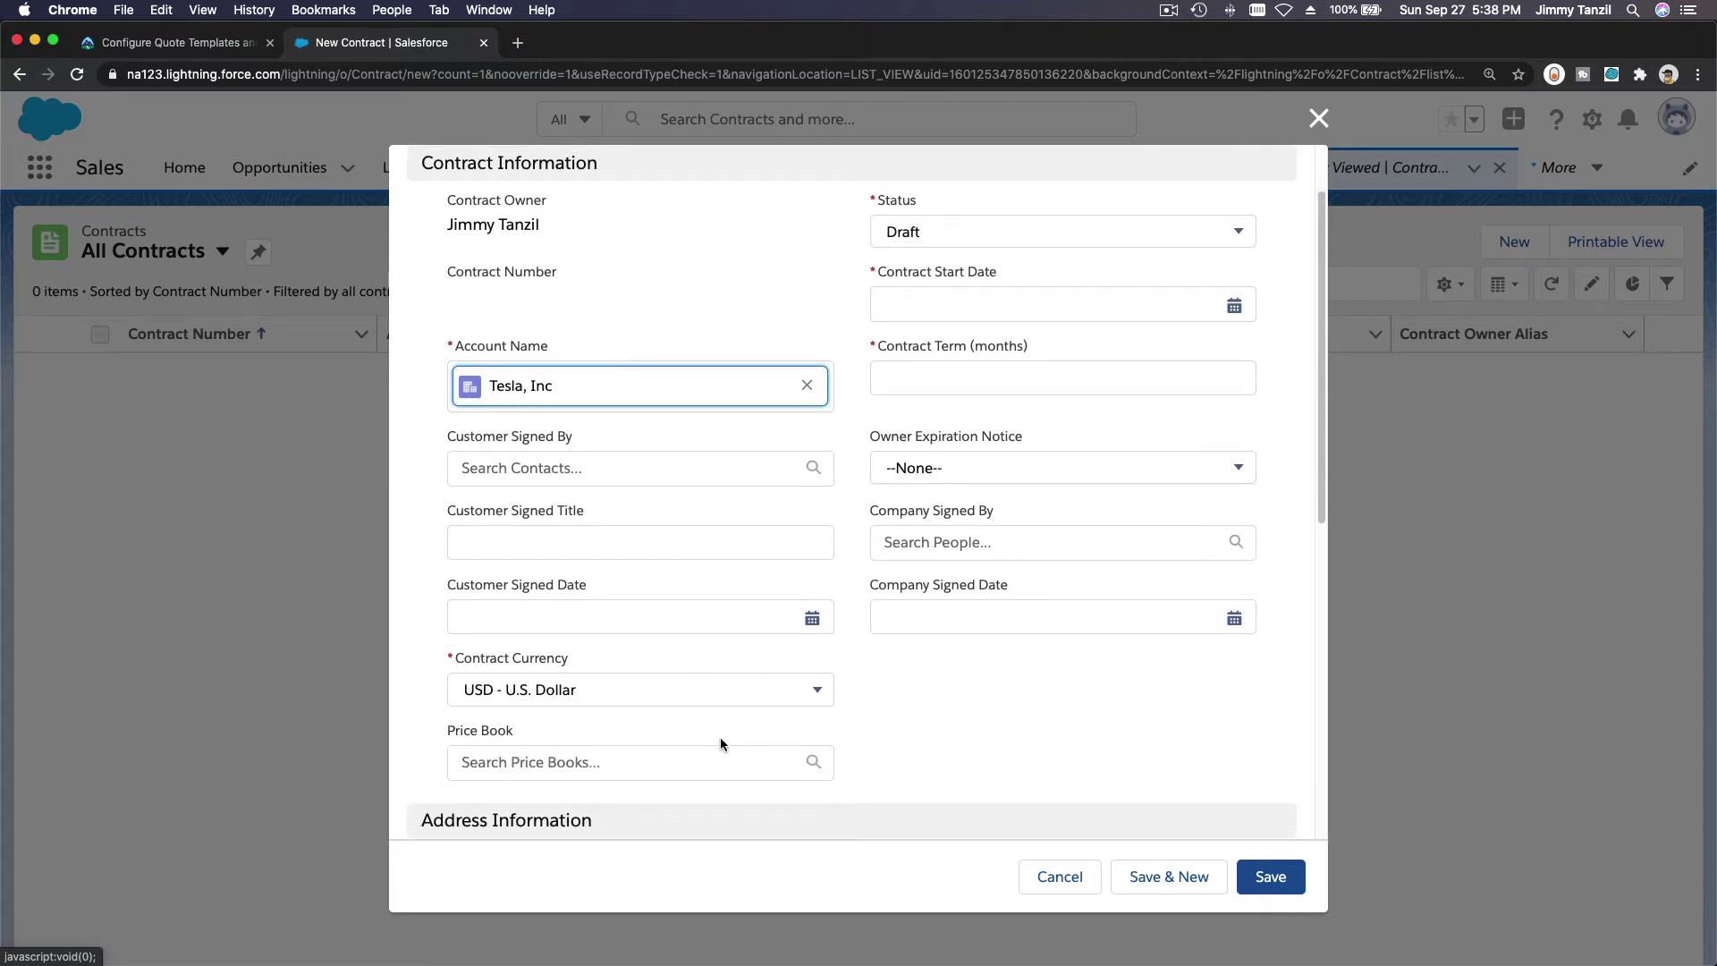
scroll(721, 743, "down", 2)
scroll(720, 743, "up", 3)
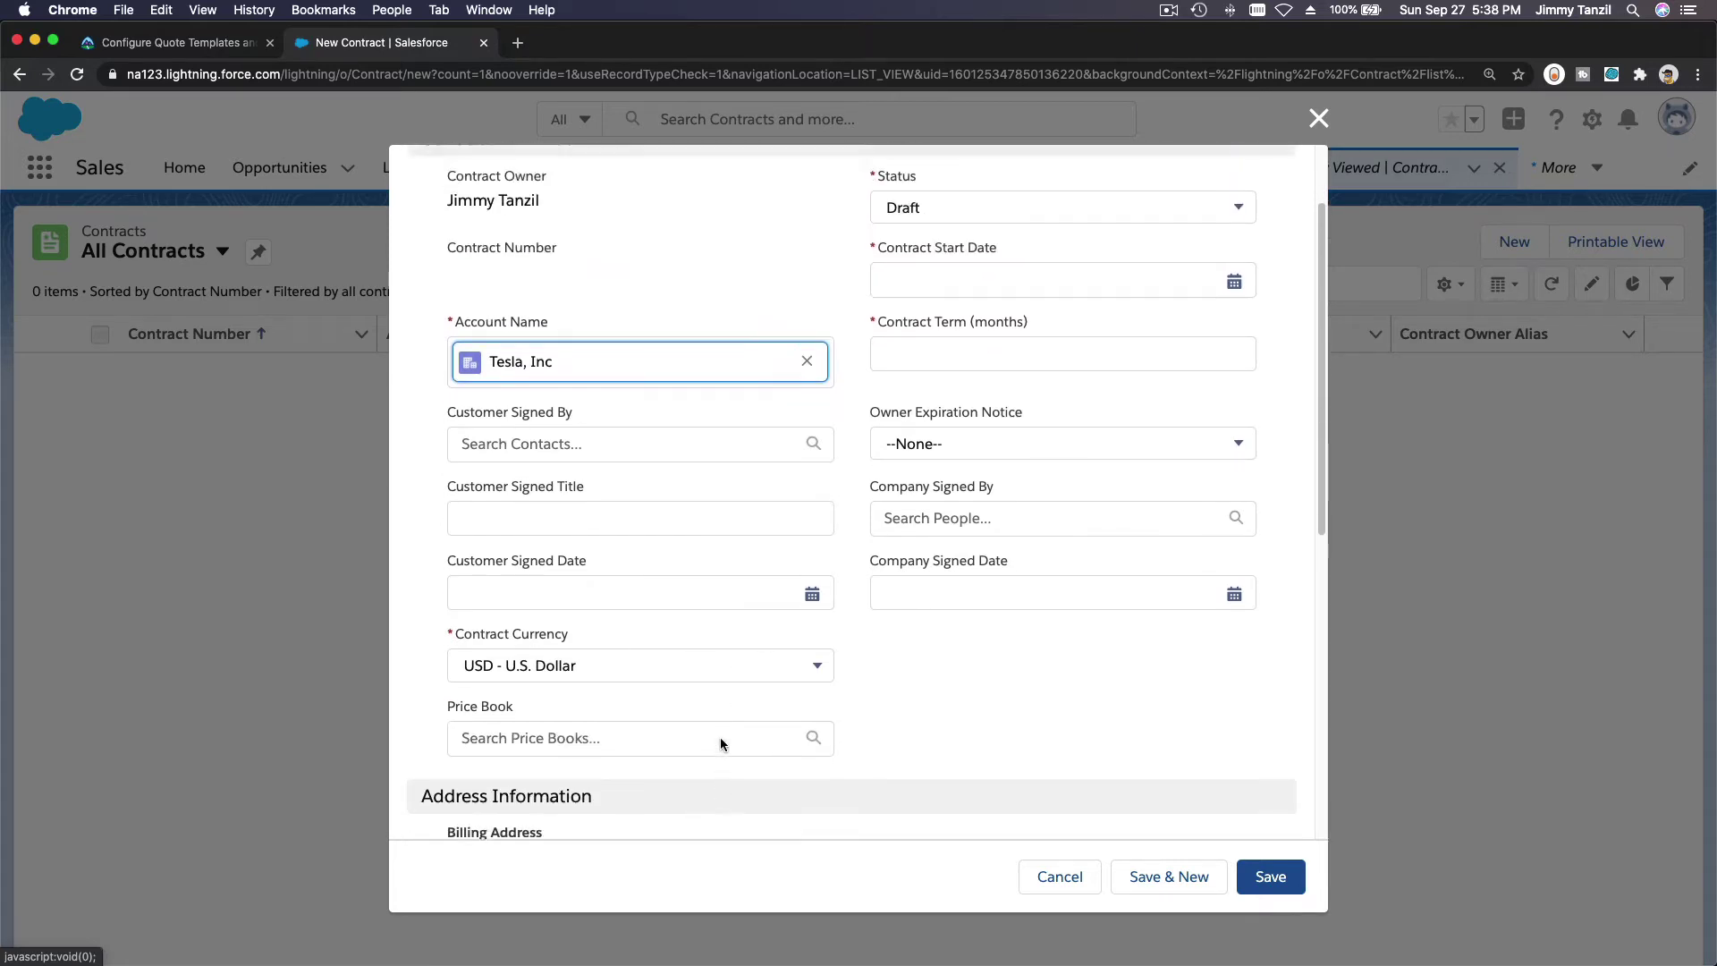
scroll(720, 744, "up", 2)
scroll(1023, 546, "down", 3)
scroll(1023, 546, "up", 3)
- Set the contract status to Draft
left_click(1000, 324)
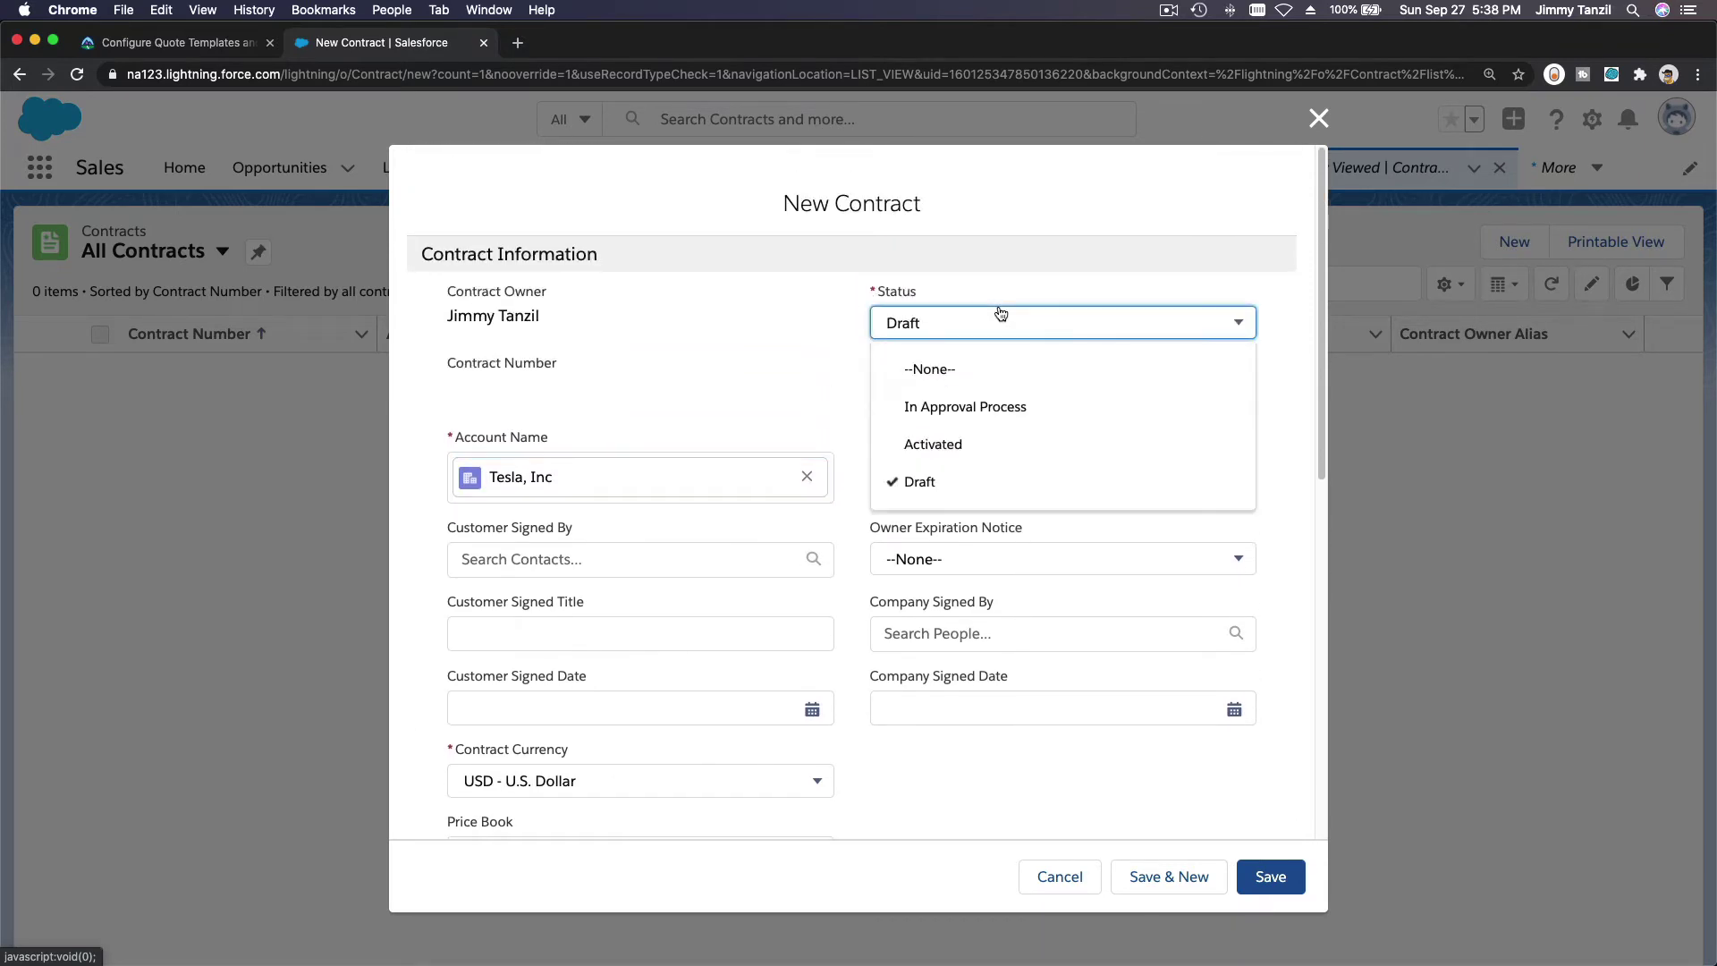
left_click(1007, 447)
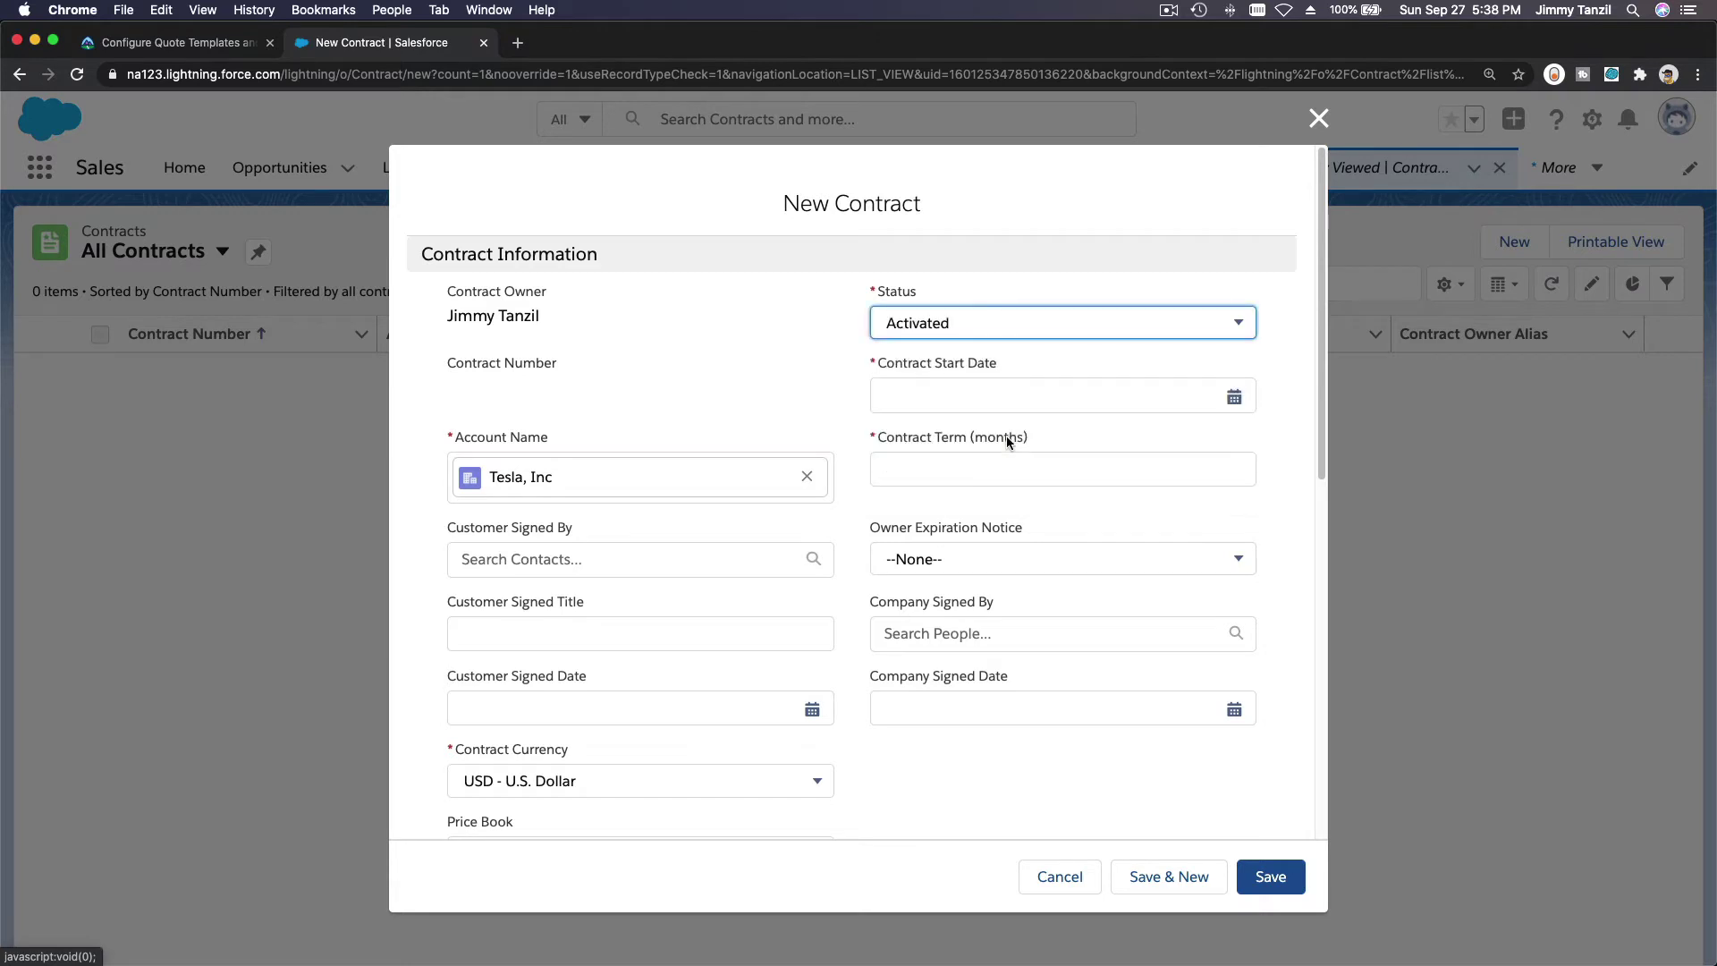
left_click(992, 246)
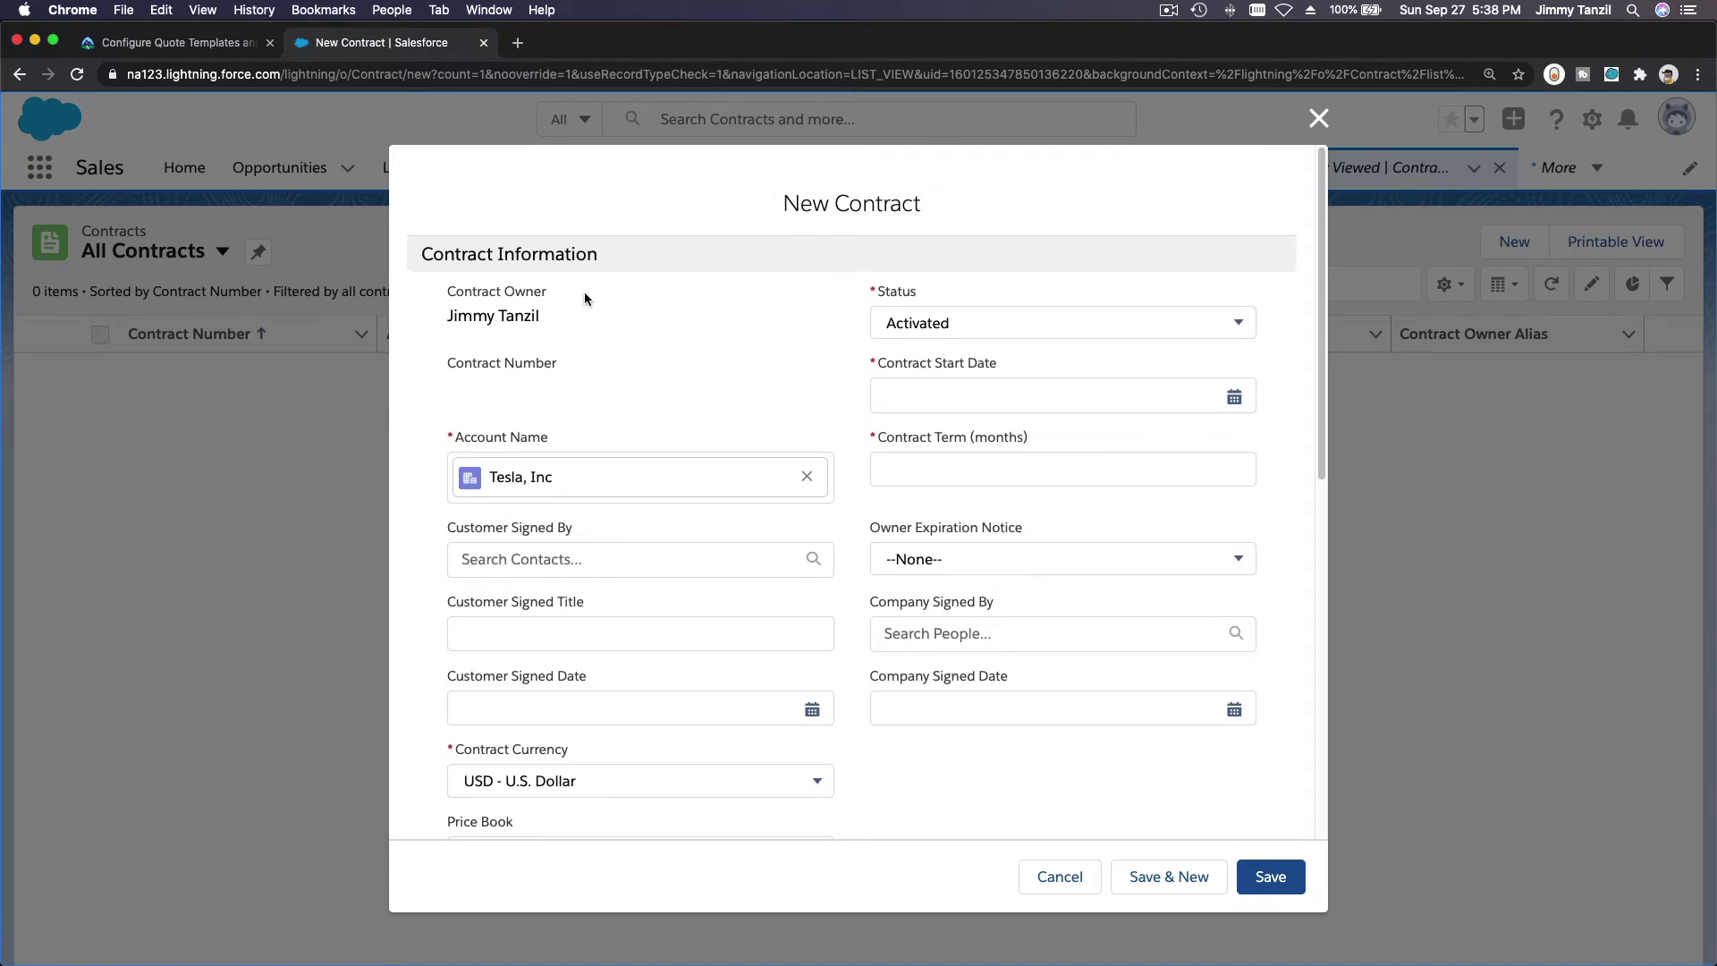
left_click(952, 327)
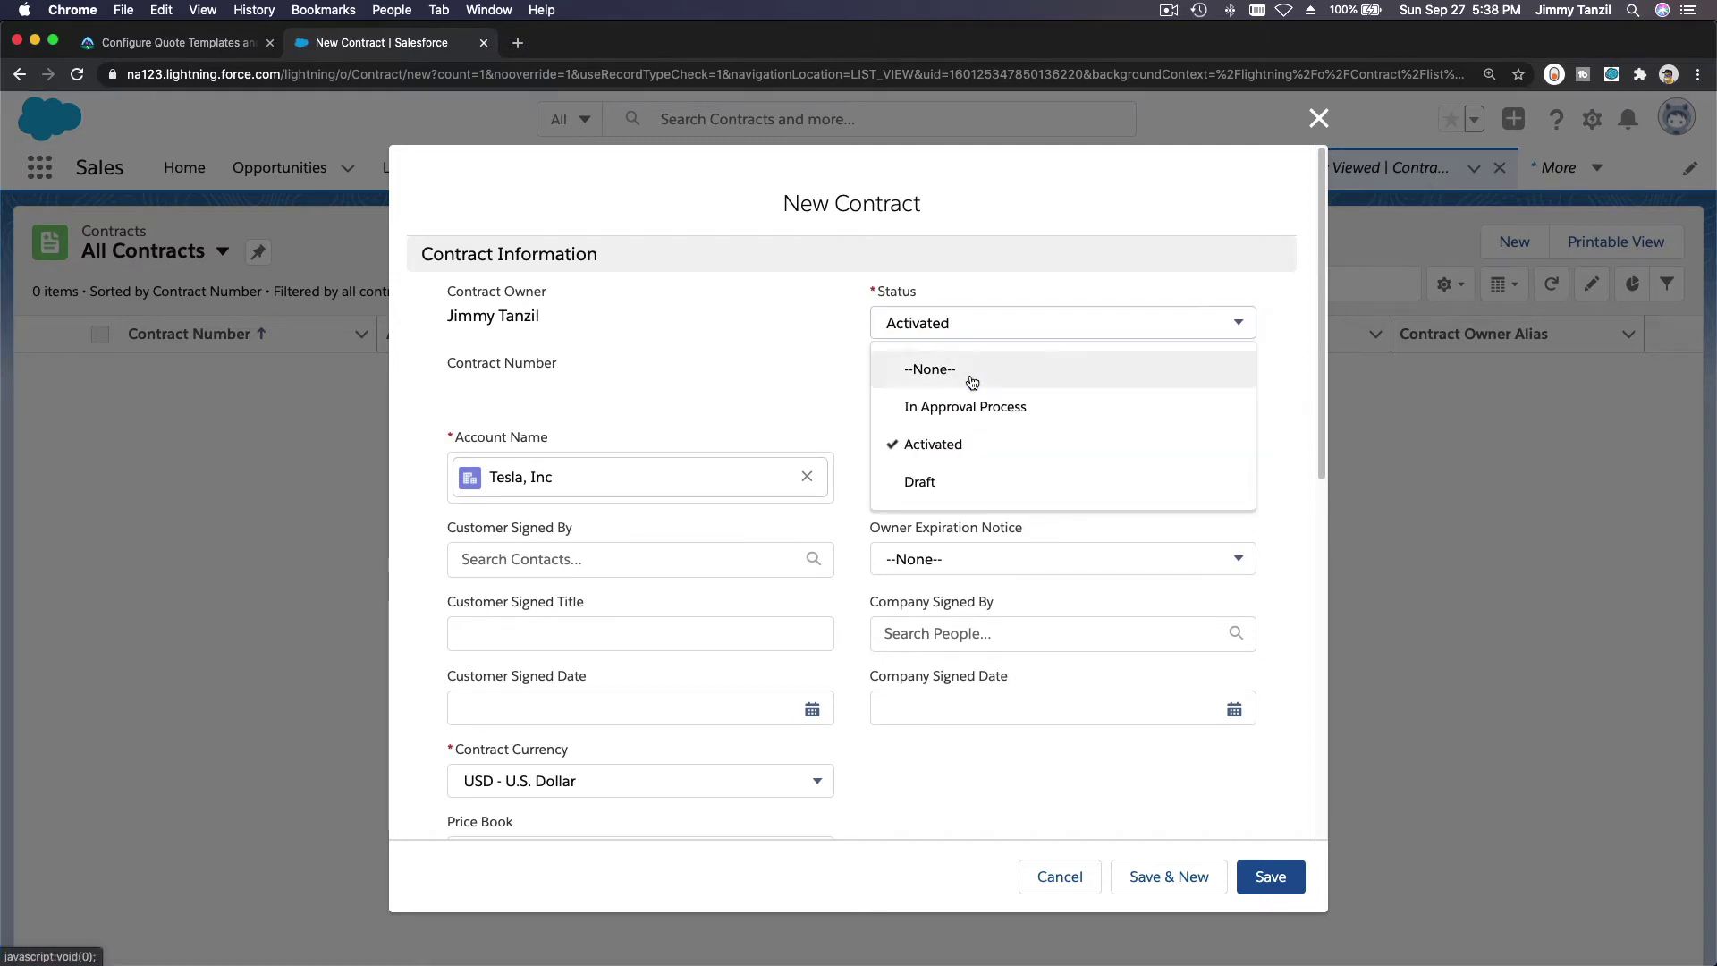
left_click(978, 410)
left_click(967, 327)
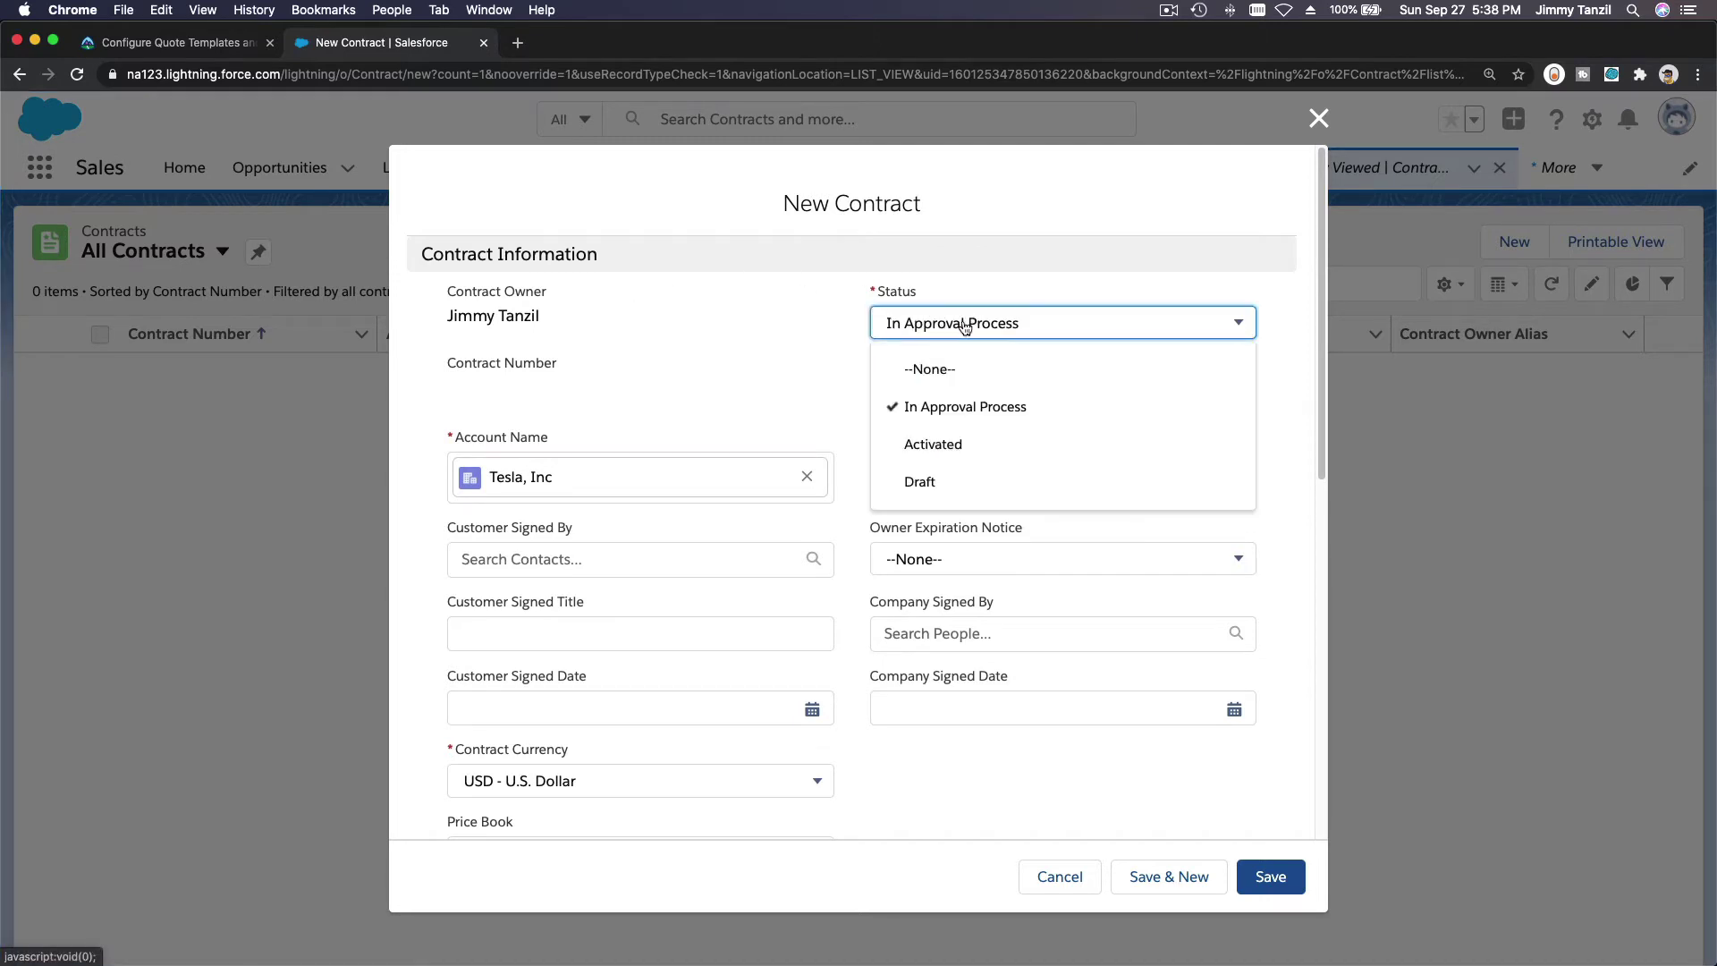
left_click(977, 482)
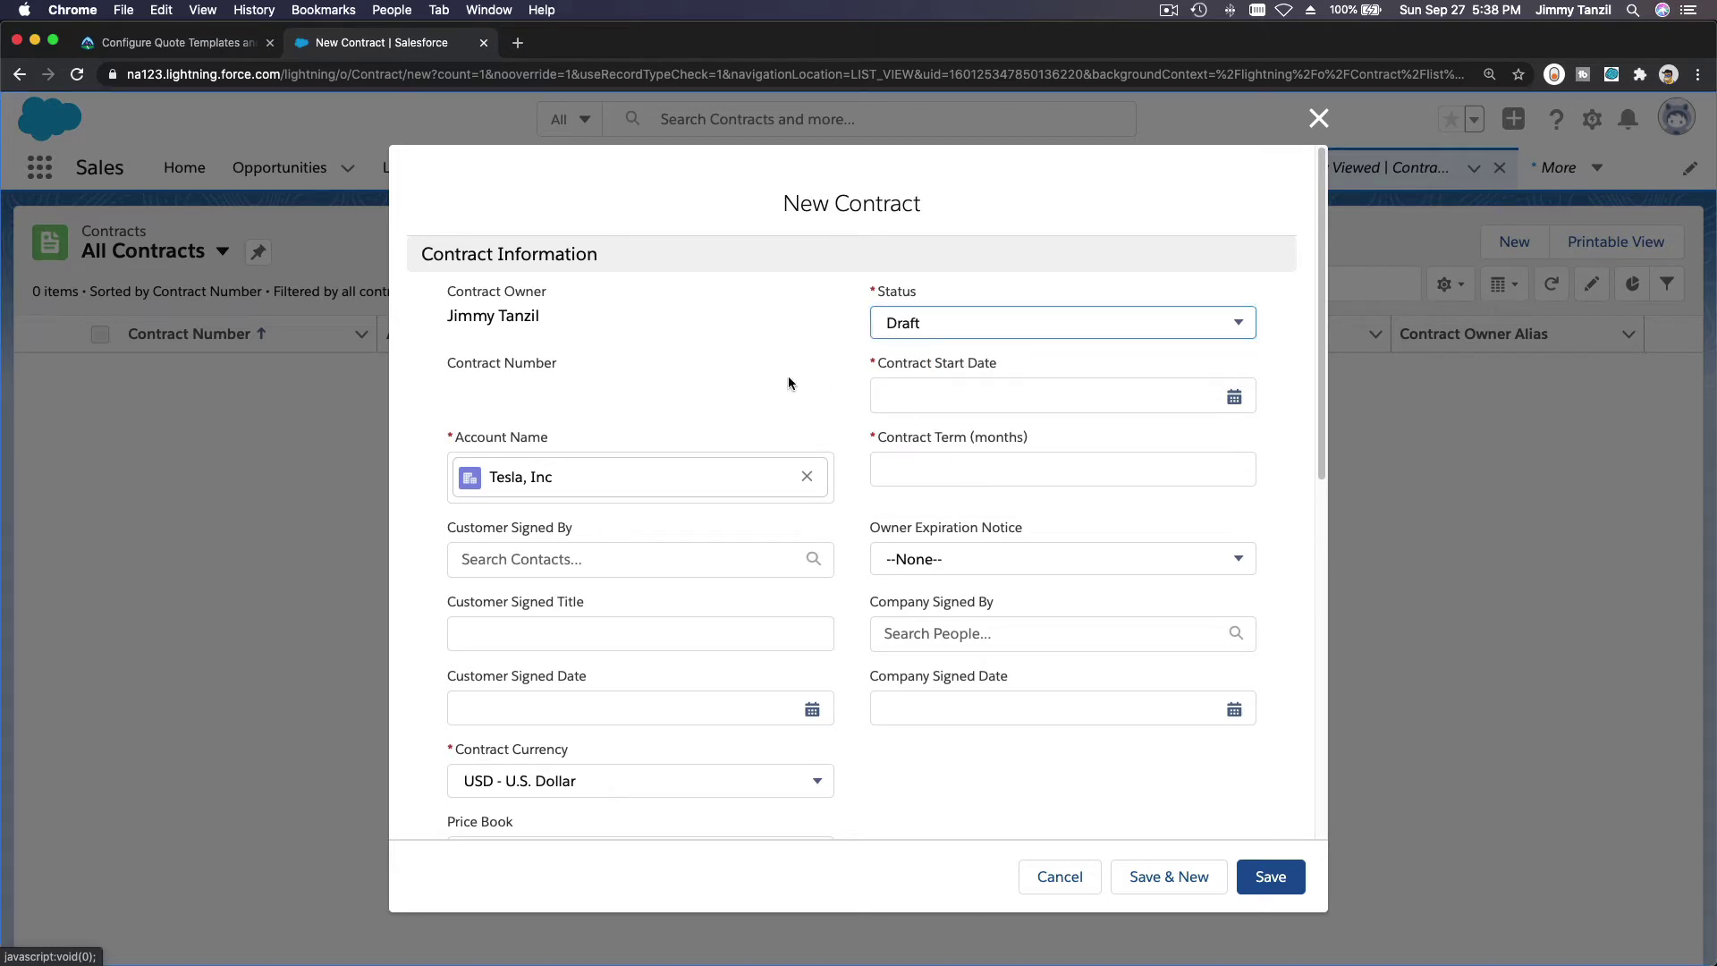
- Set the contract start date to 2020-10-01 and the term to 36 months
left_click(969, 404)
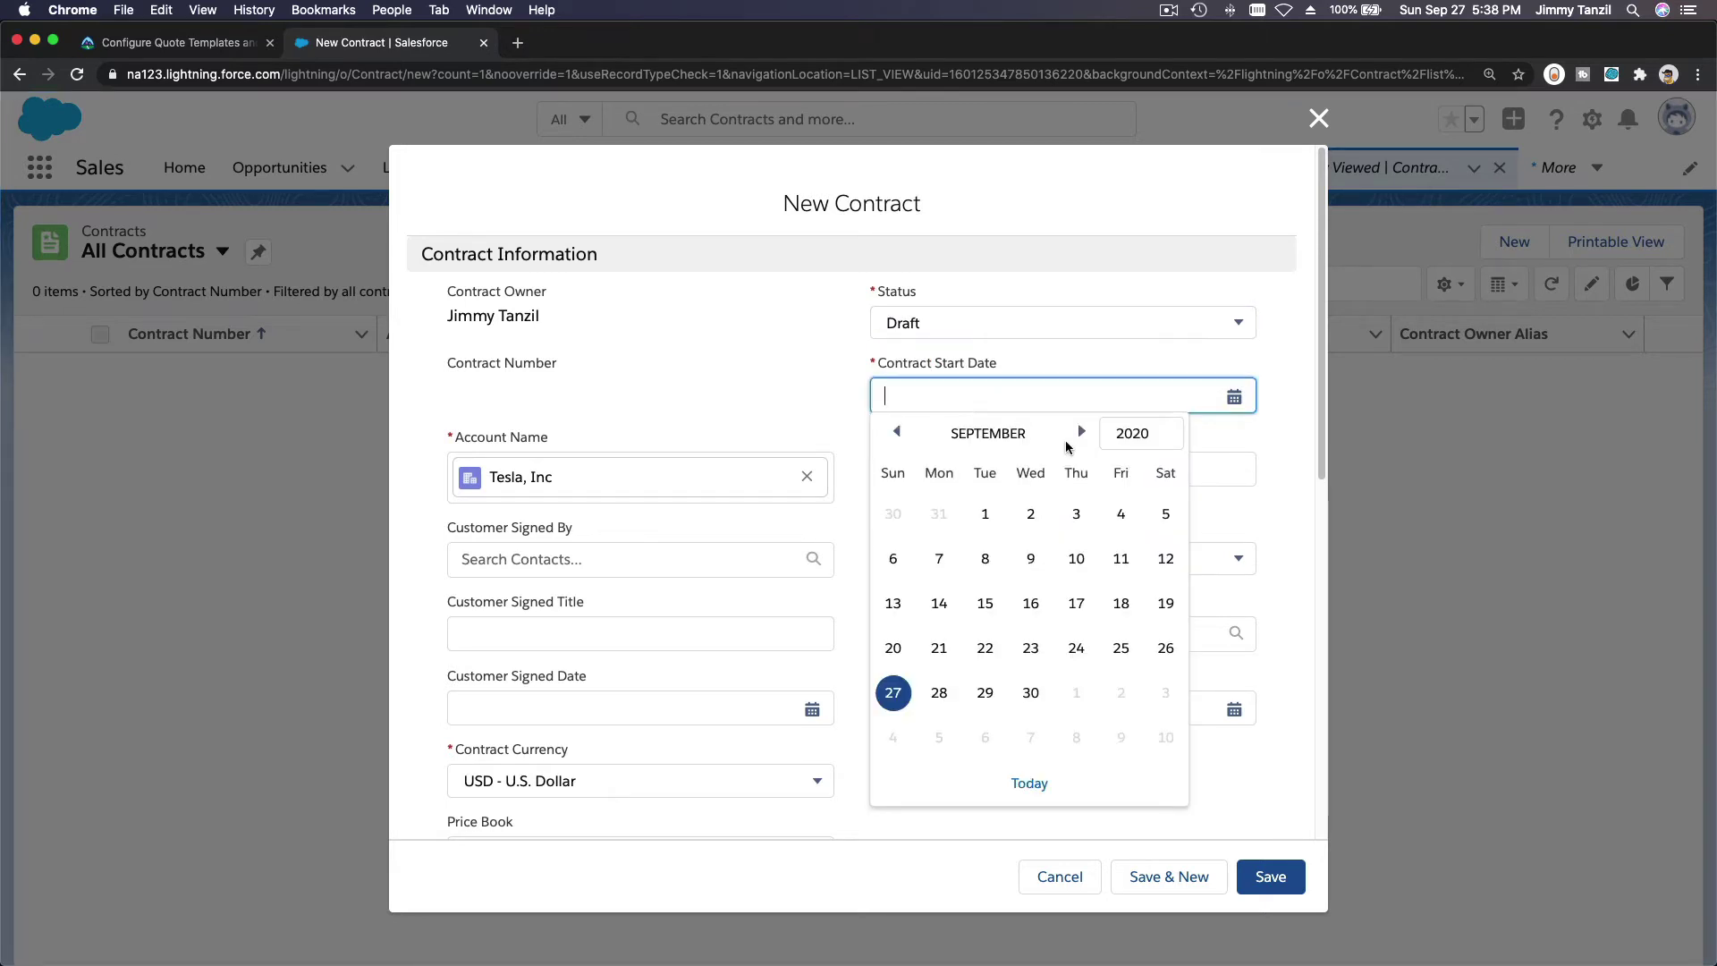
left_click(1074, 693)
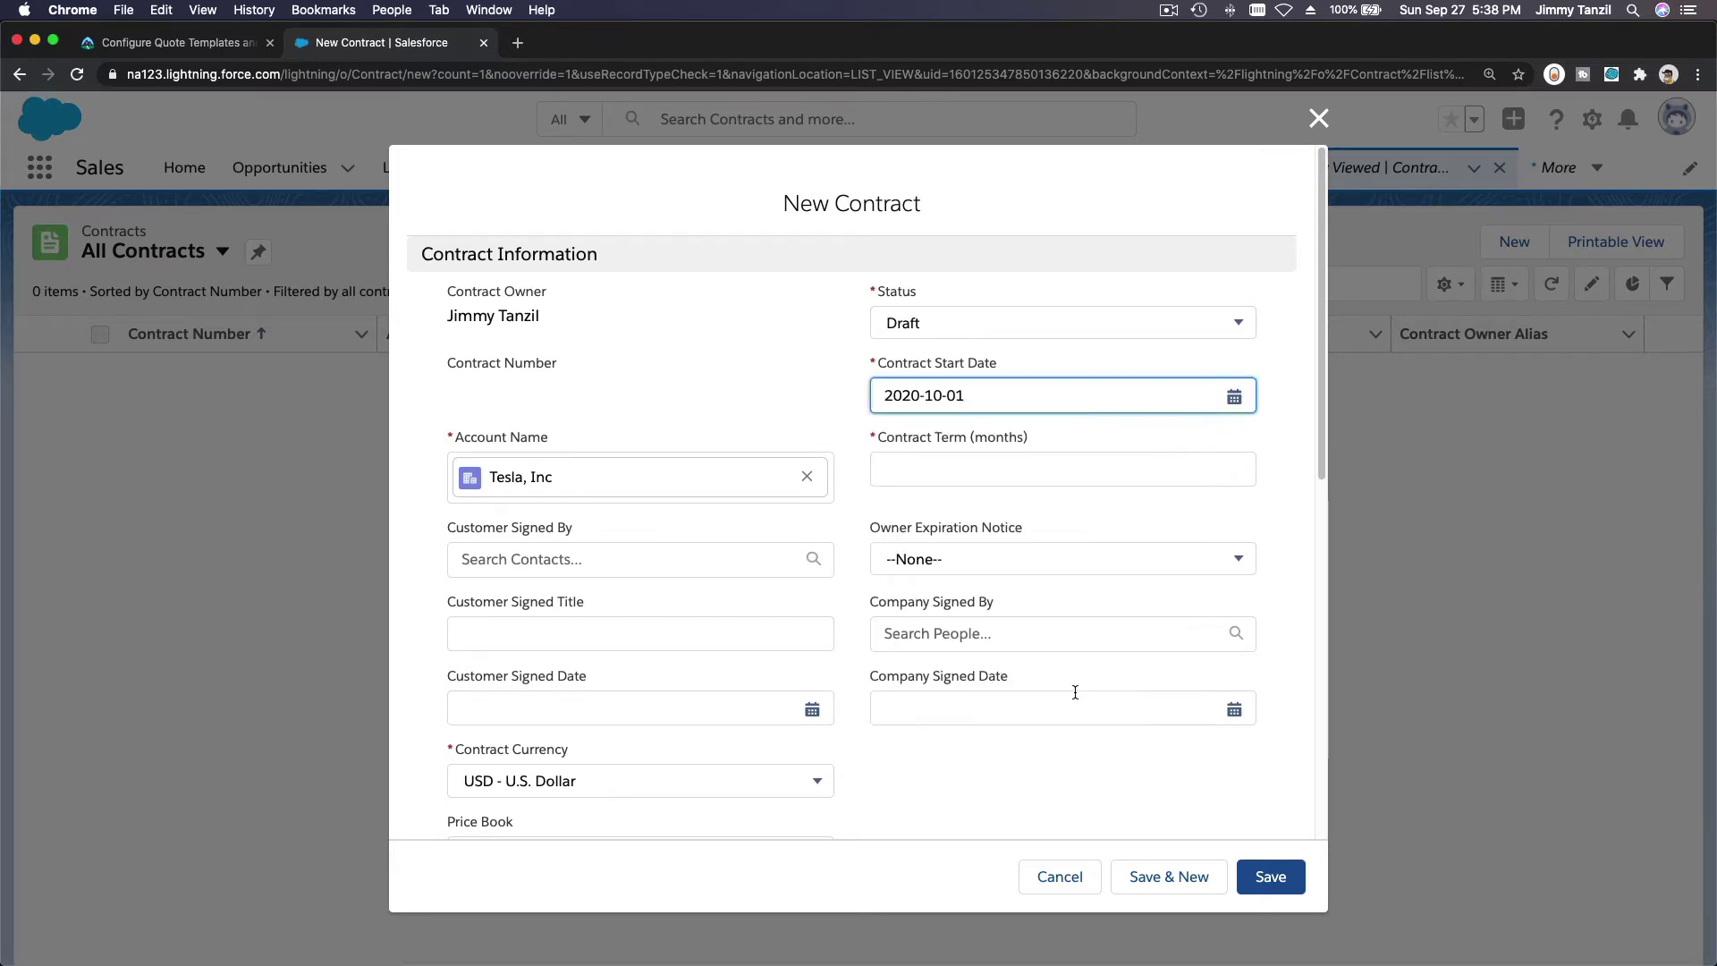
left_click(1024, 469)
type("36")
left_click(1027, 507)
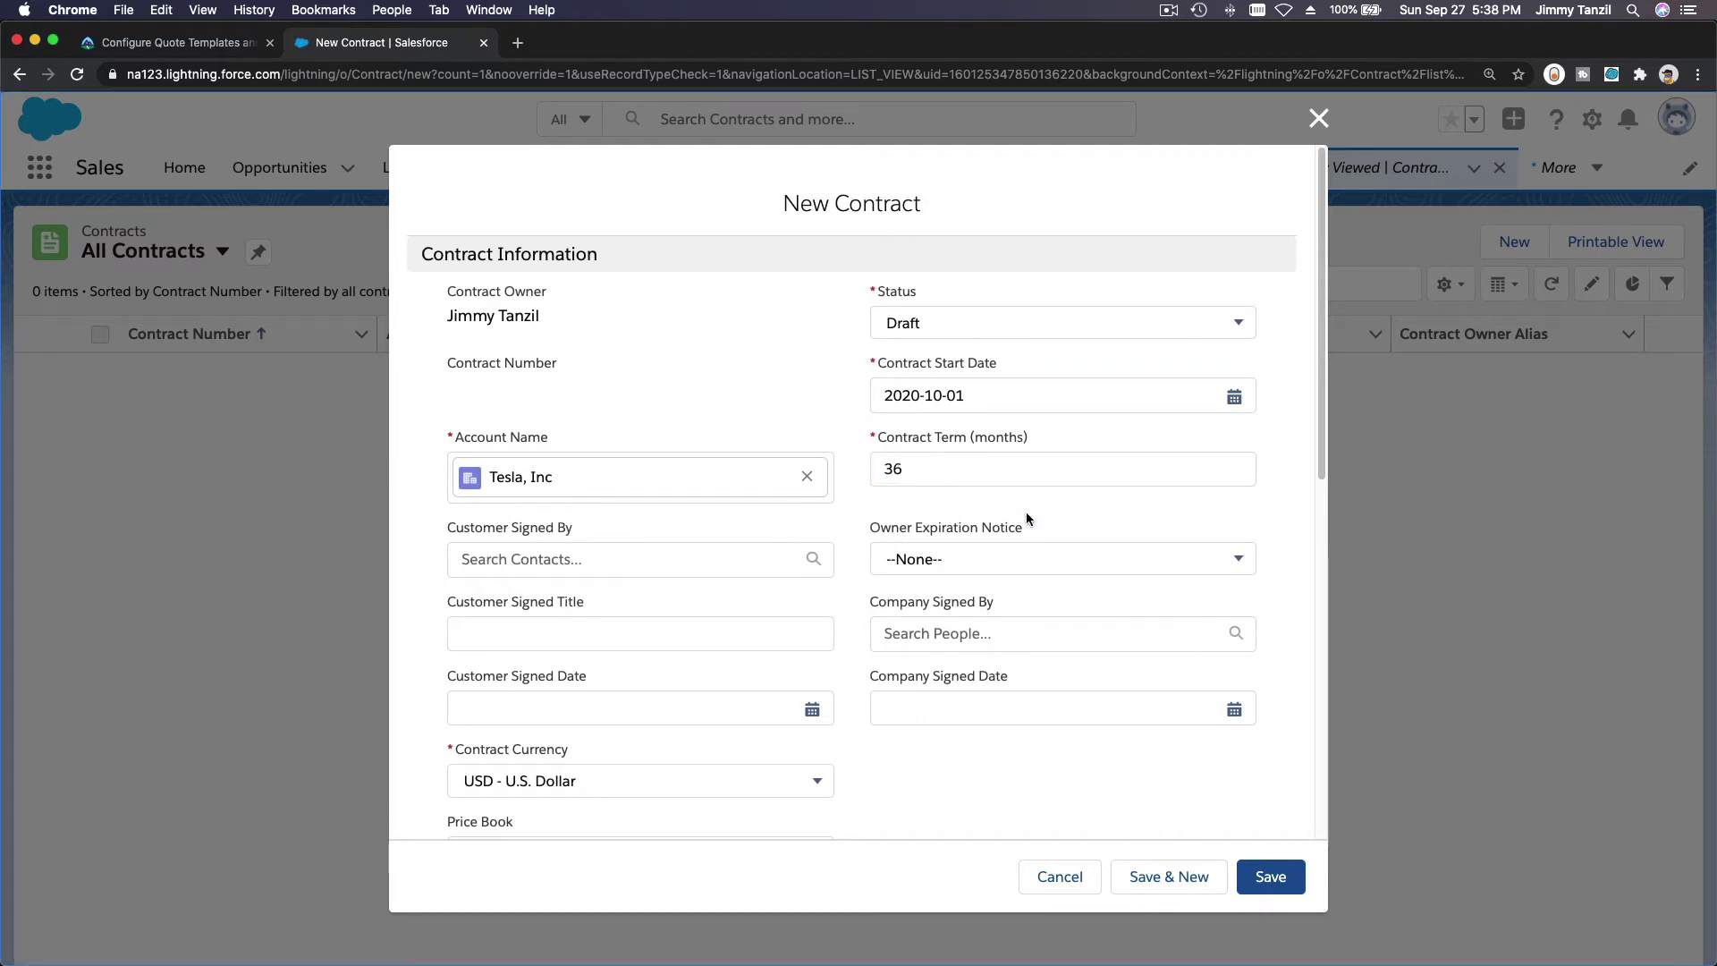
- Set the owner expiration notice to 30 Days and review the completed form
left_click(1028, 562)
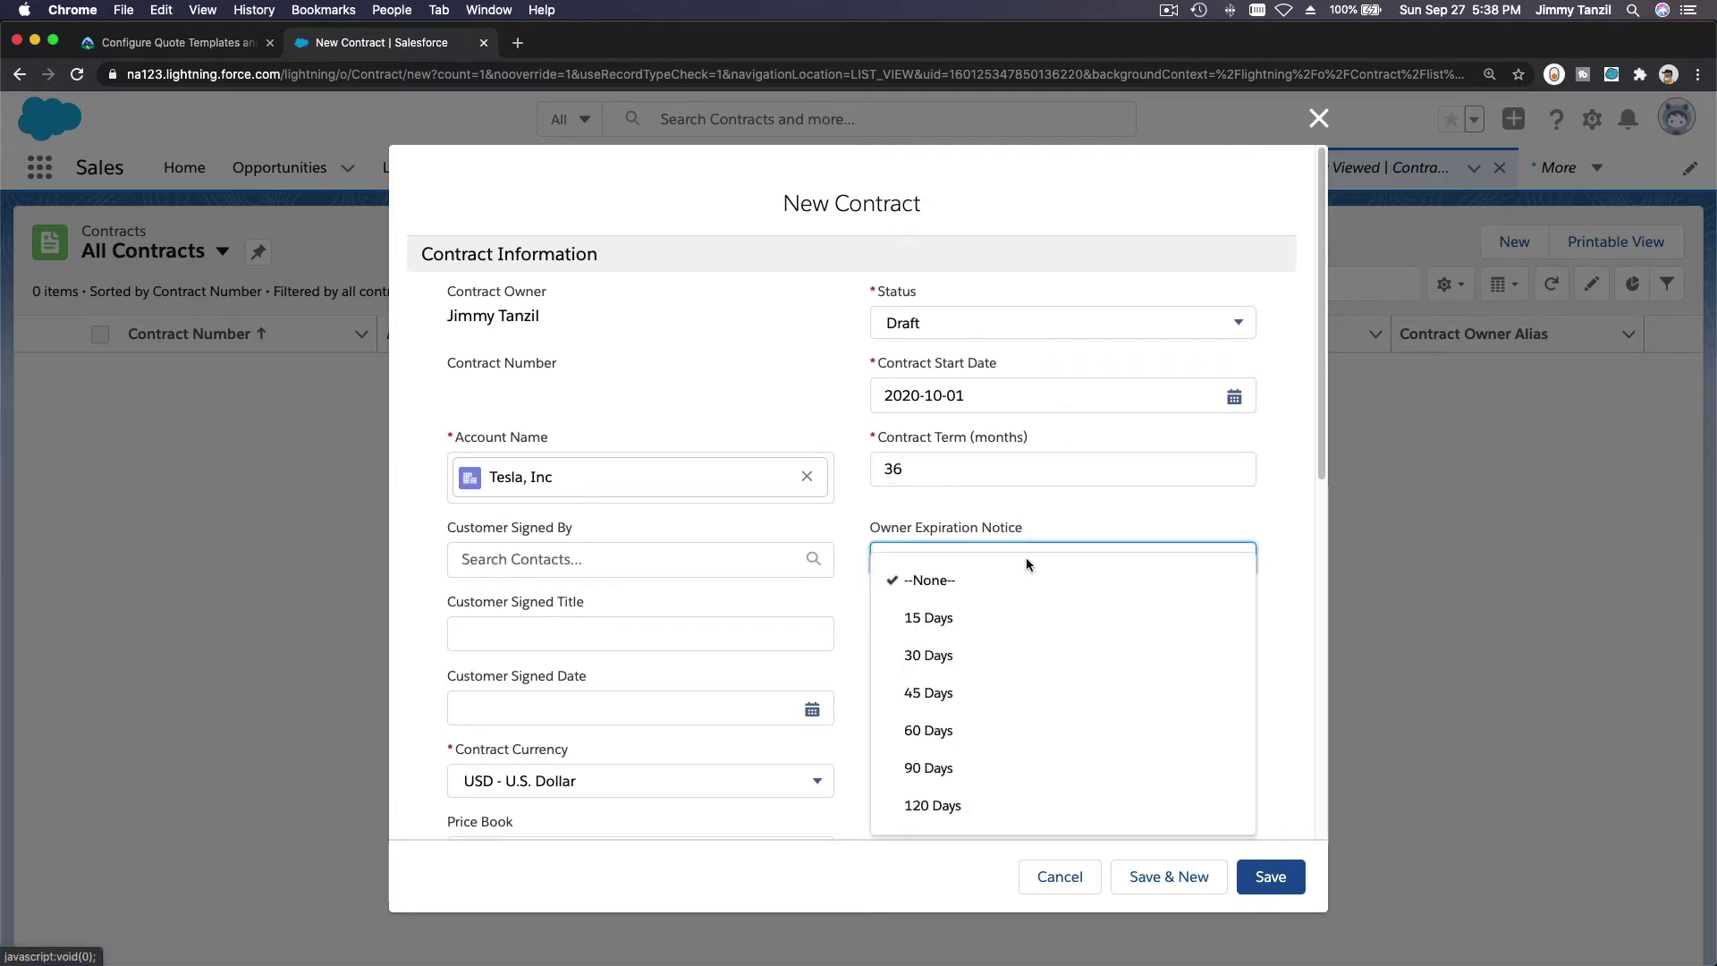
left_click(1028, 657)
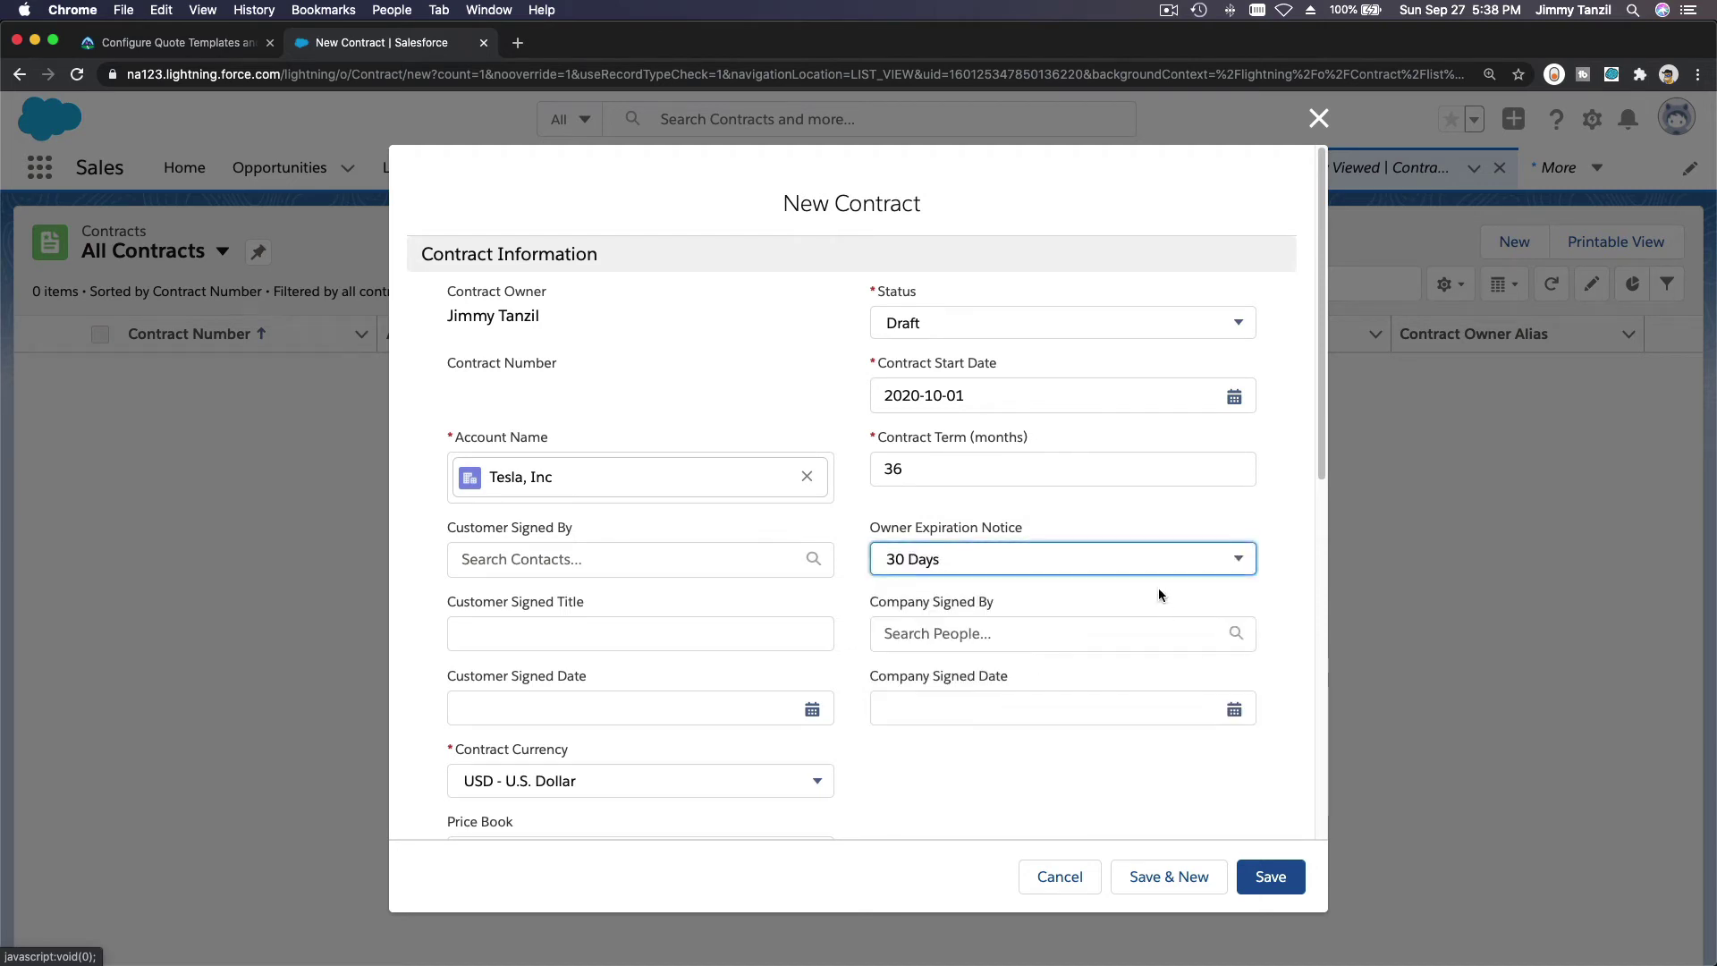
left_click(1259, 592)
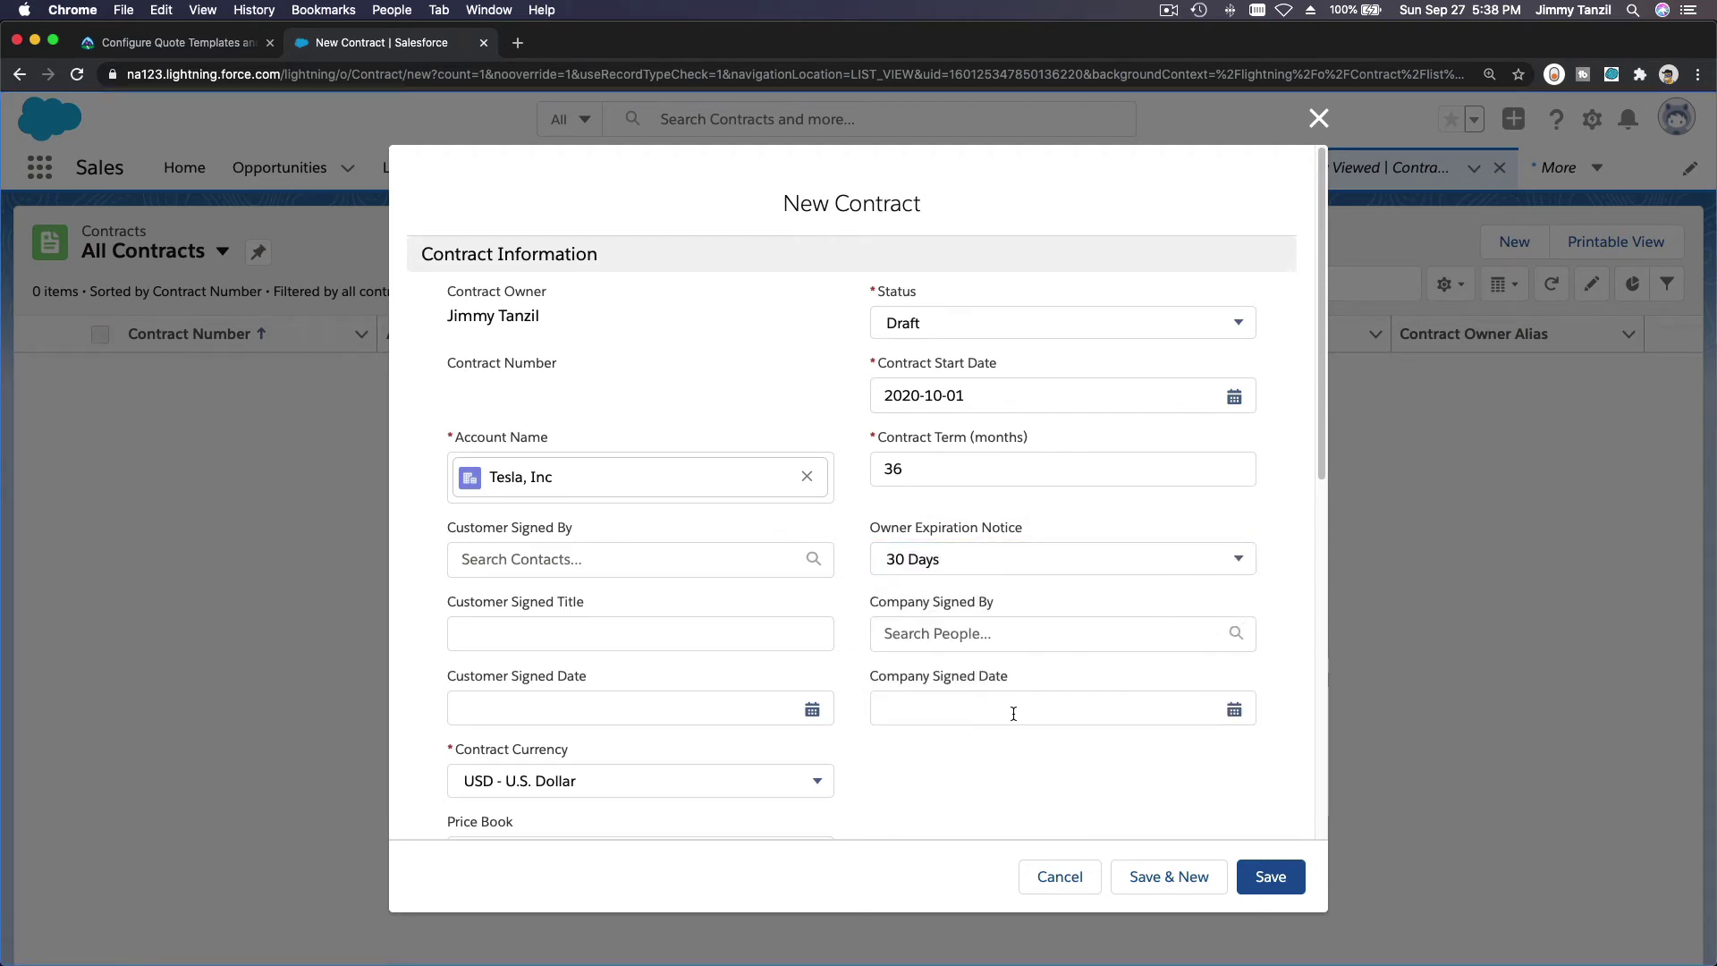
scroll(1027, 683, "down", 5)
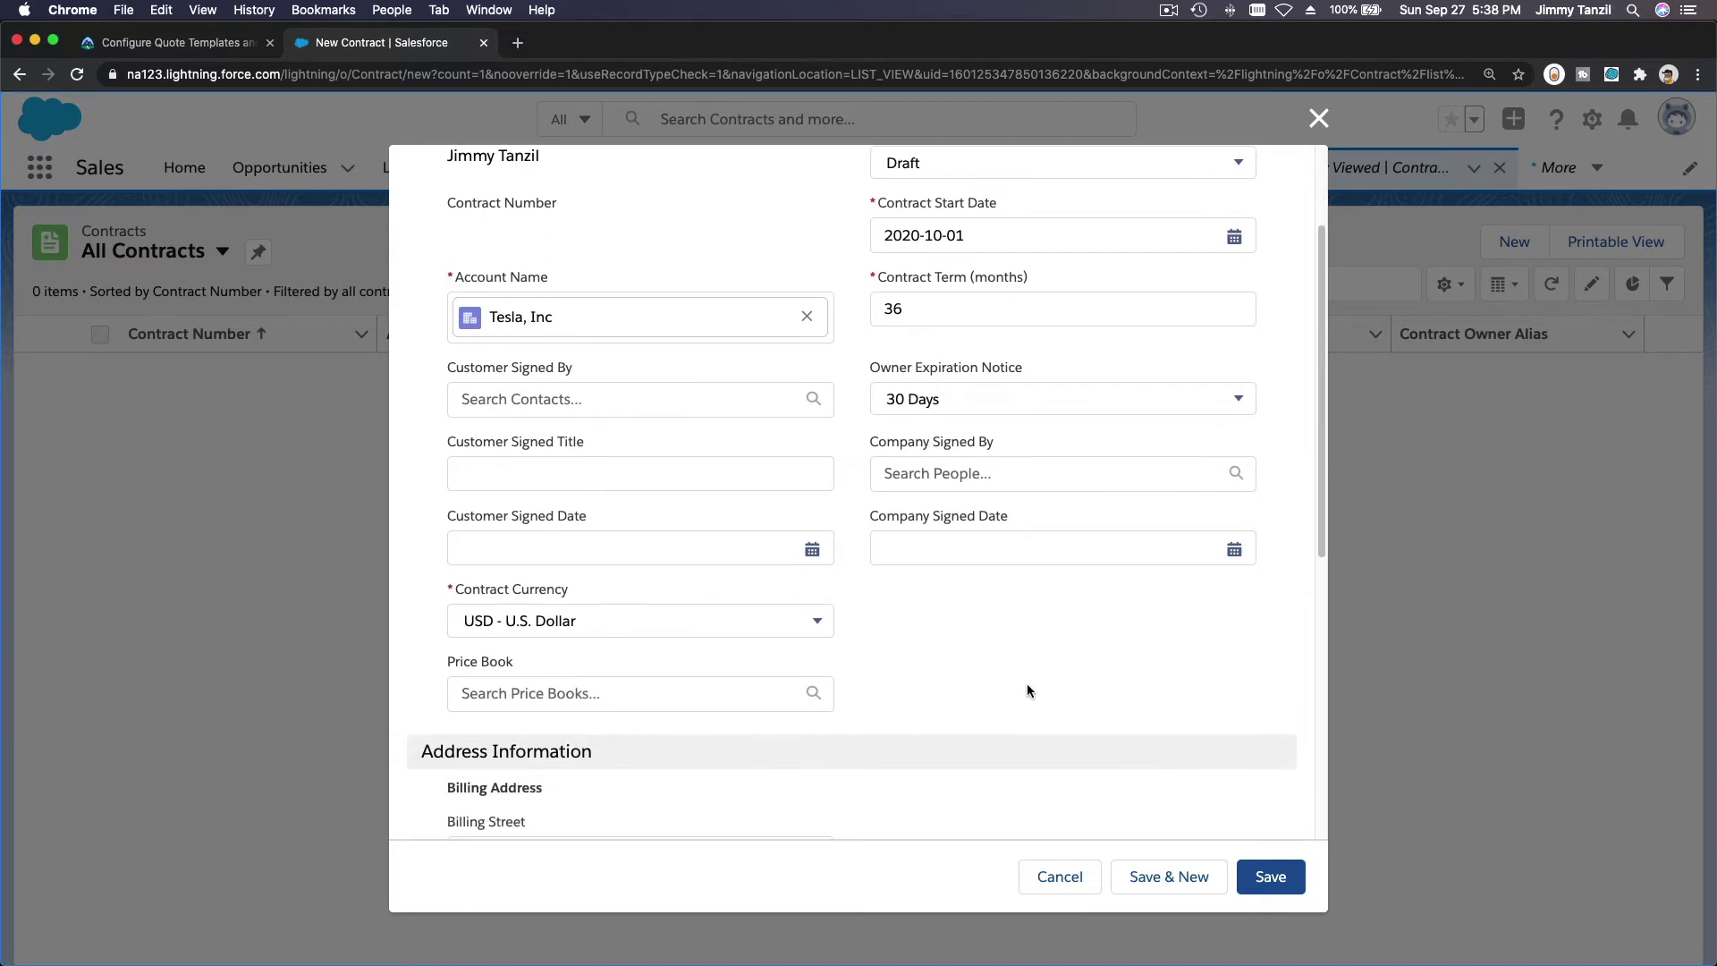
scroll(1027, 686, "down", 6)
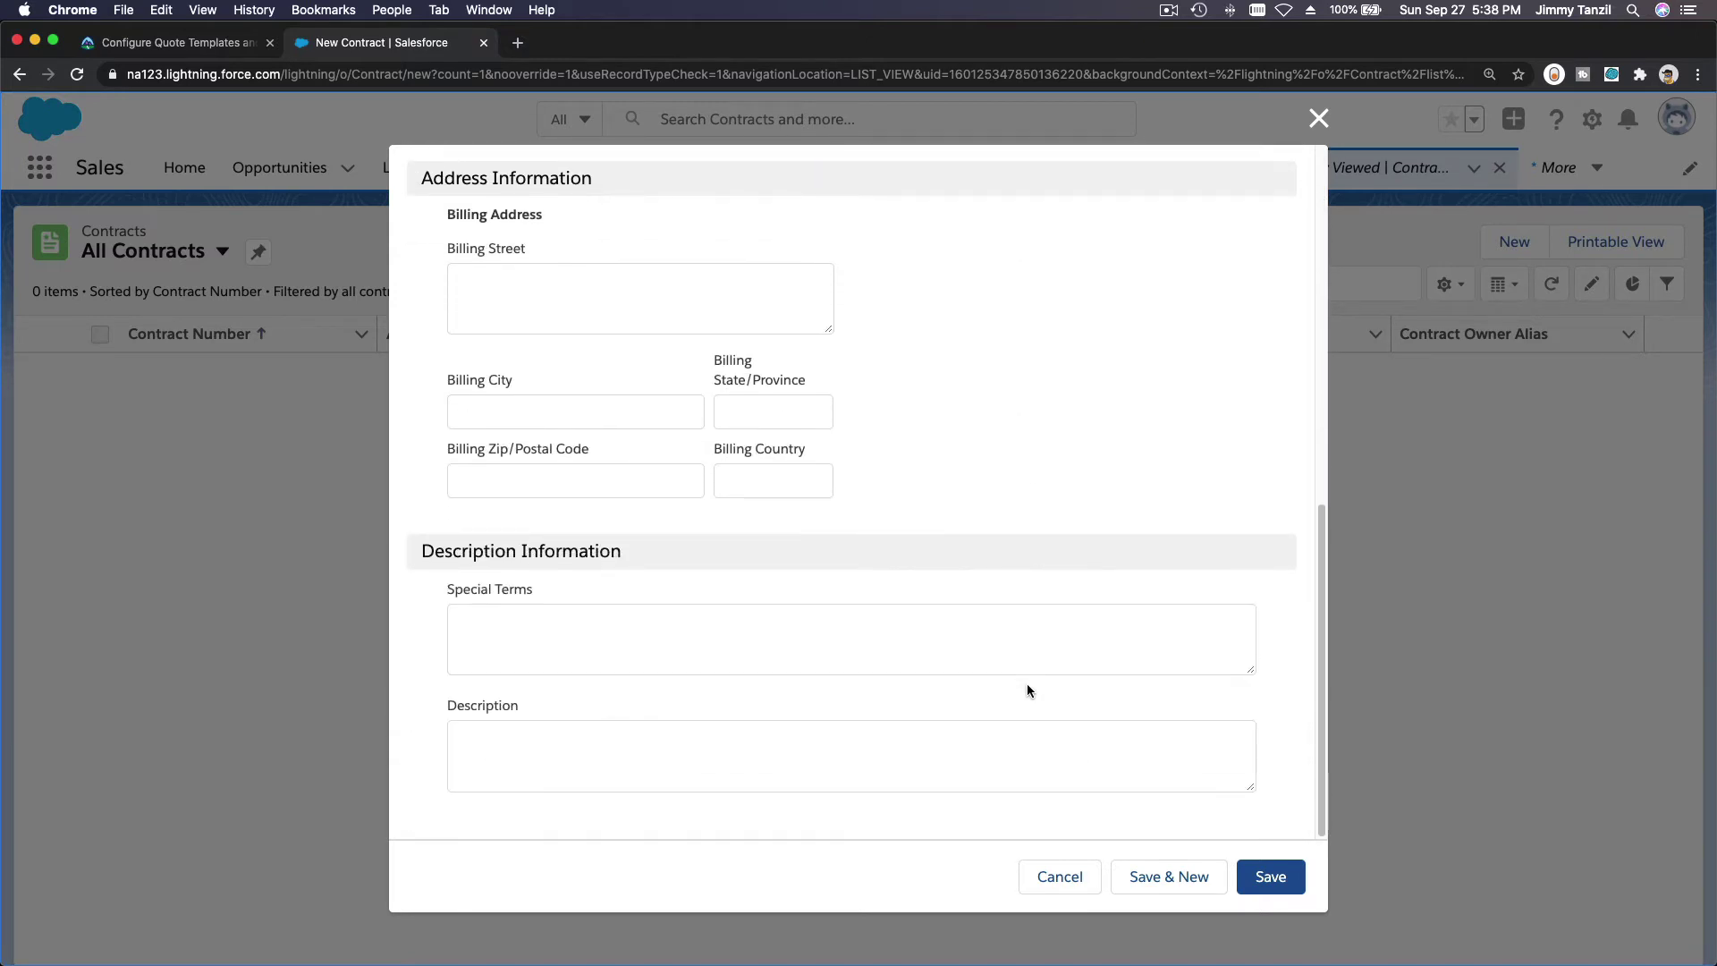
scroll(1026, 683, "up", 11)
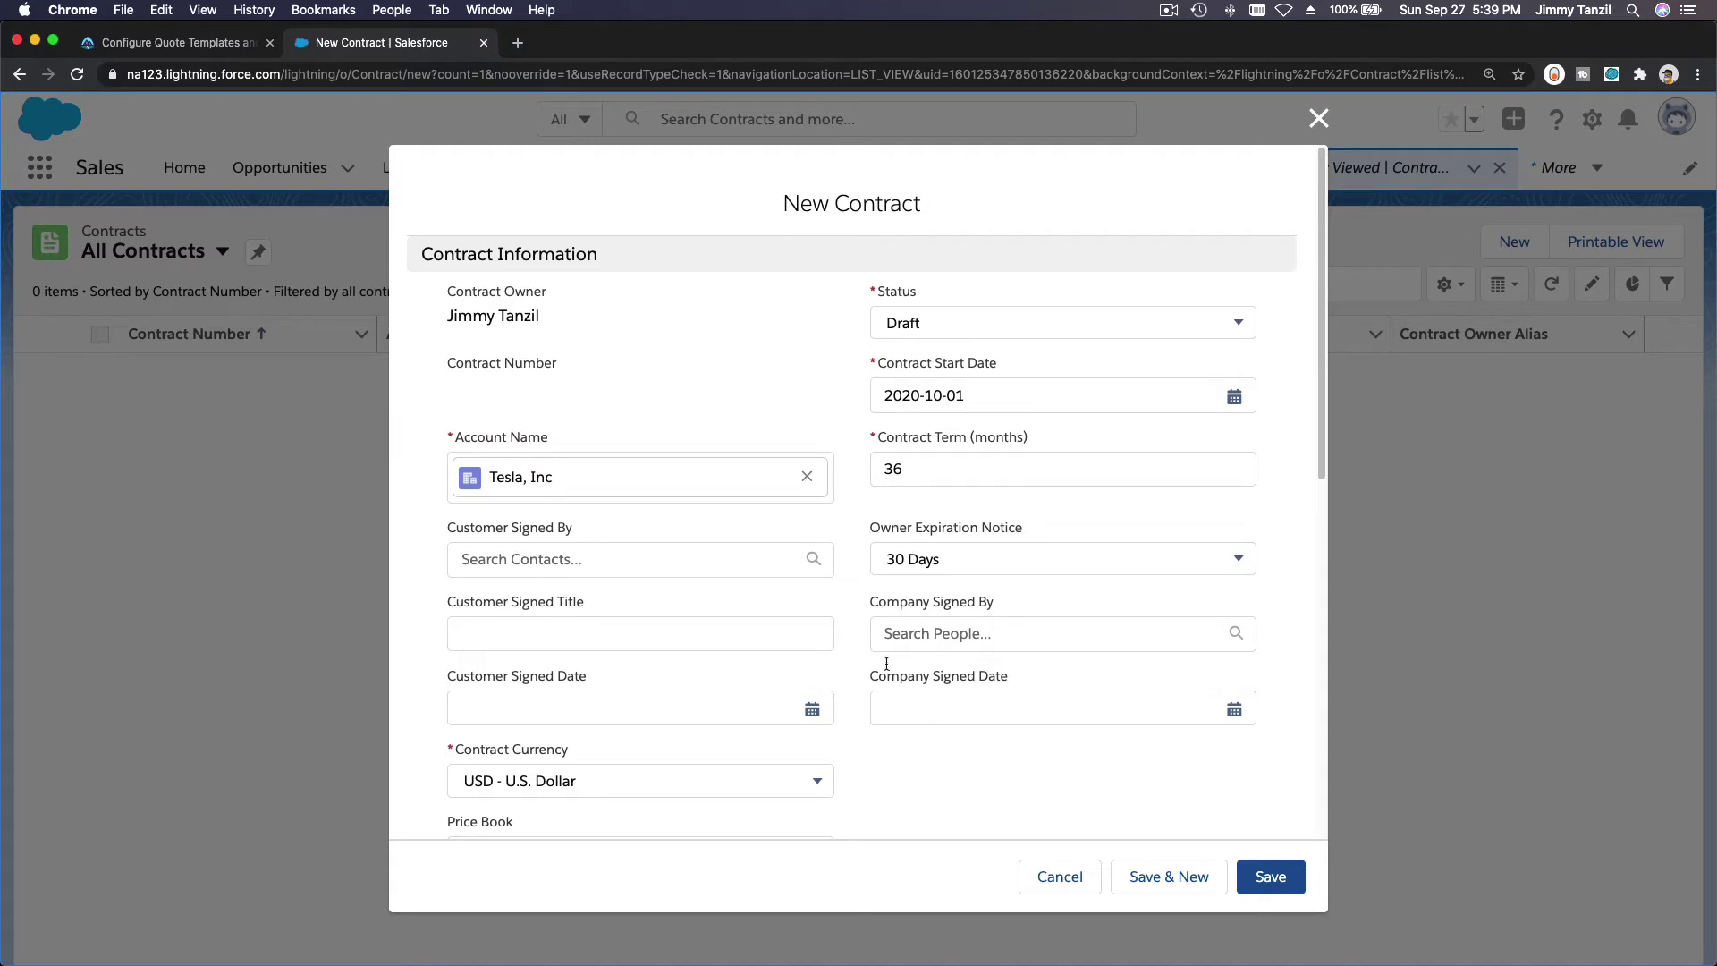
scroll(667, 445, "down", 2)
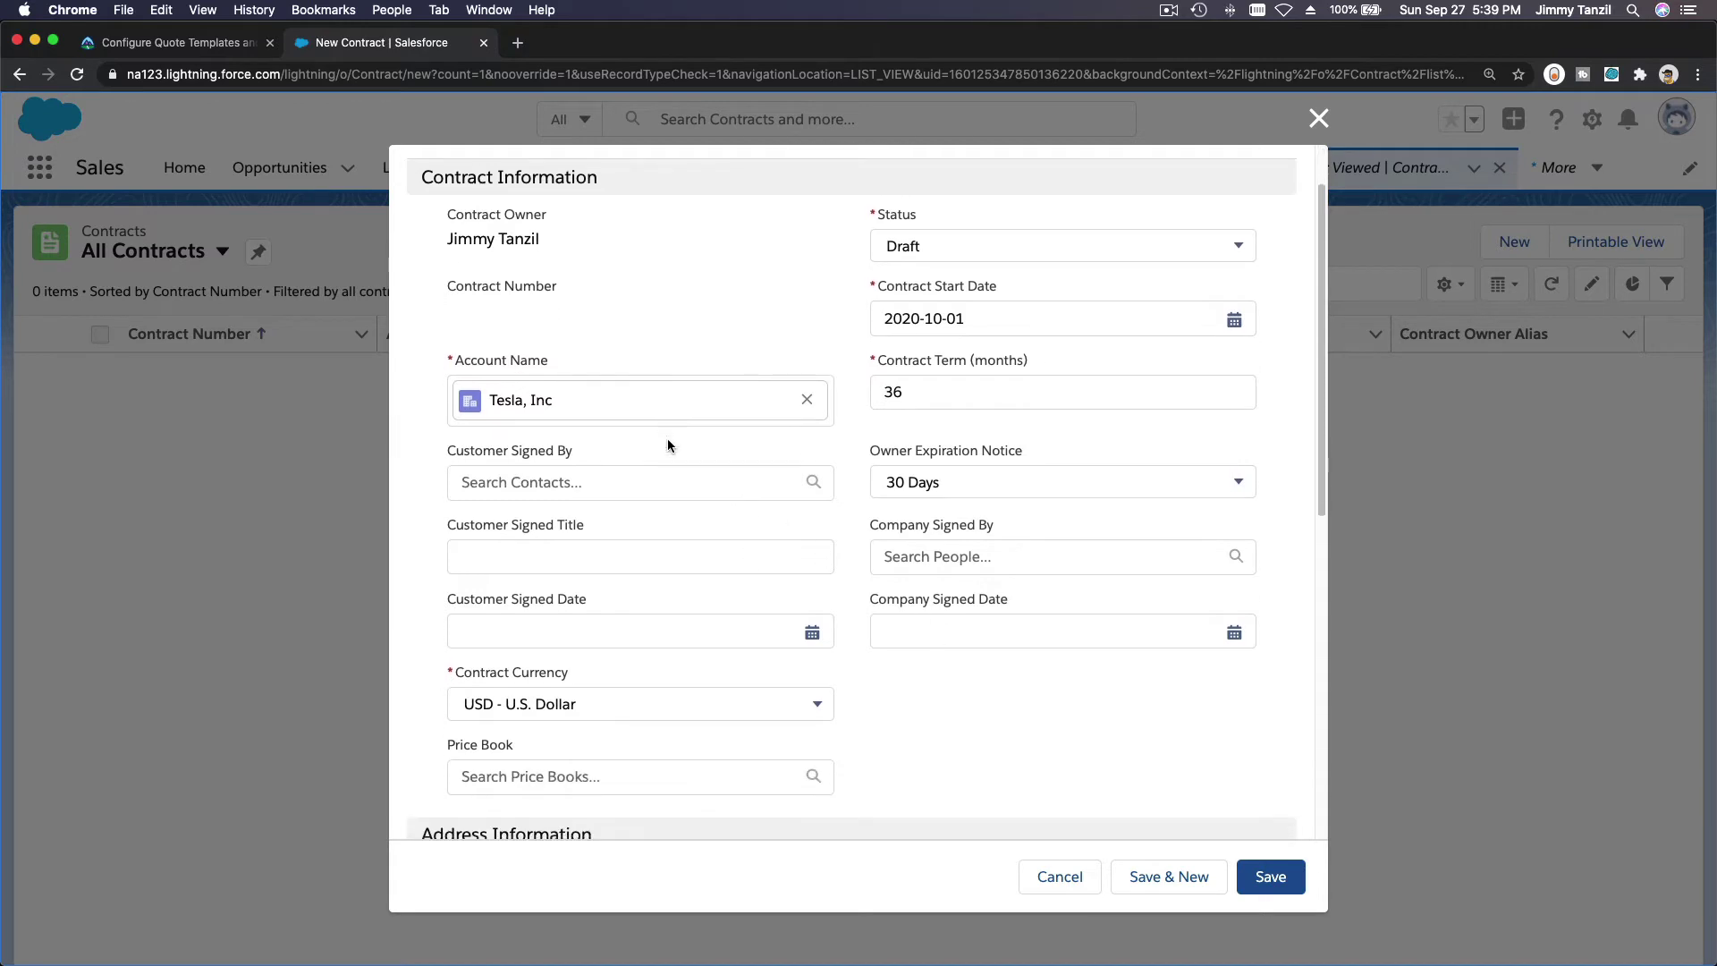
scroll(667, 445, "down", 10)
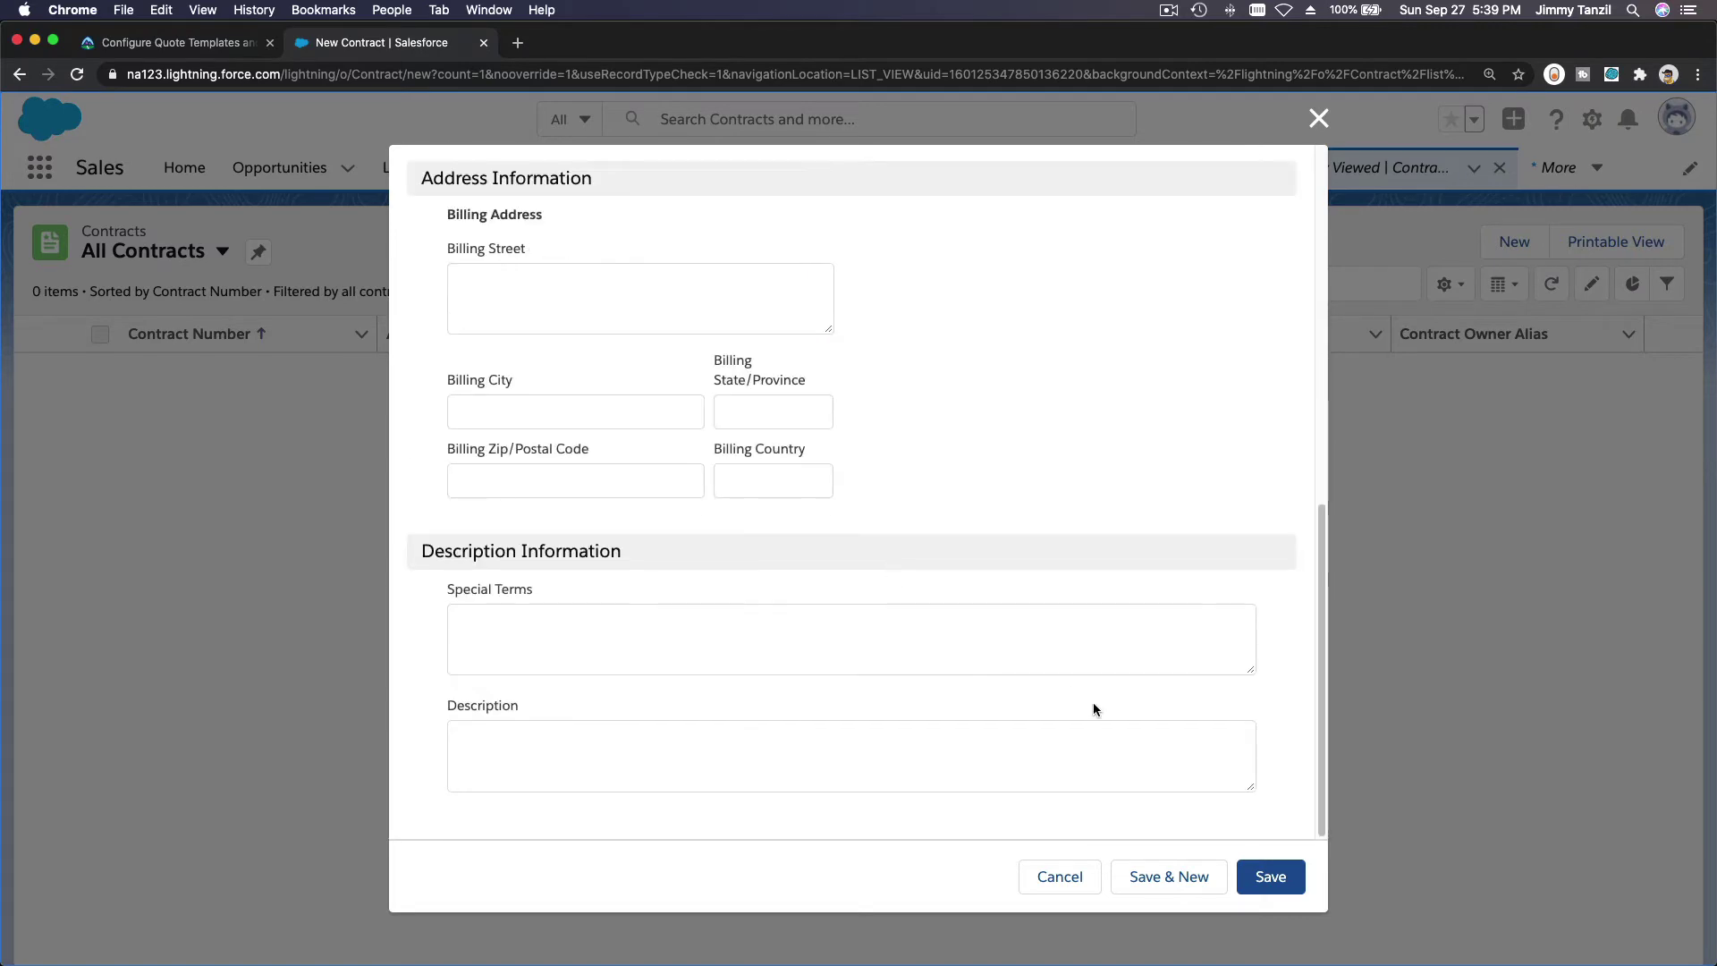
- Save the Draft Tesla, Inc contract, creating contract 00000100 running 2020-10-01 to 2023-09-30
left_click(1269, 877)
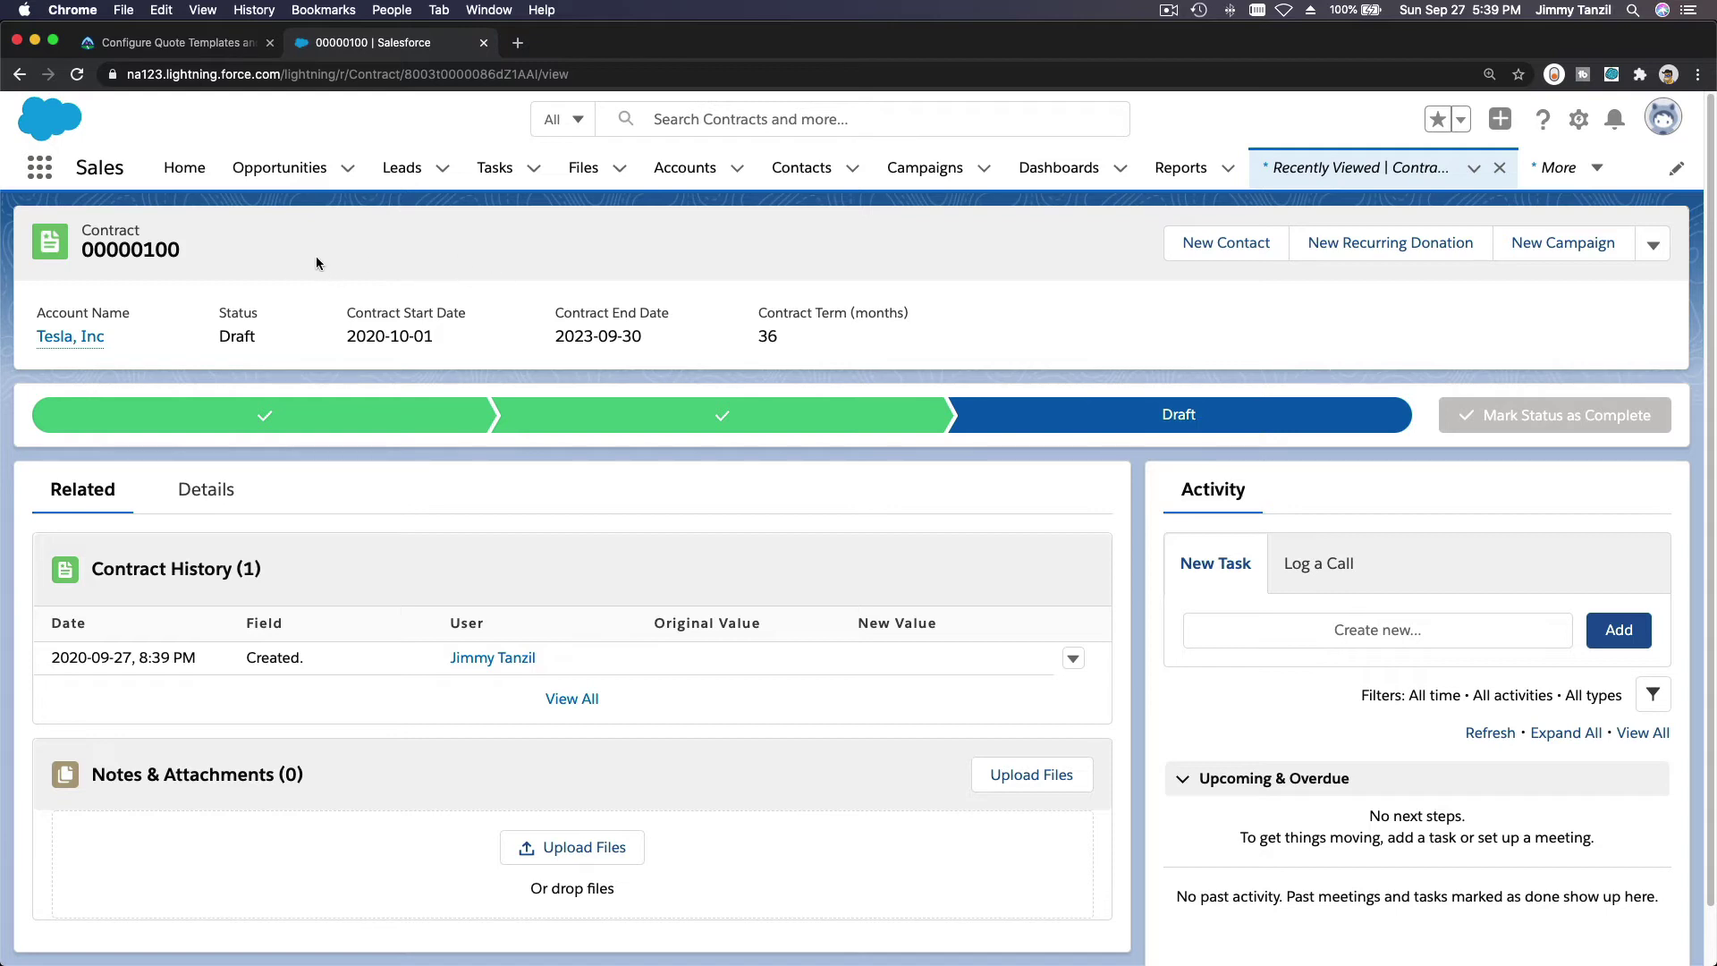
- Open the Sown.IO account from Accounts and start a new opportunity from its Opportunities list
left_click(675, 169)
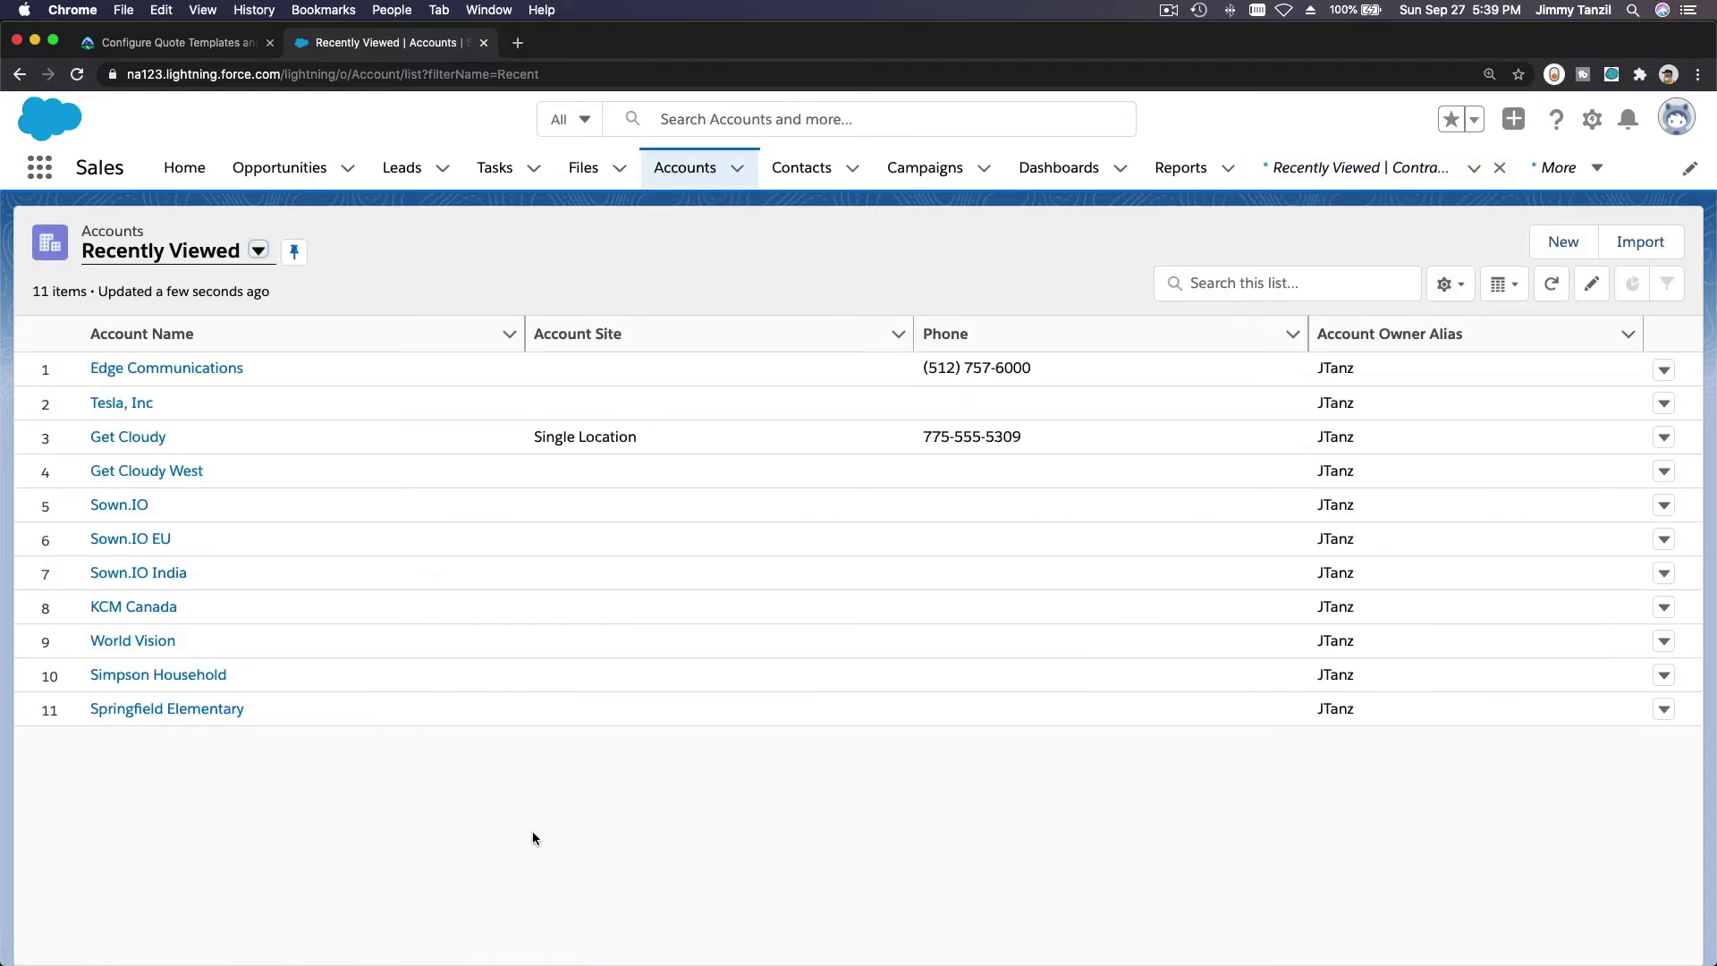
left_click(139, 506)
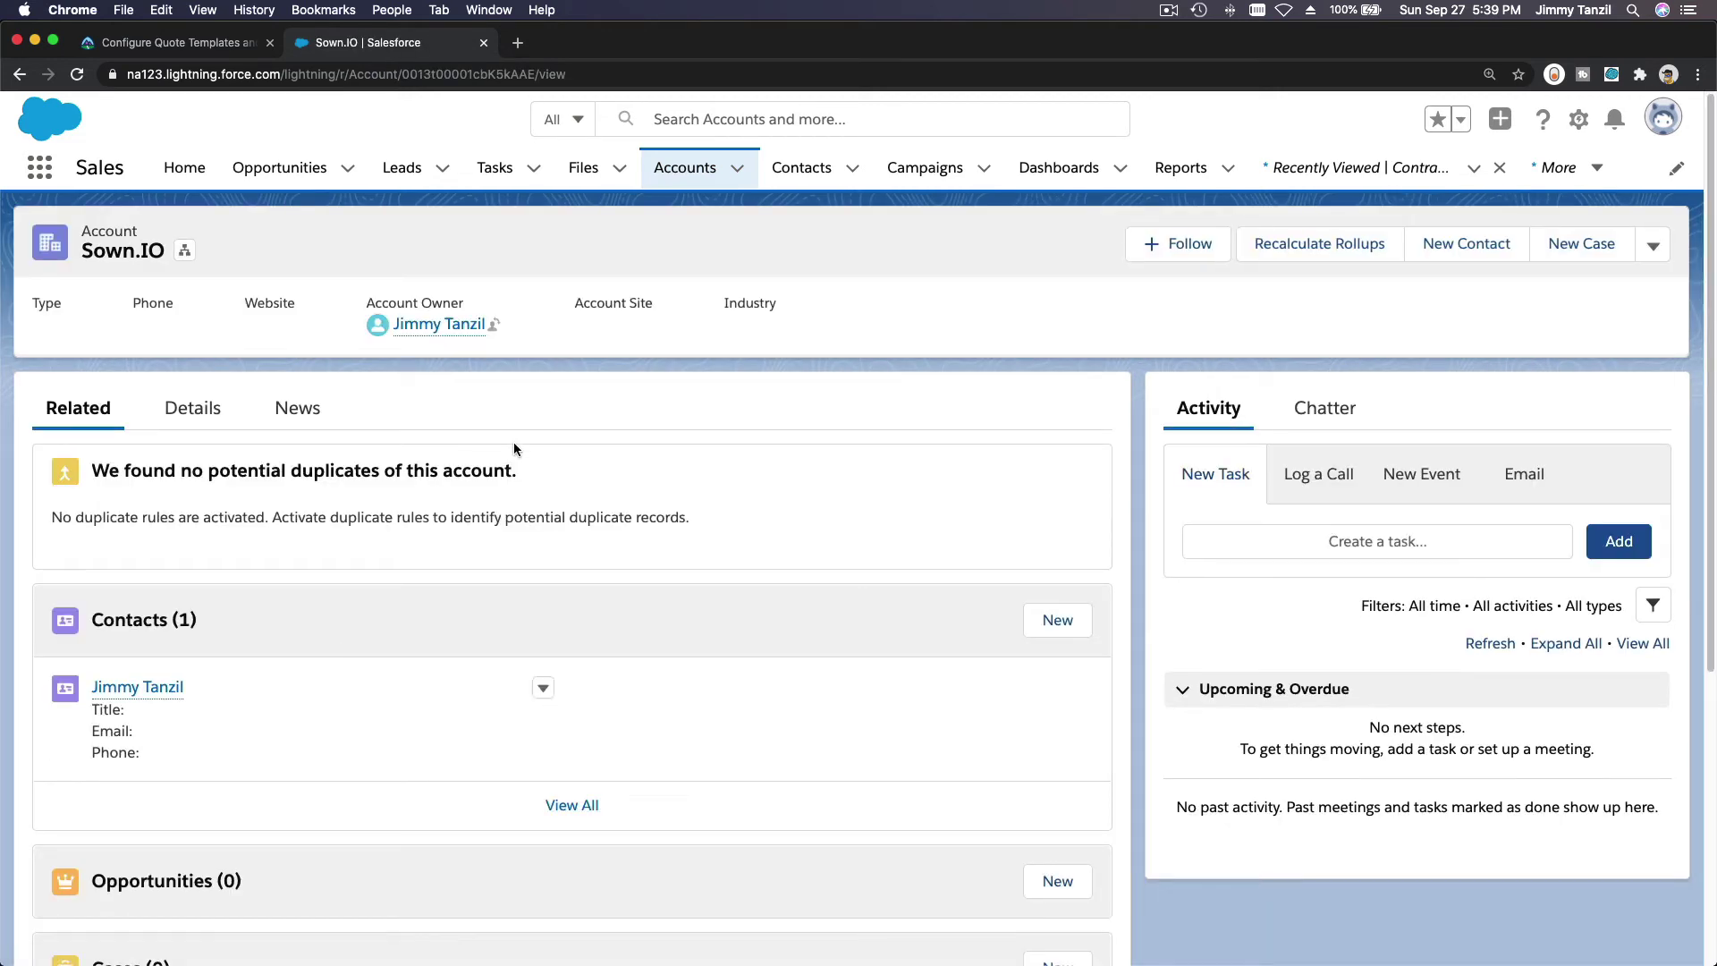
scroll(513, 448, "down", 5)
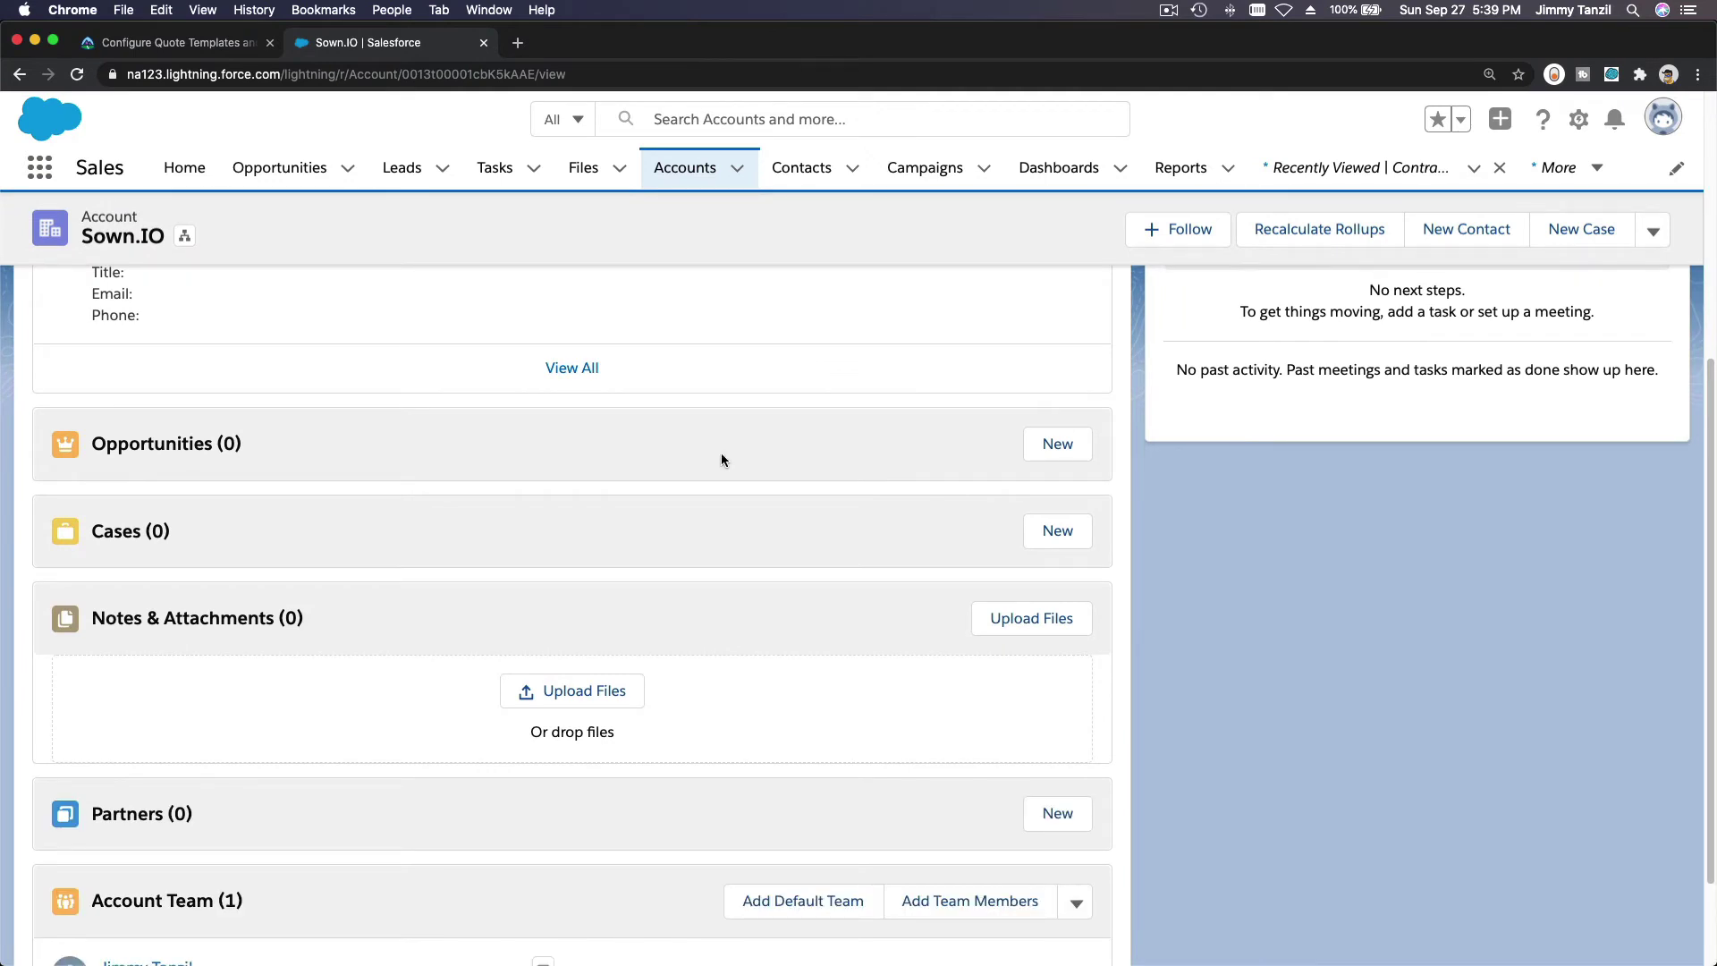
left_click(1061, 457)
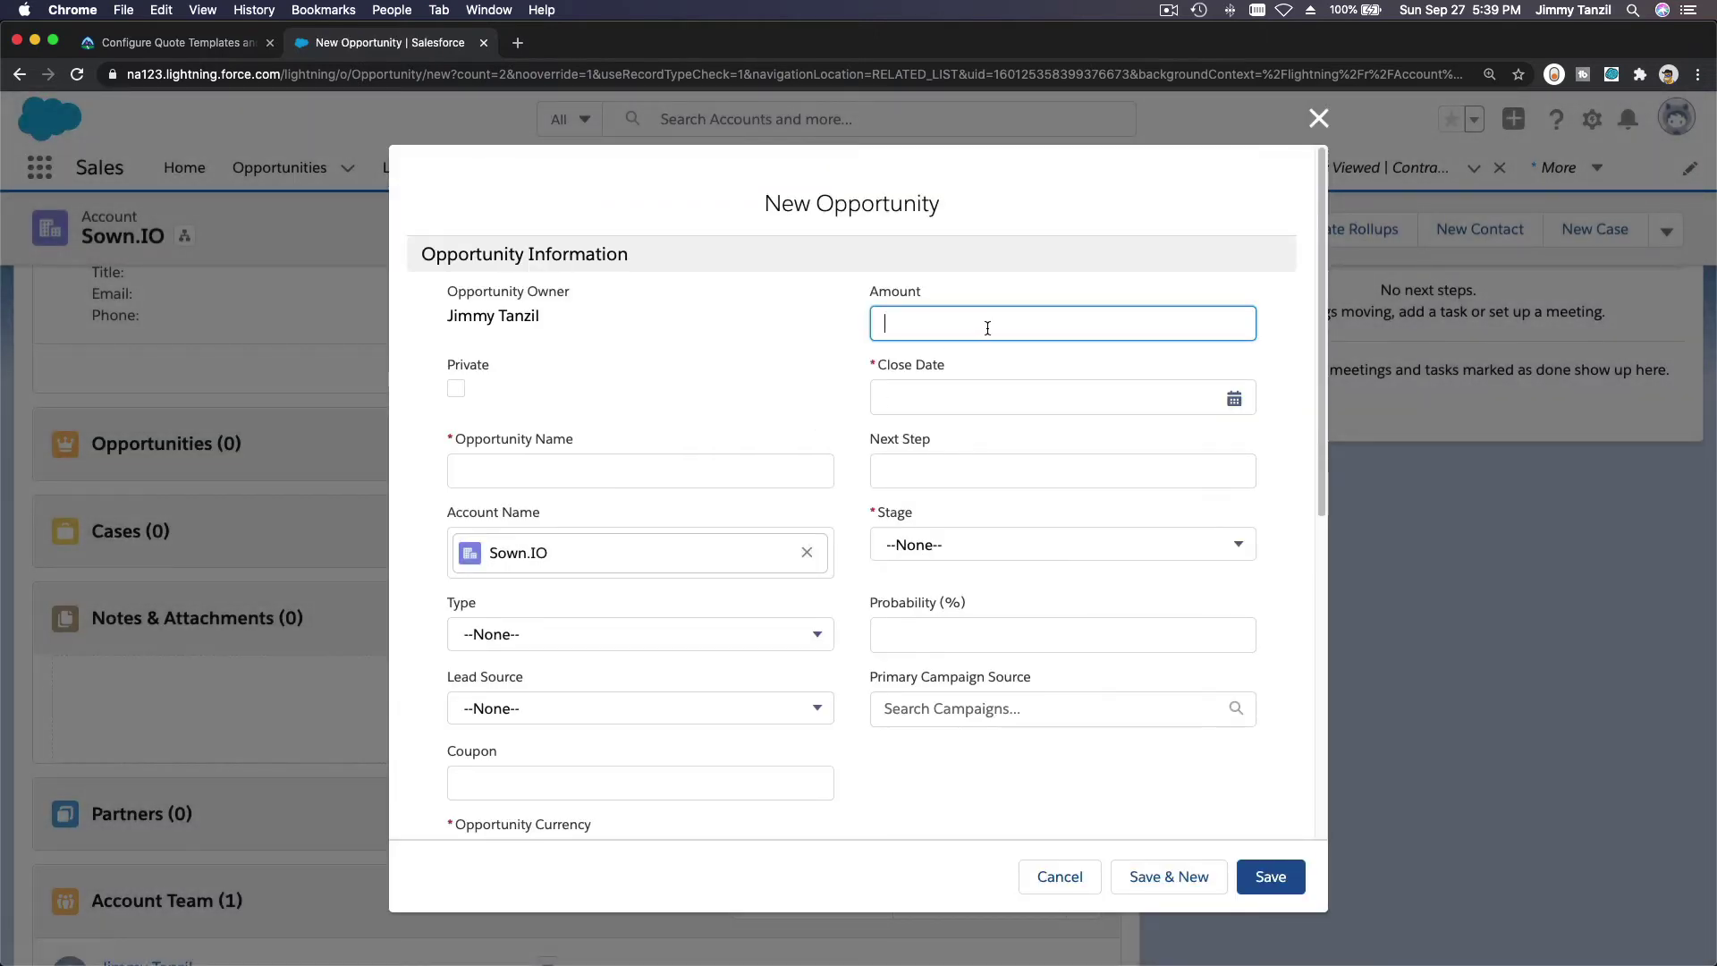
- Go to tesla.com in a new browser tab and choose the Canada region
left_click(518, 44)
type("tel")
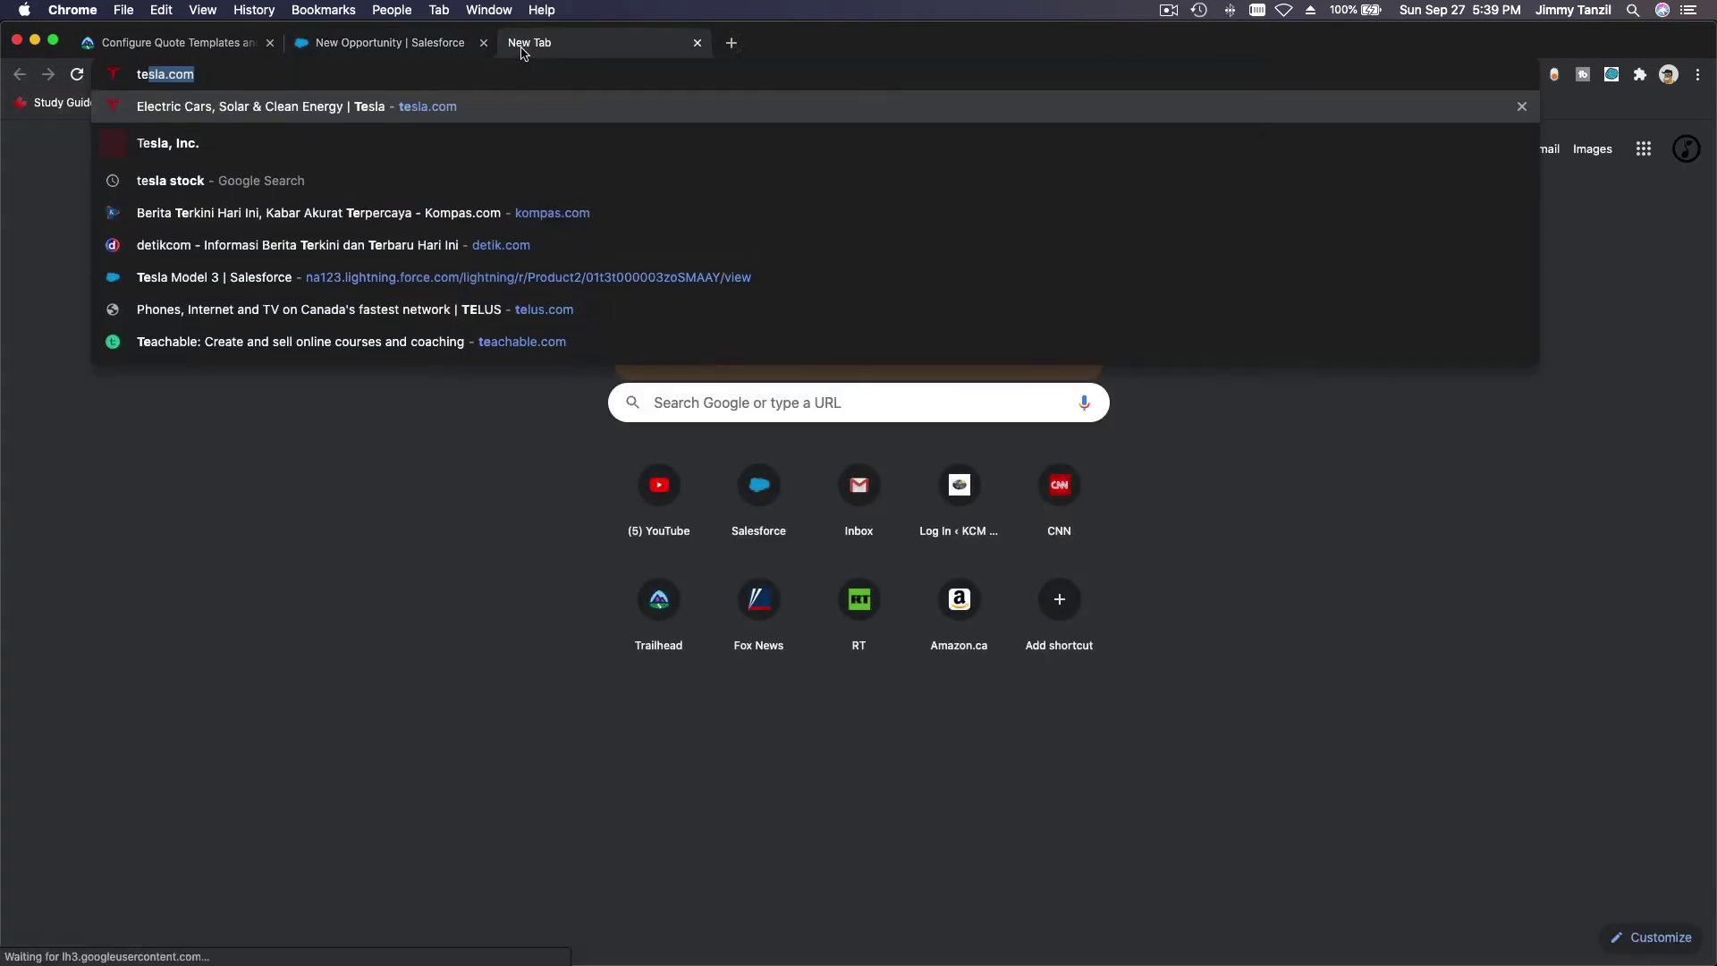
key("BackSpace")
type("sla")
key("Return")
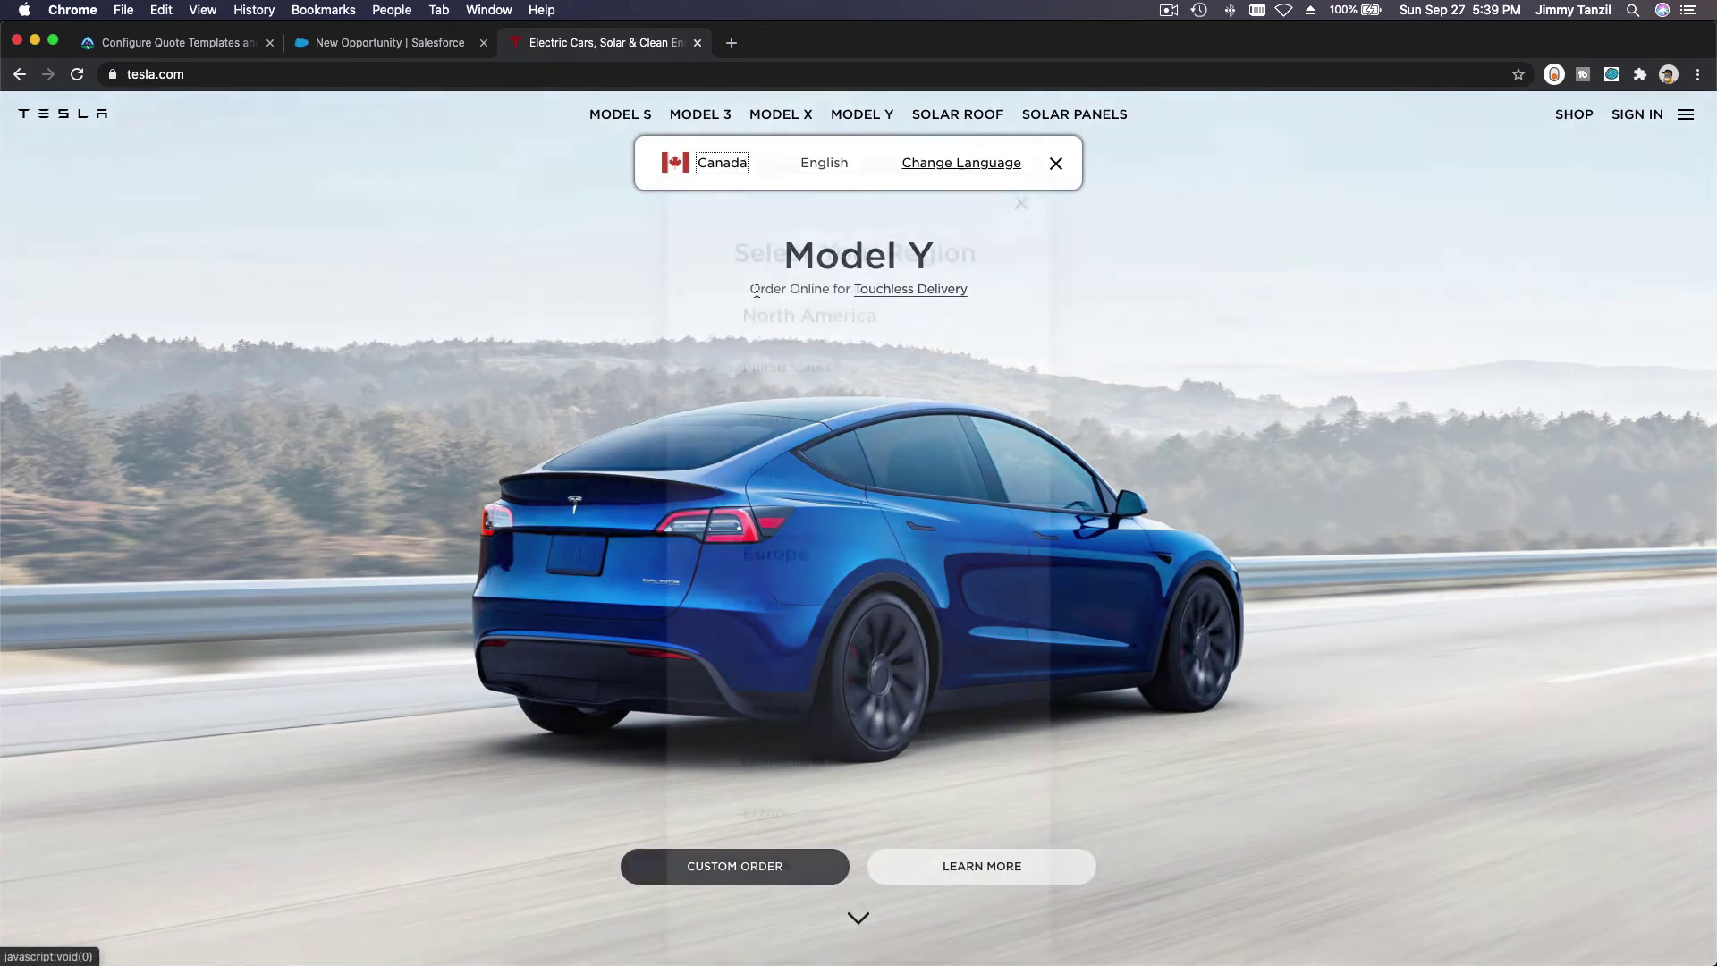
left_click(743, 163)
left_click(767, 380)
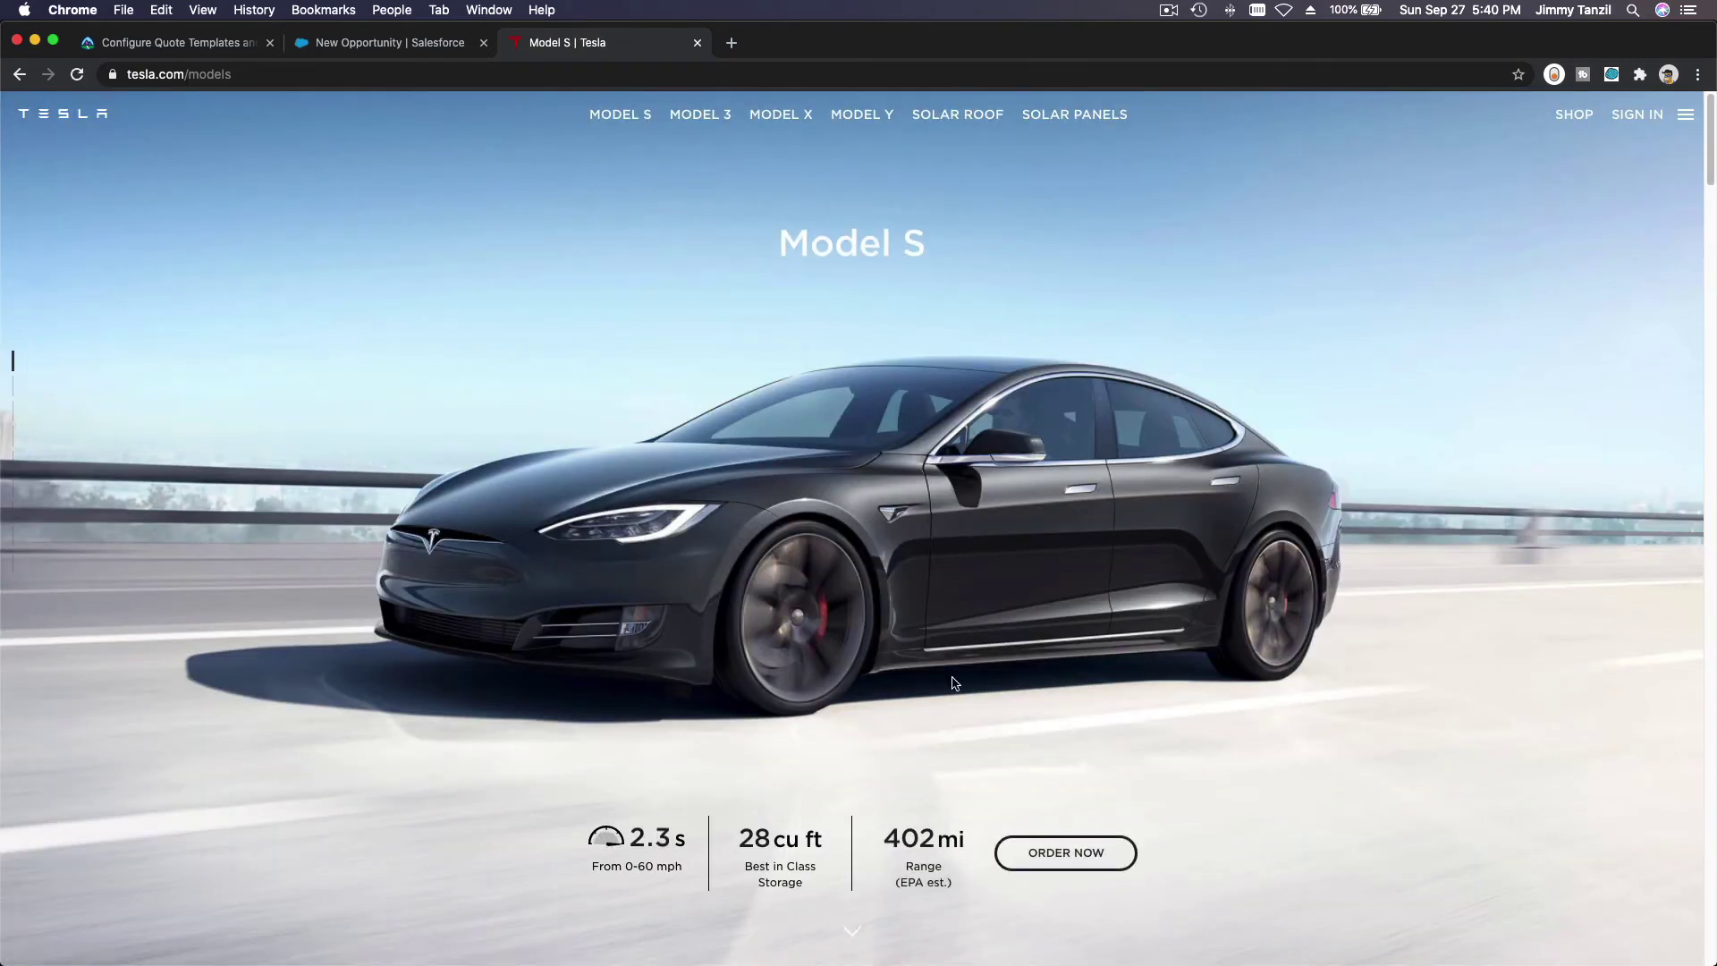
- Start a Model S order and select the Plaid version at $134,490
left_click(1035, 845)
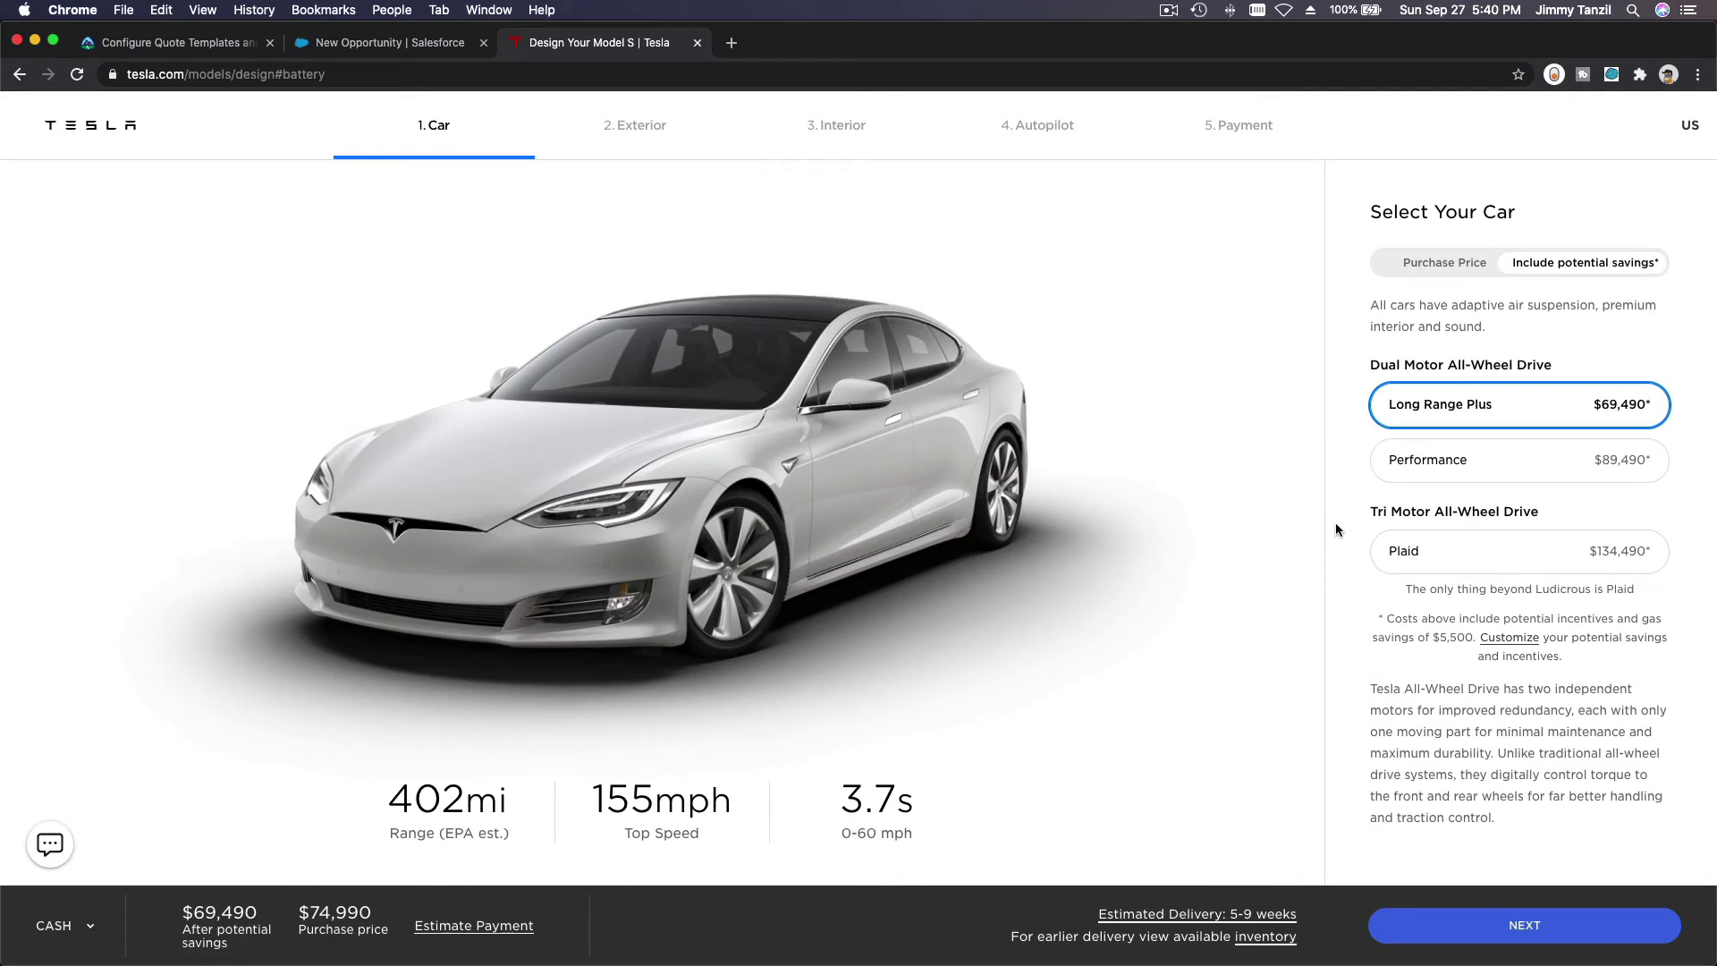
left_click(1473, 563)
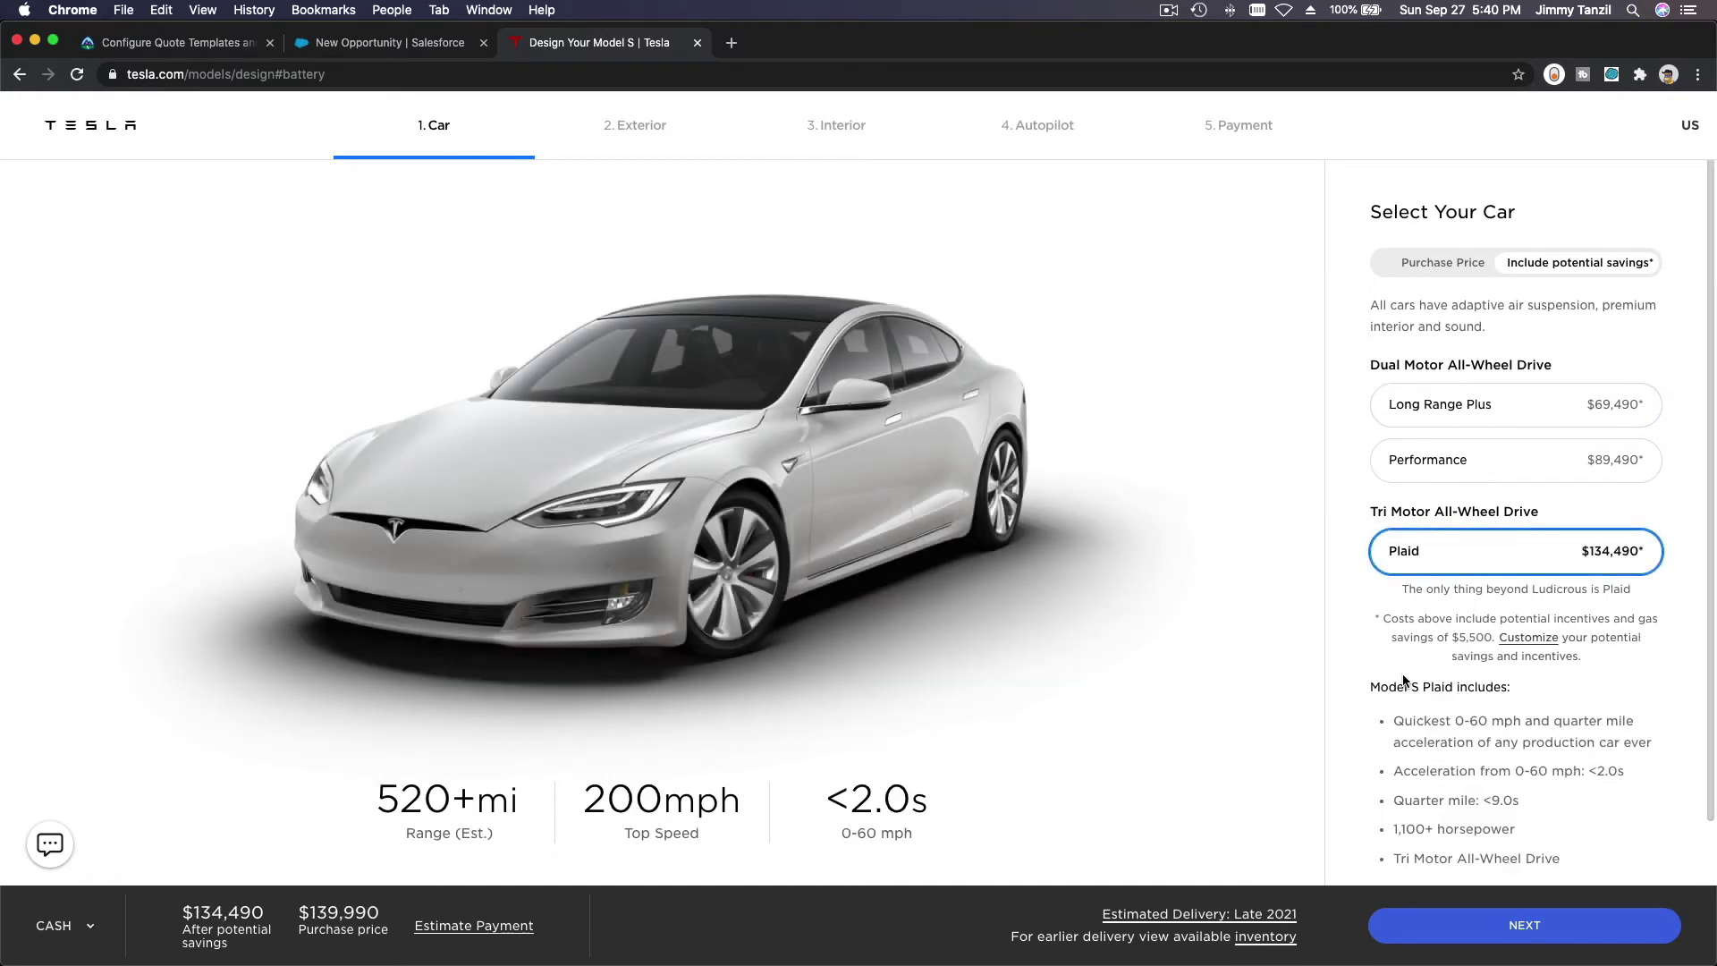
scroll(1403, 676, "down", 1)
scroll(1415, 800, "down", 1)
scroll(1463, 736, "up", 2)
- Configure the Model S in Red Multi-Coat with 21" Sonic Carbon wheels and Cream interior
left_click(1524, 923)
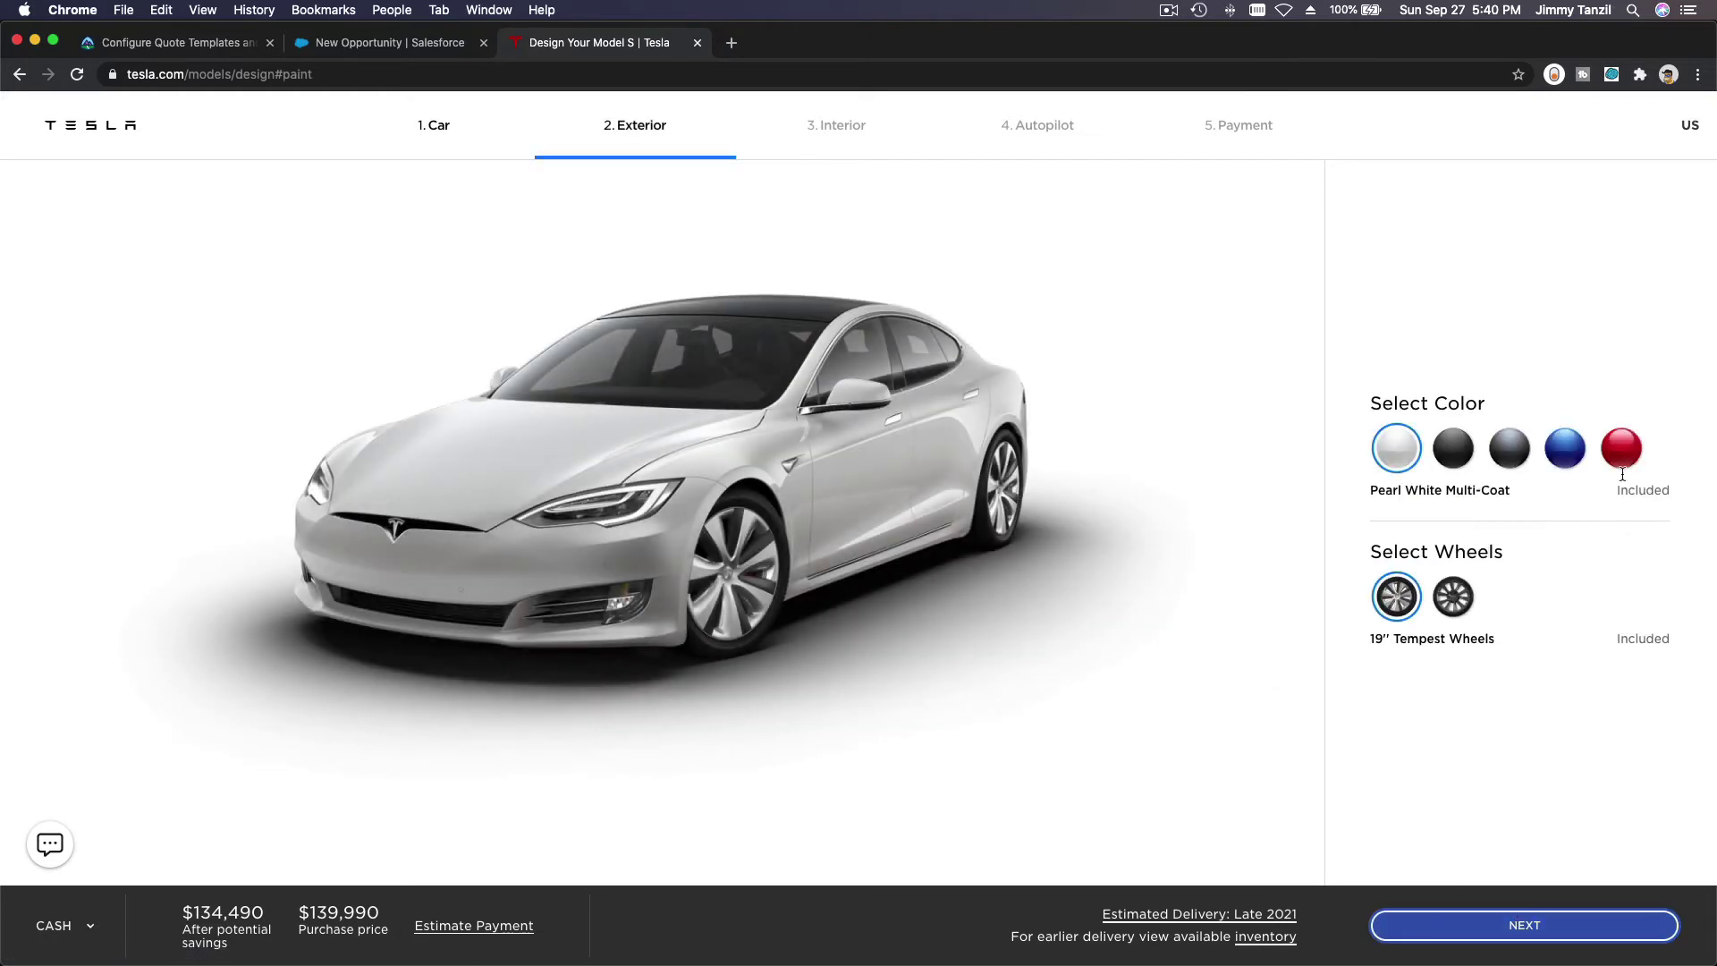
left_click(1622, 451)
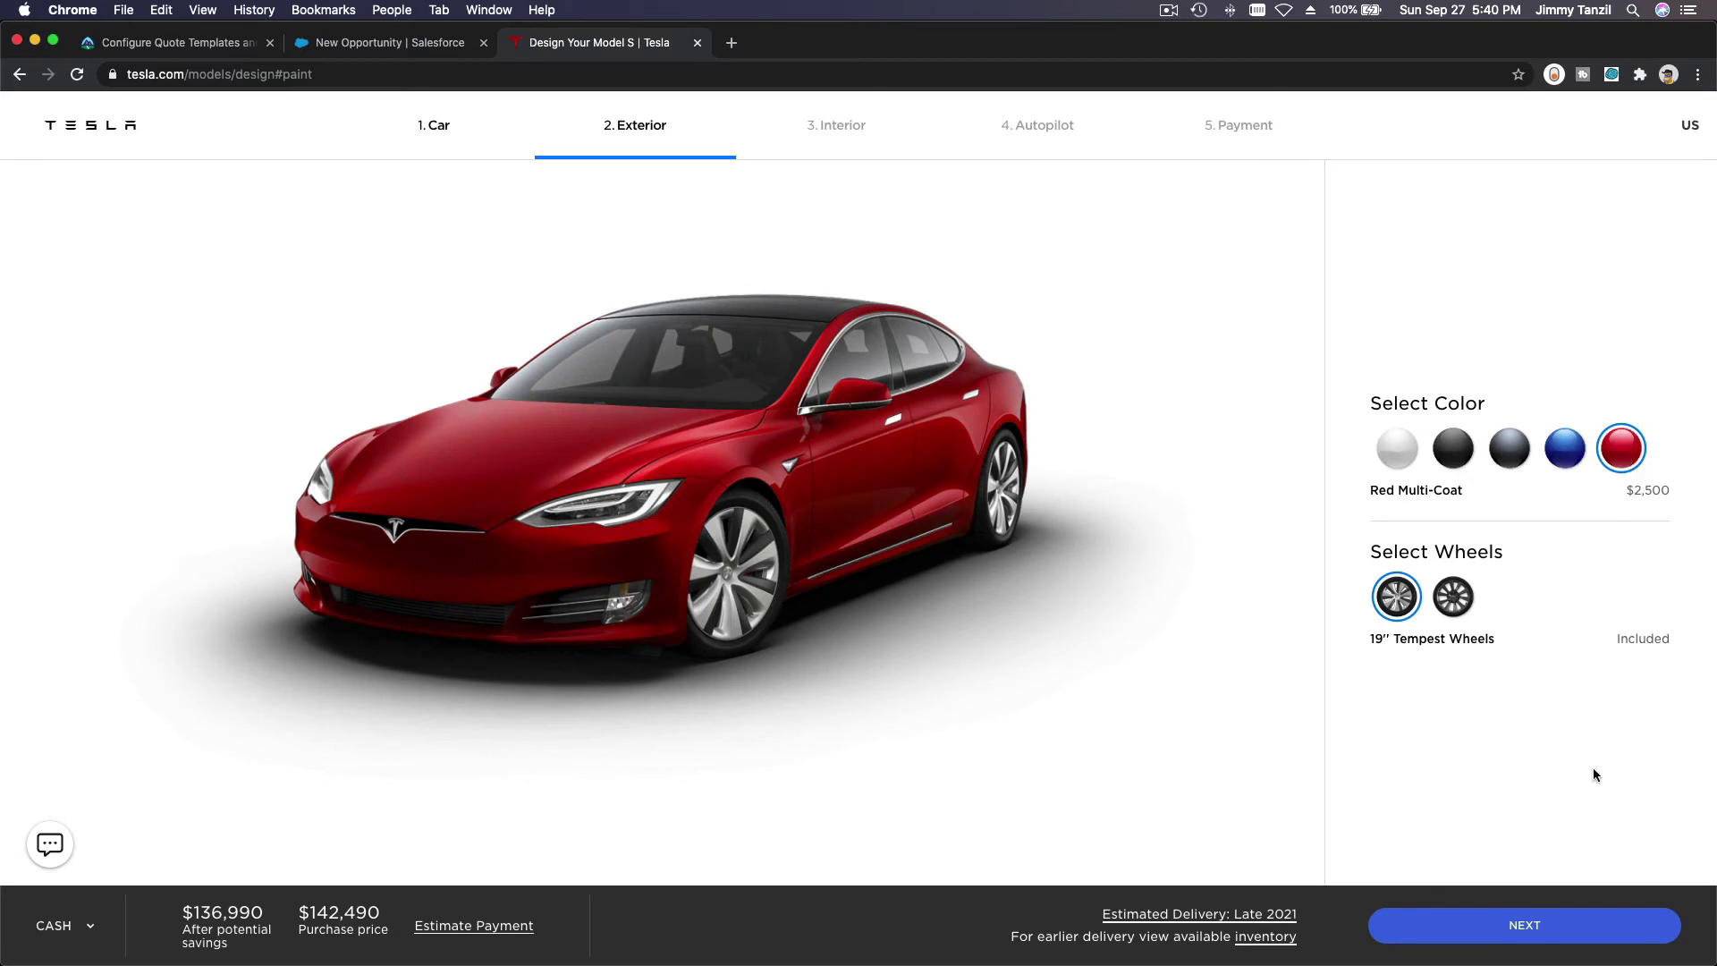
left_click(1453, 597)
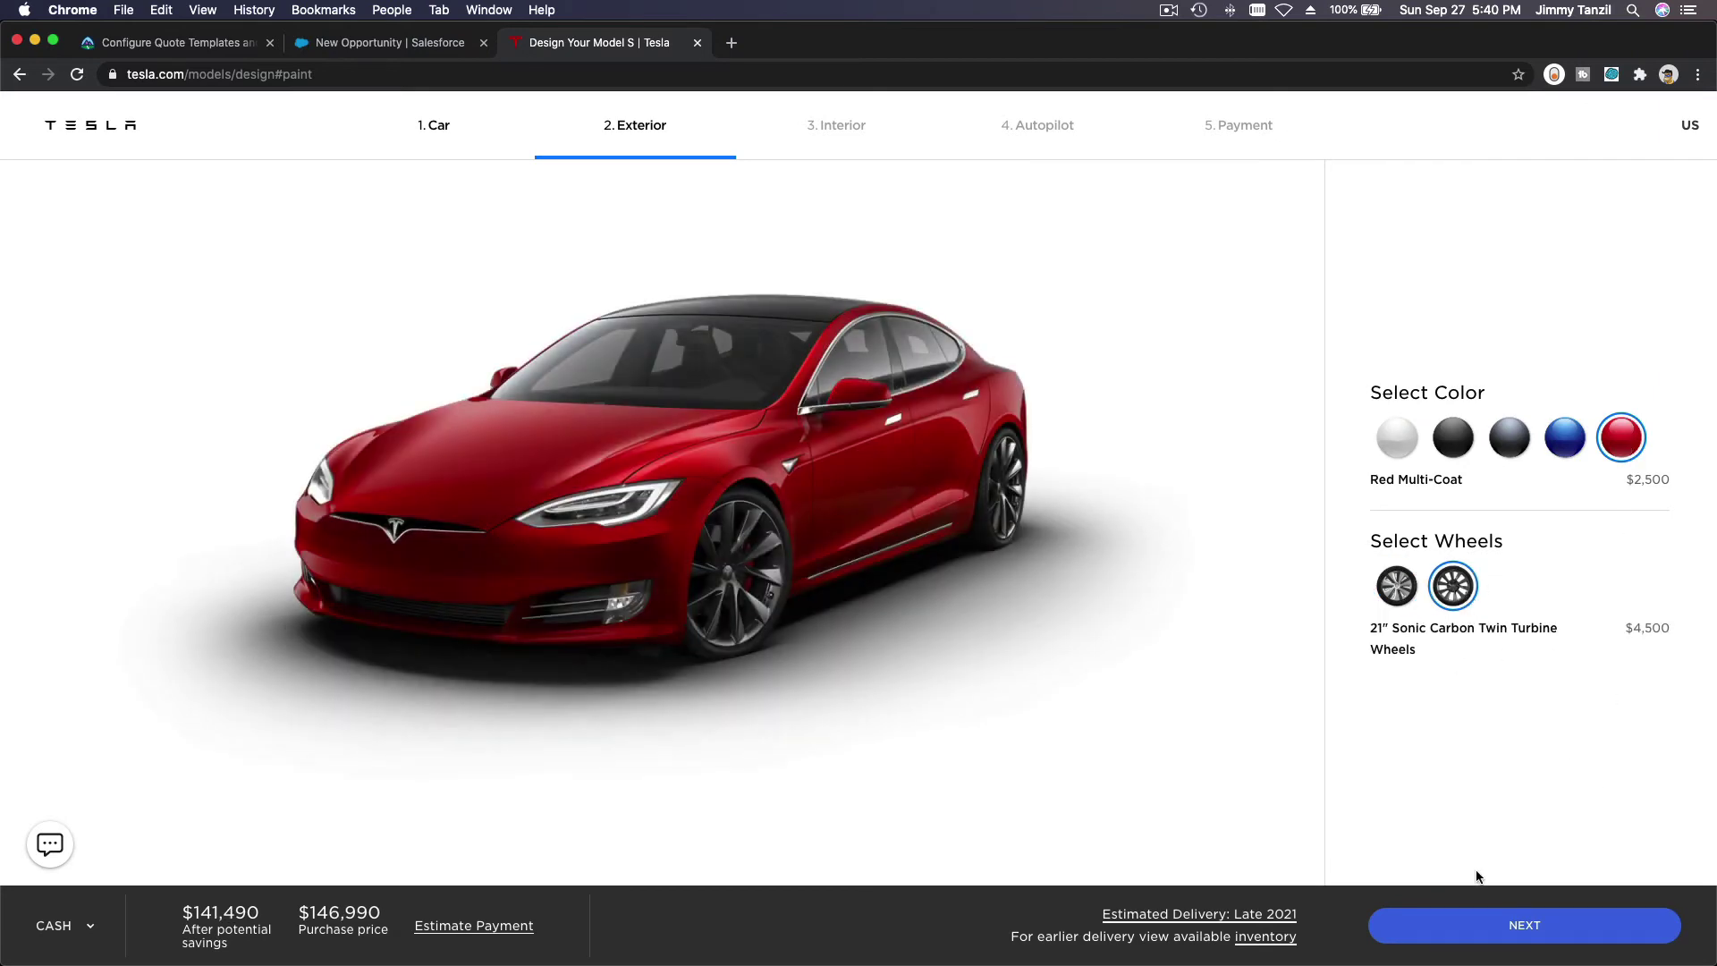
left_click(1505, 930)
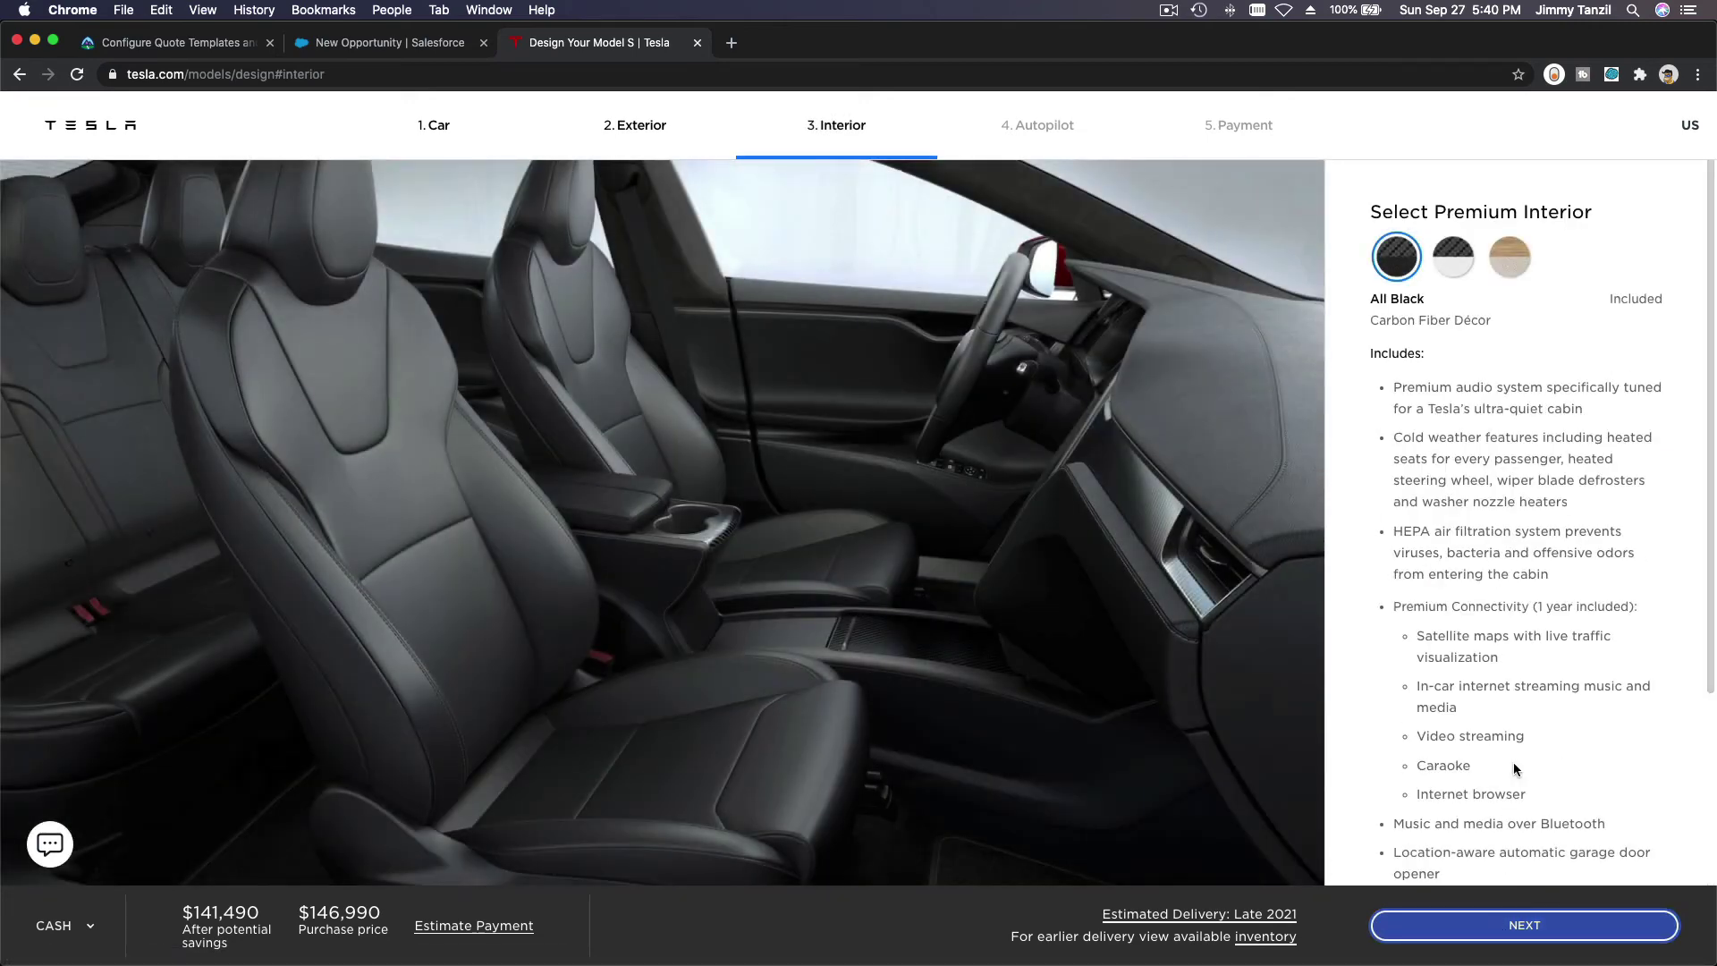
left_click(1460, 264)
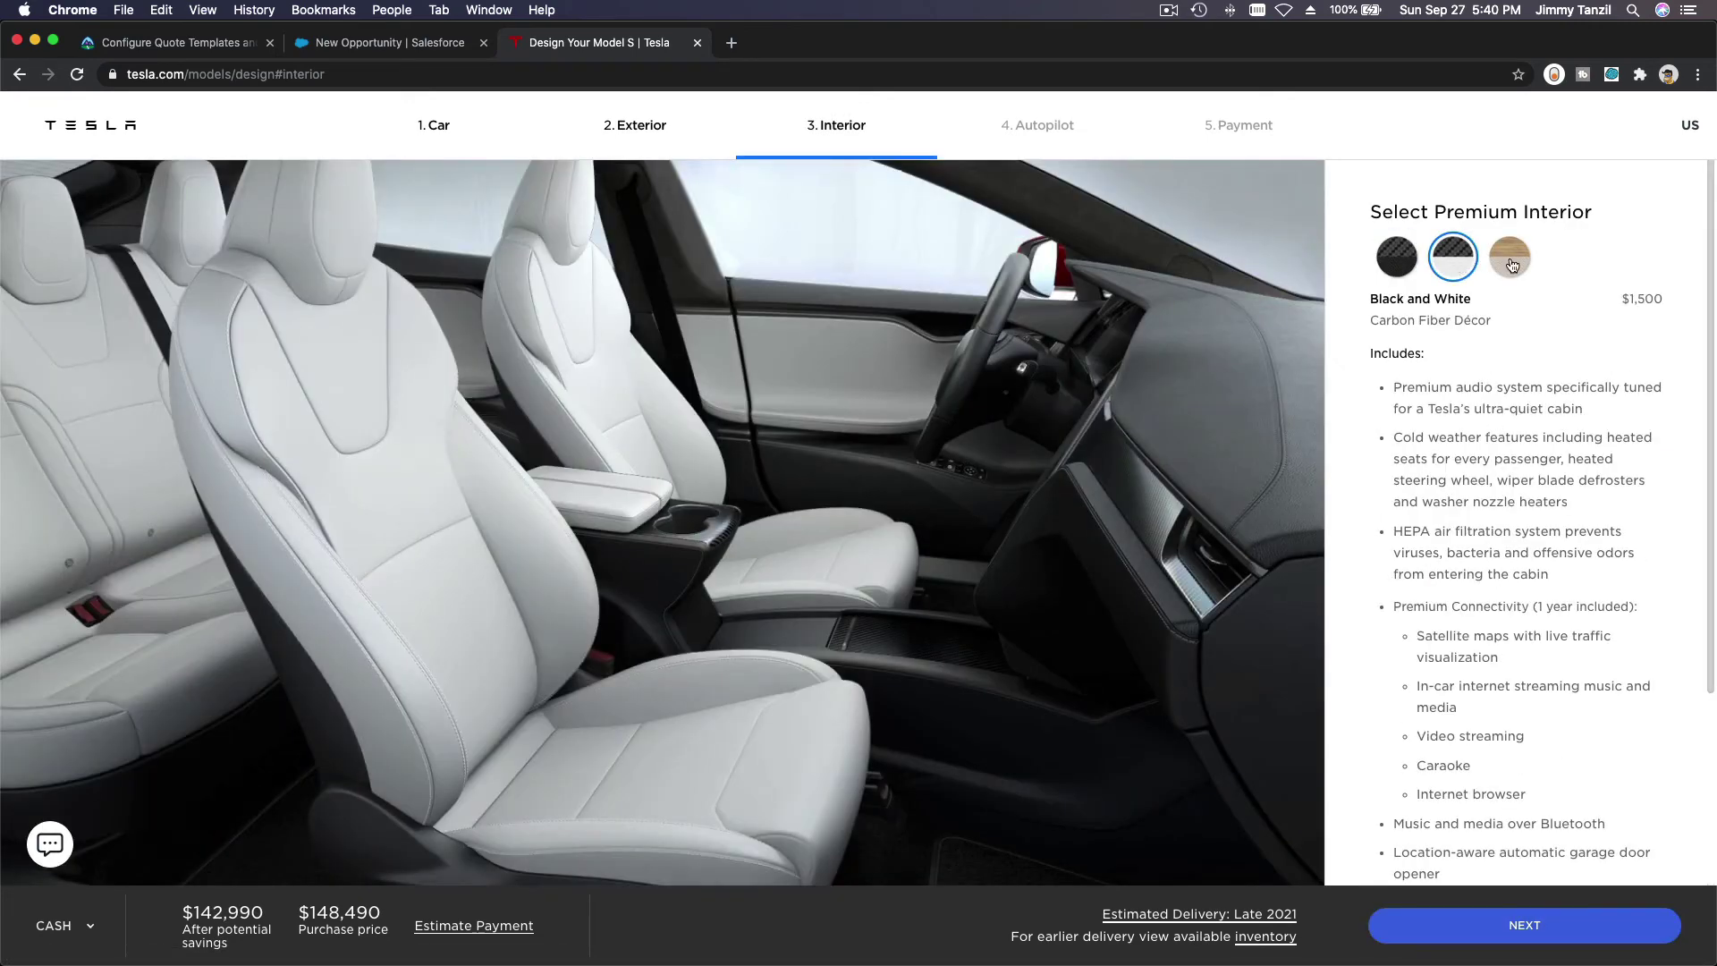
left_click(1511, 266)
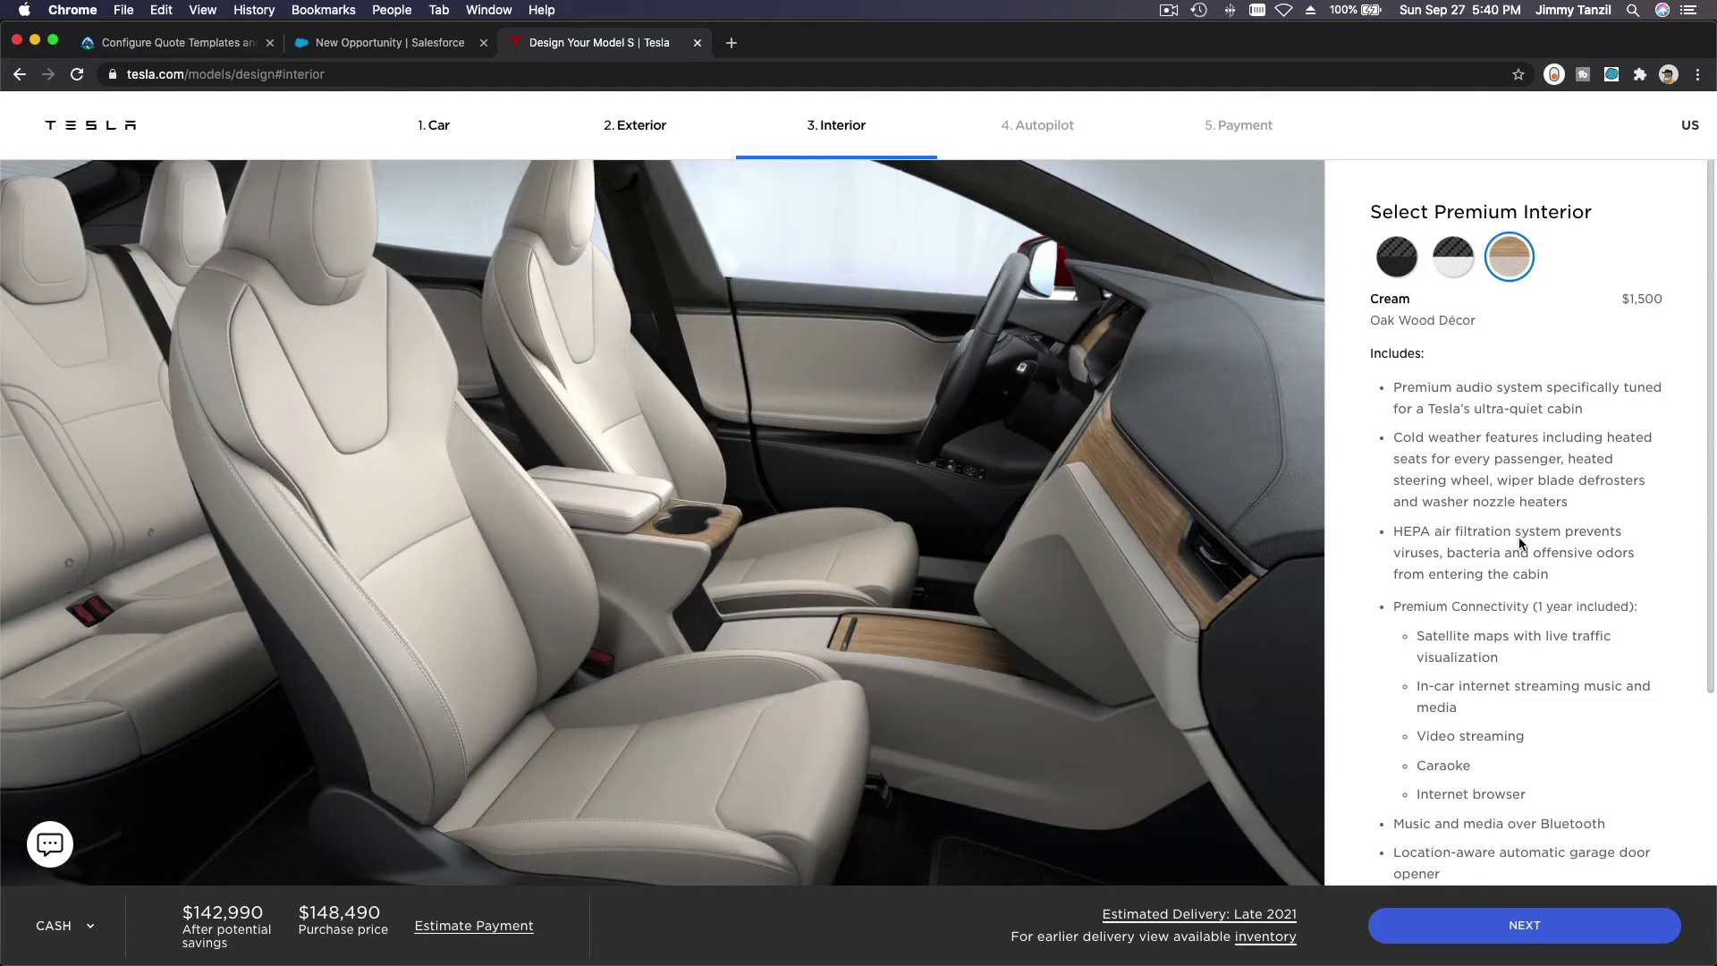
- Add Full Self-Driving, switch to lease pricing, and copy the $2,177/mo payment into Salesforce
left_click(1531, 924)
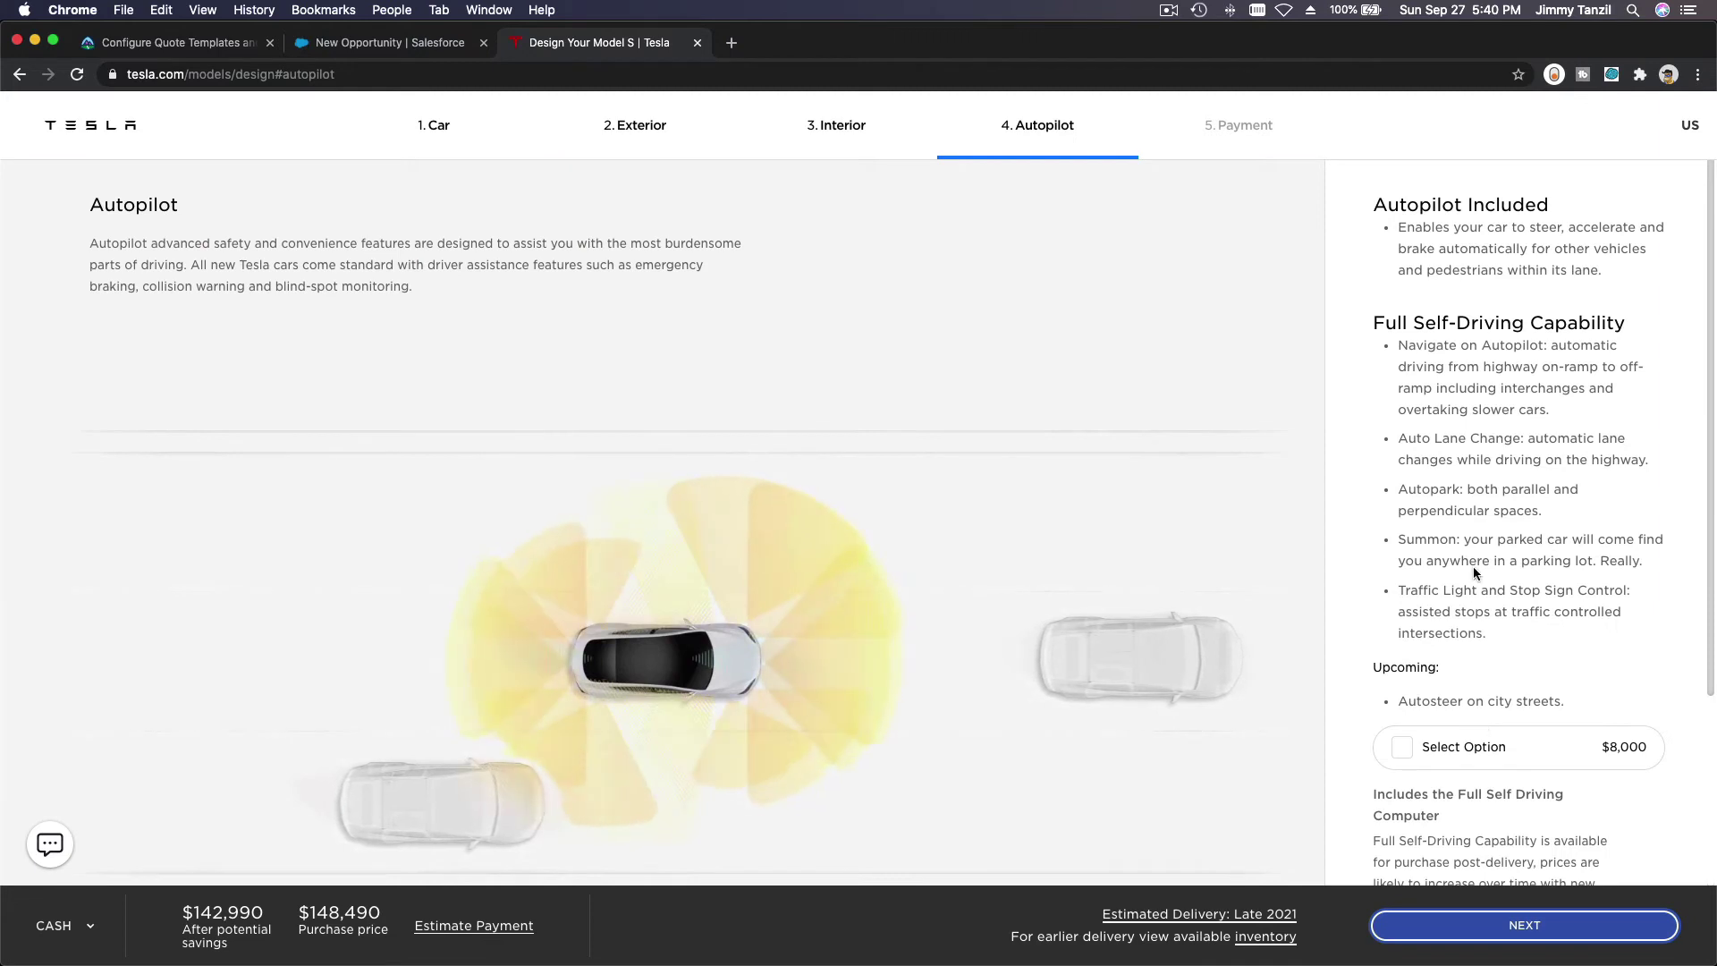
left_click(1478, 744)
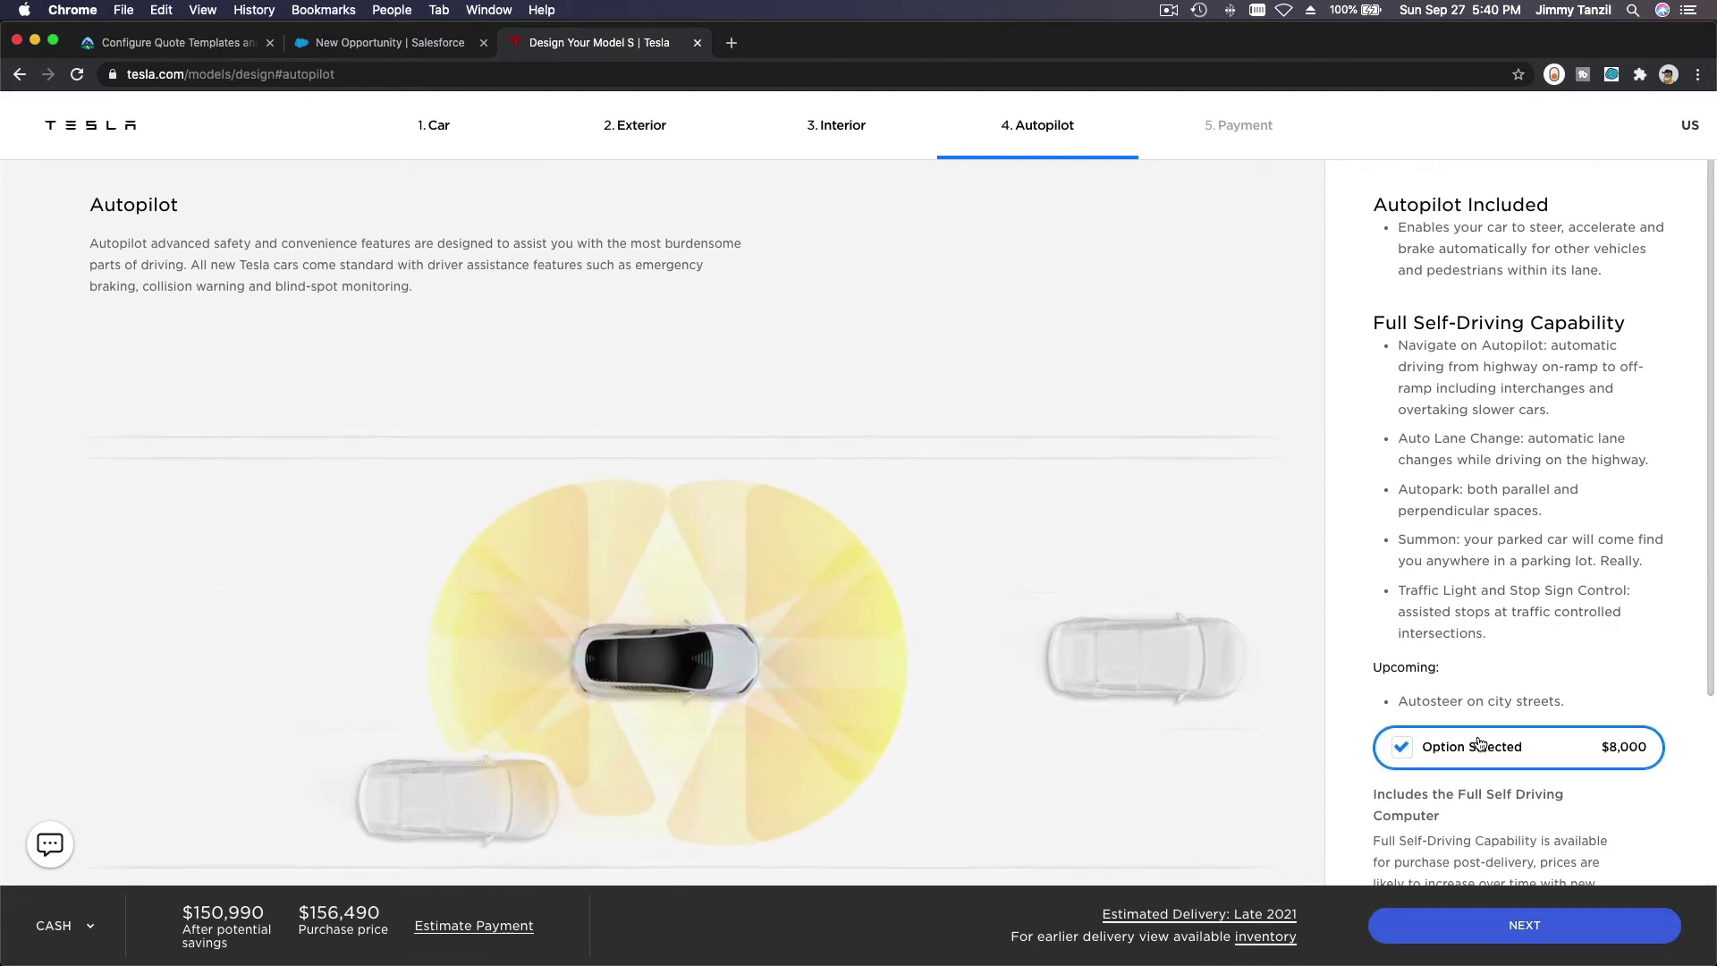
scroll(1511, 626, "down", 3)
left_click(1487, 928)
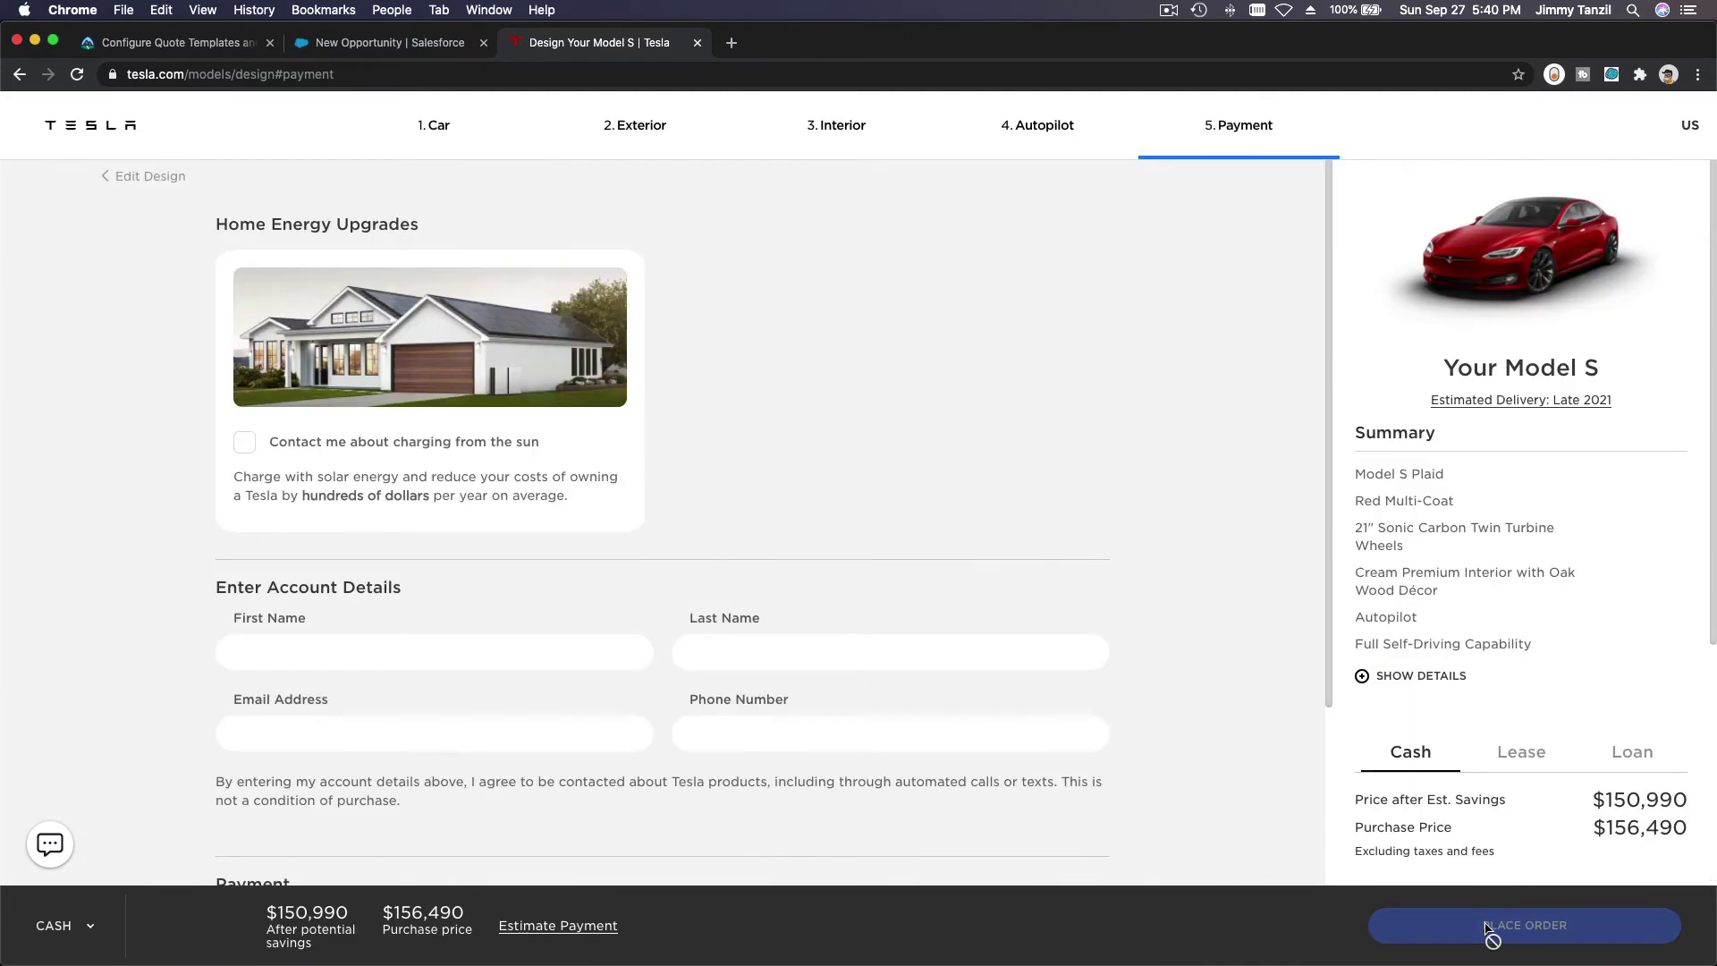
left_click(1529, 760)
scroll(1530, 636, "down", 5)
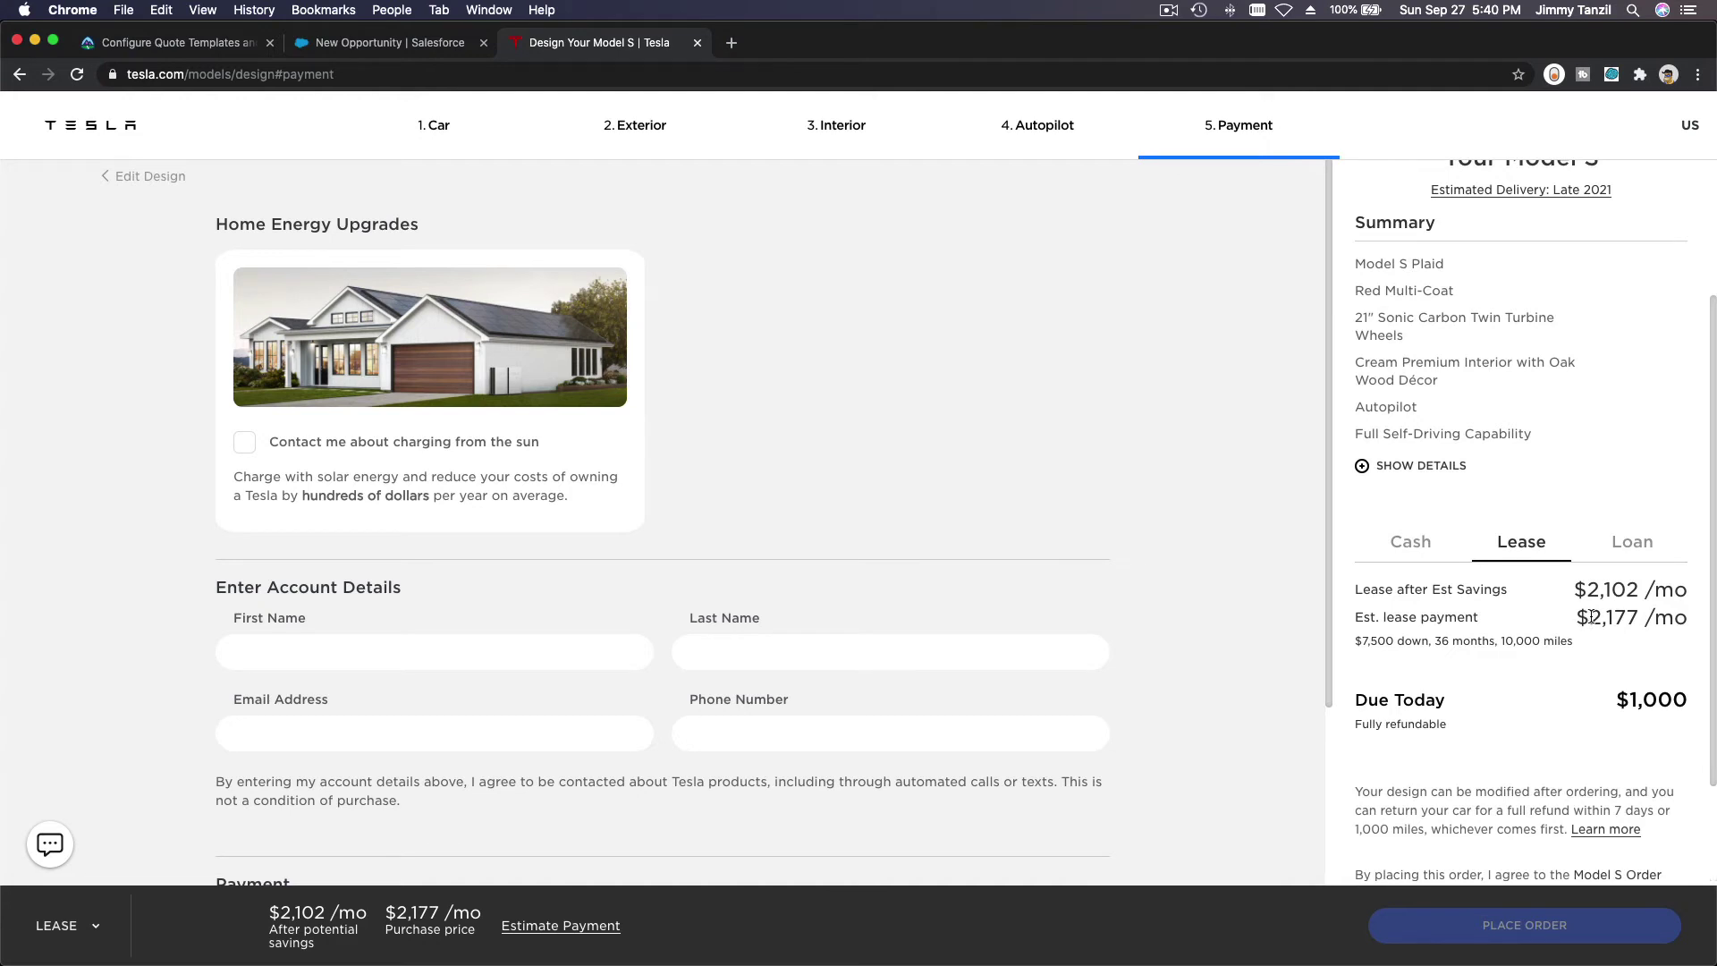
left_click_drag(1594, 616, 1632, 616)
key("super+c")
left_click(405, 42)
- Set Amount to 2,177, Close Date to October 1, 2020, and Stage to Proposal/Price Quote
key("super+v")
left_click(990, 396)
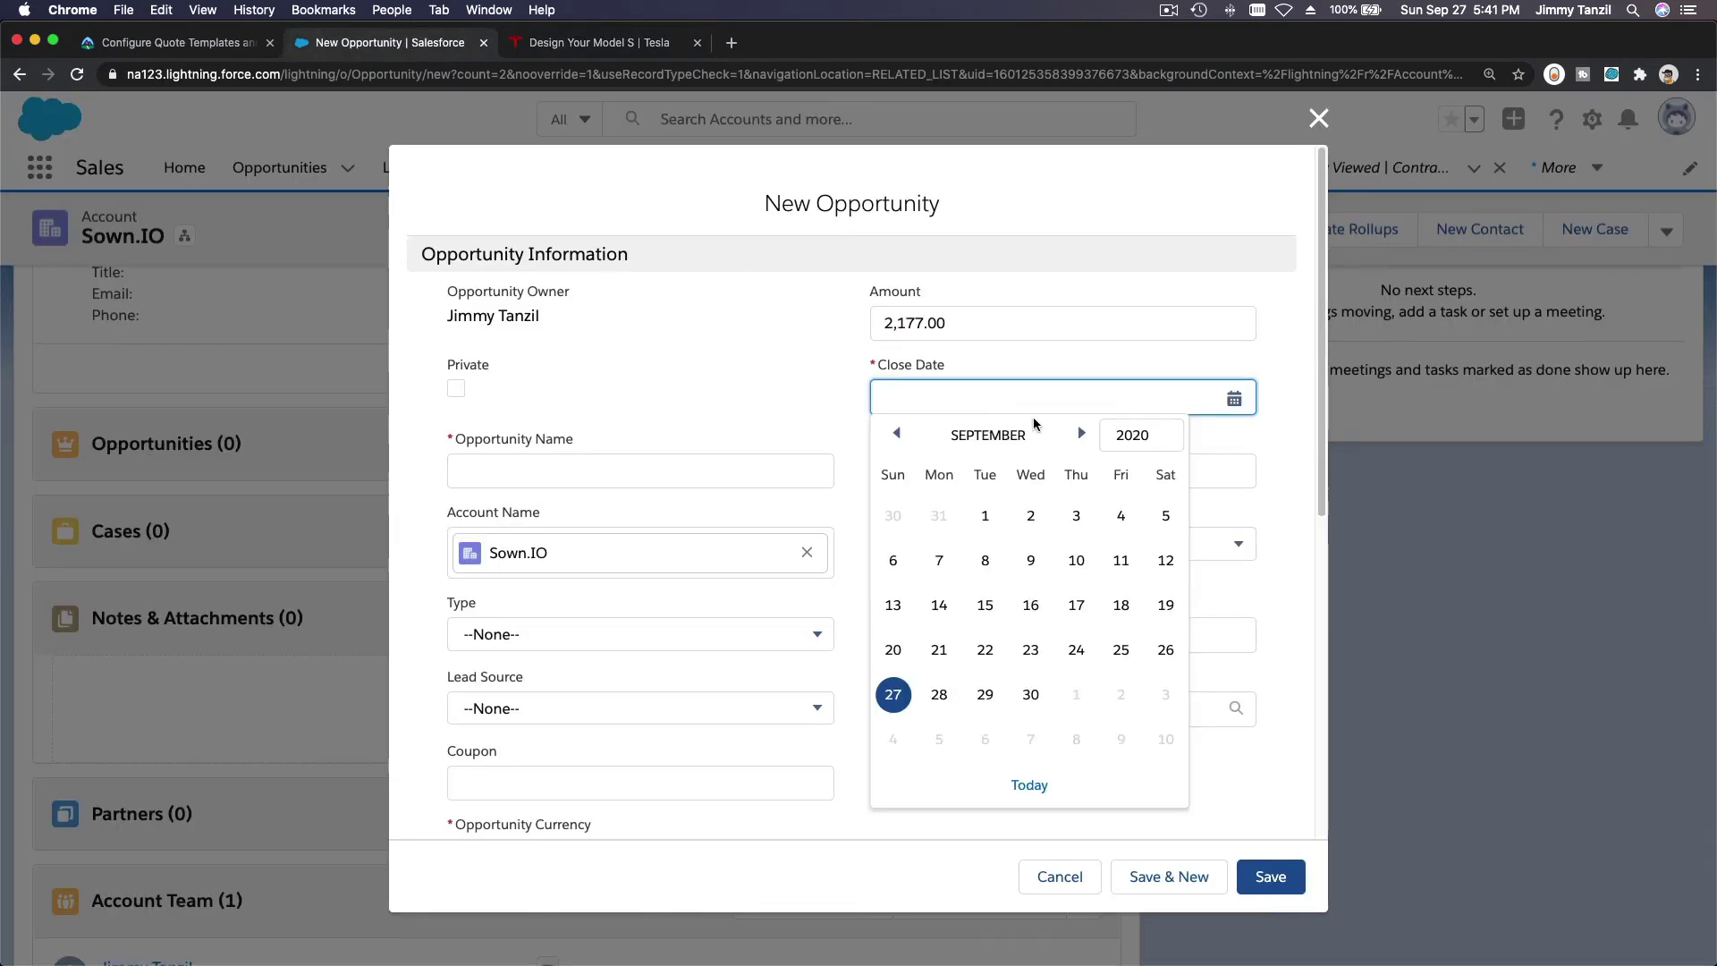
left_click(1082, 434)
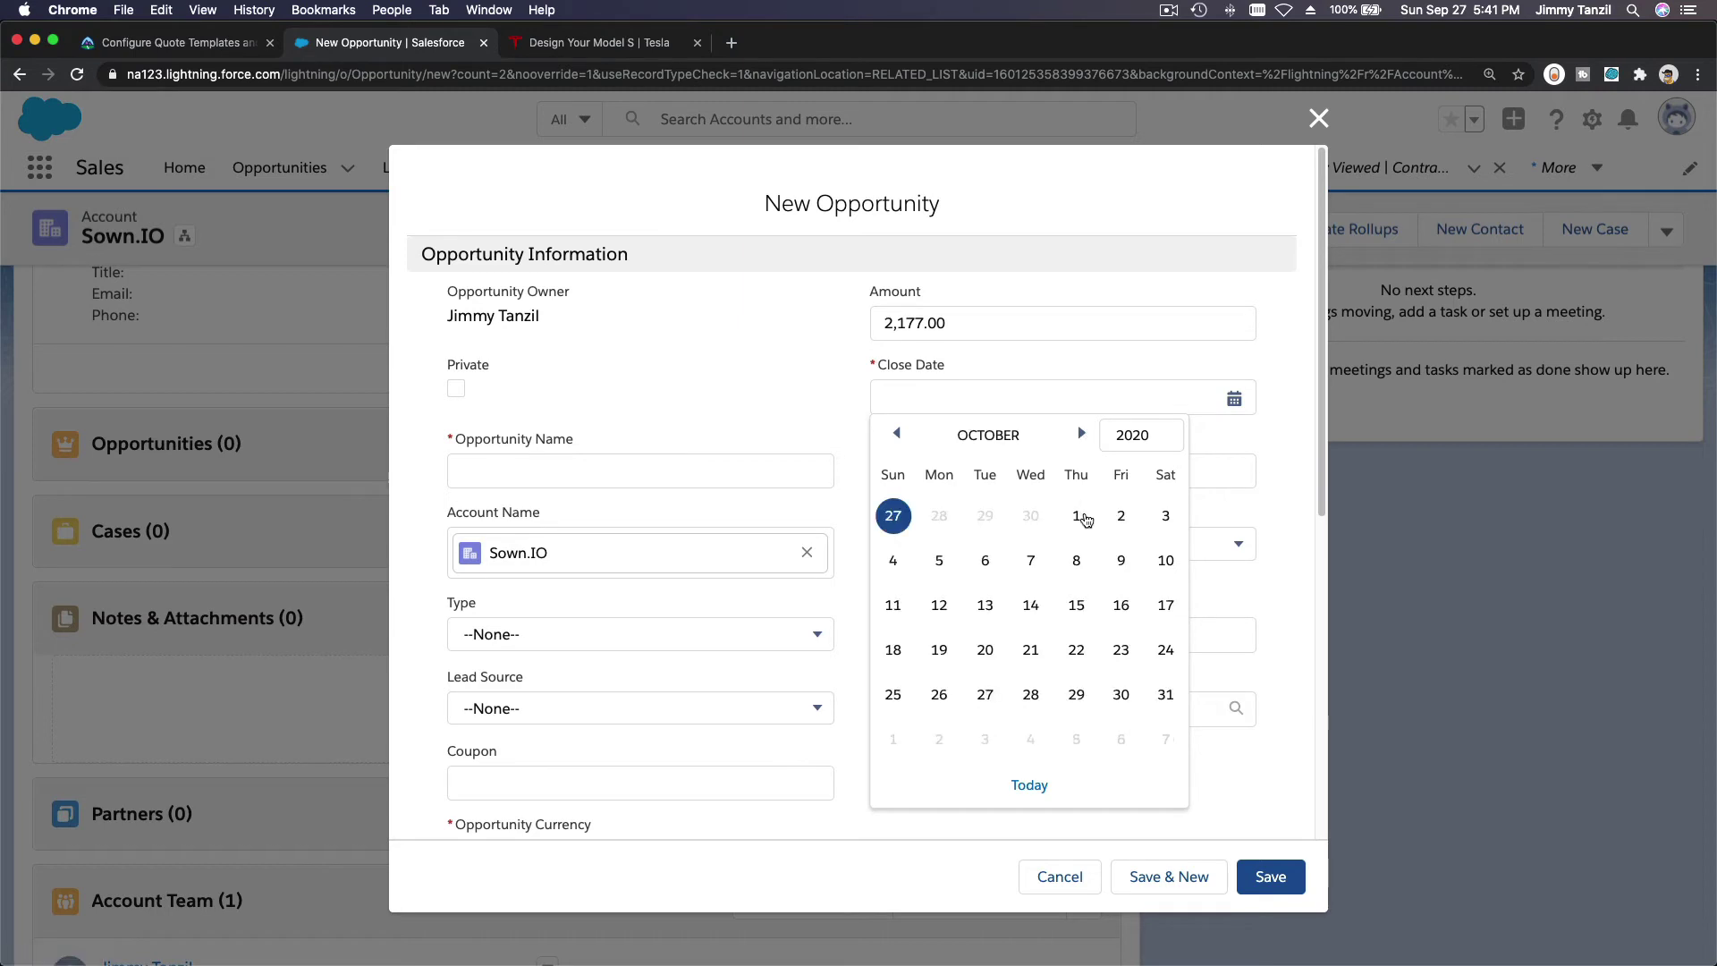
left_click(1082, 516)
left_click(956, 544)
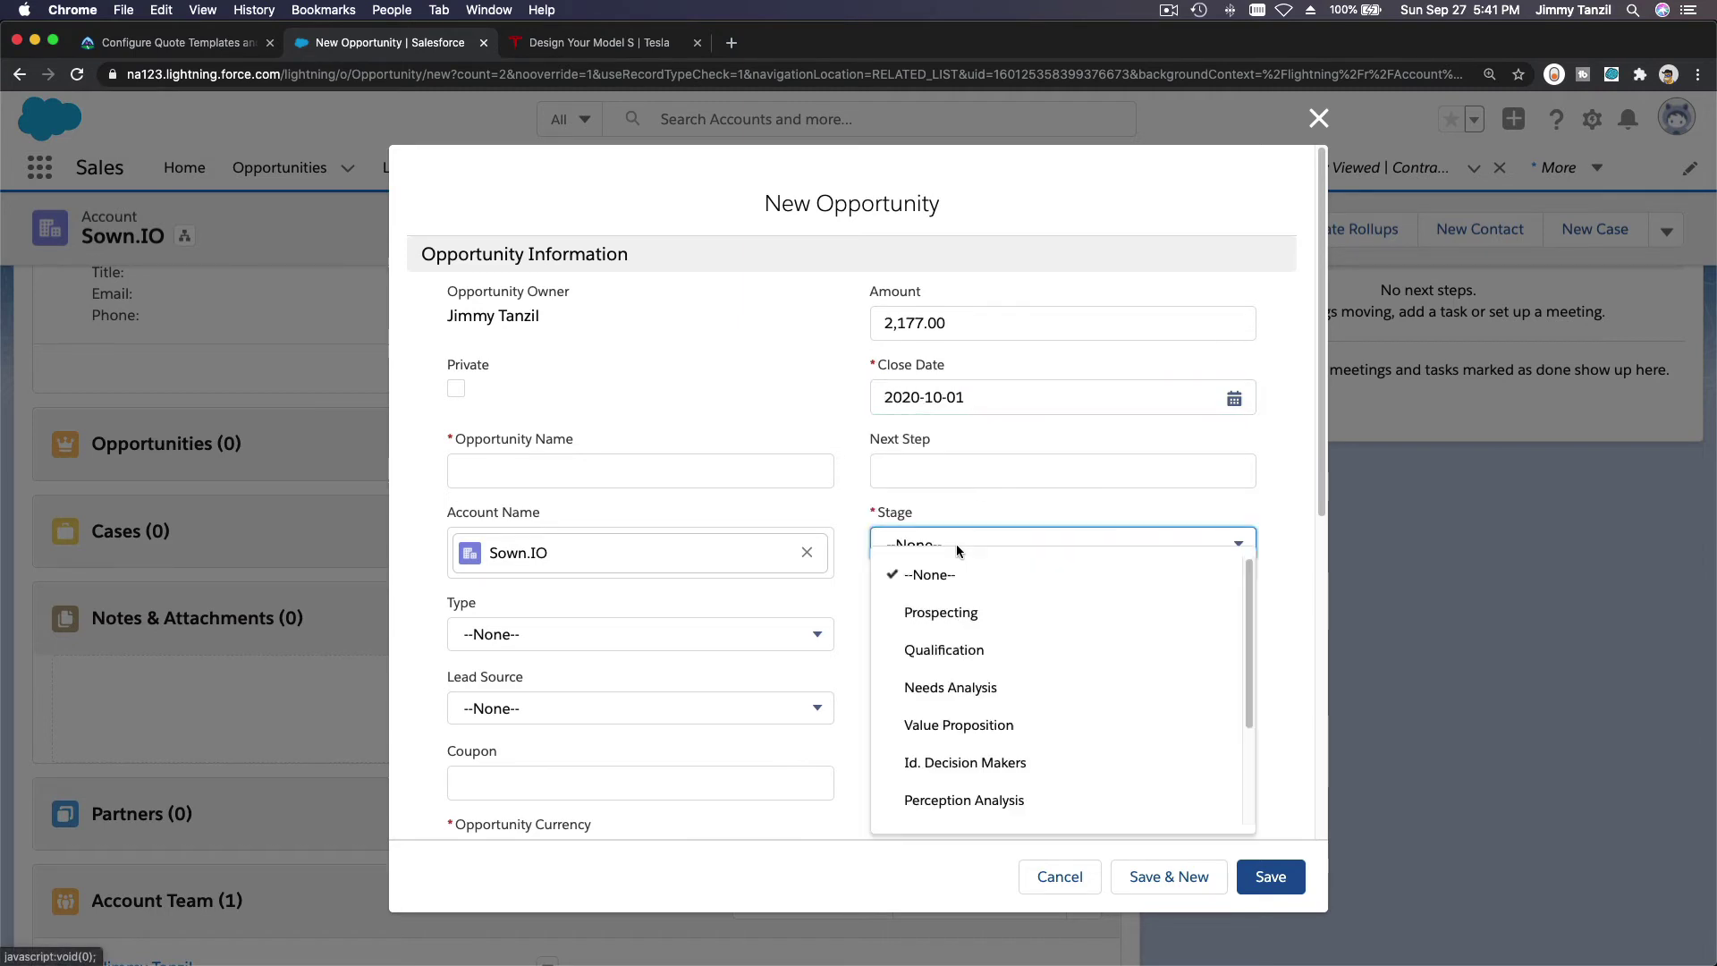
scroll(976, 624, "down", 3)
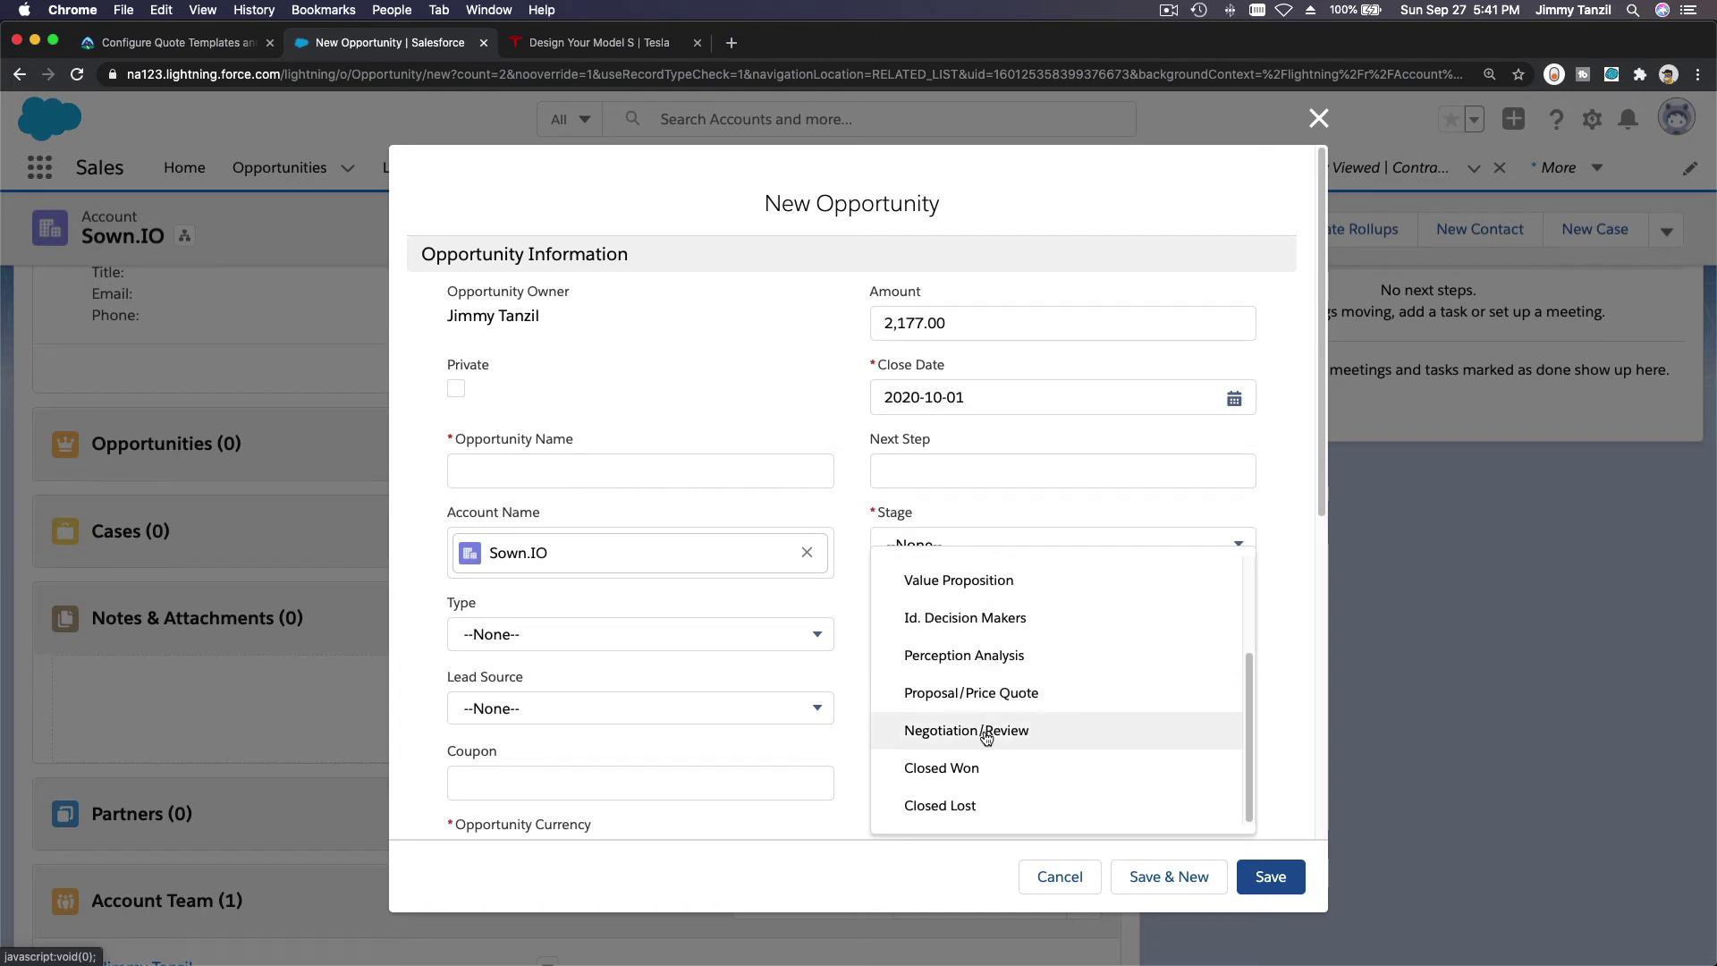
left_click(983, 692)
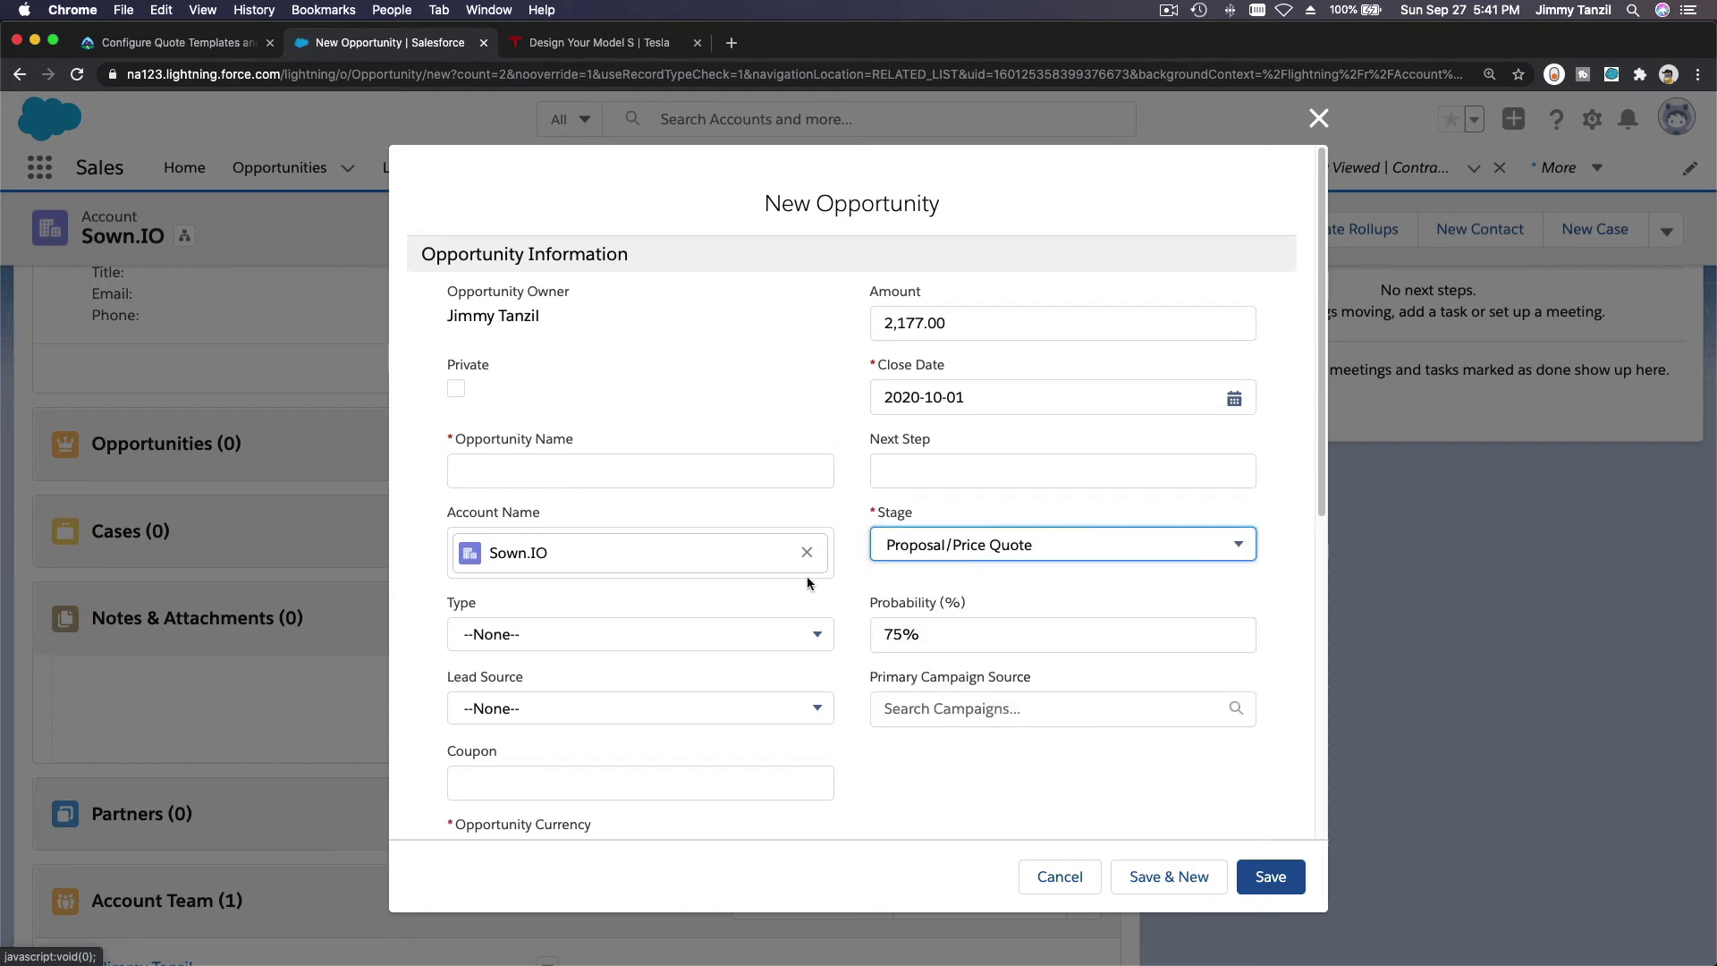
- Name the opportunity '2020 Tesla Model S - 36 Mo Lease'
left_click(647, 474)
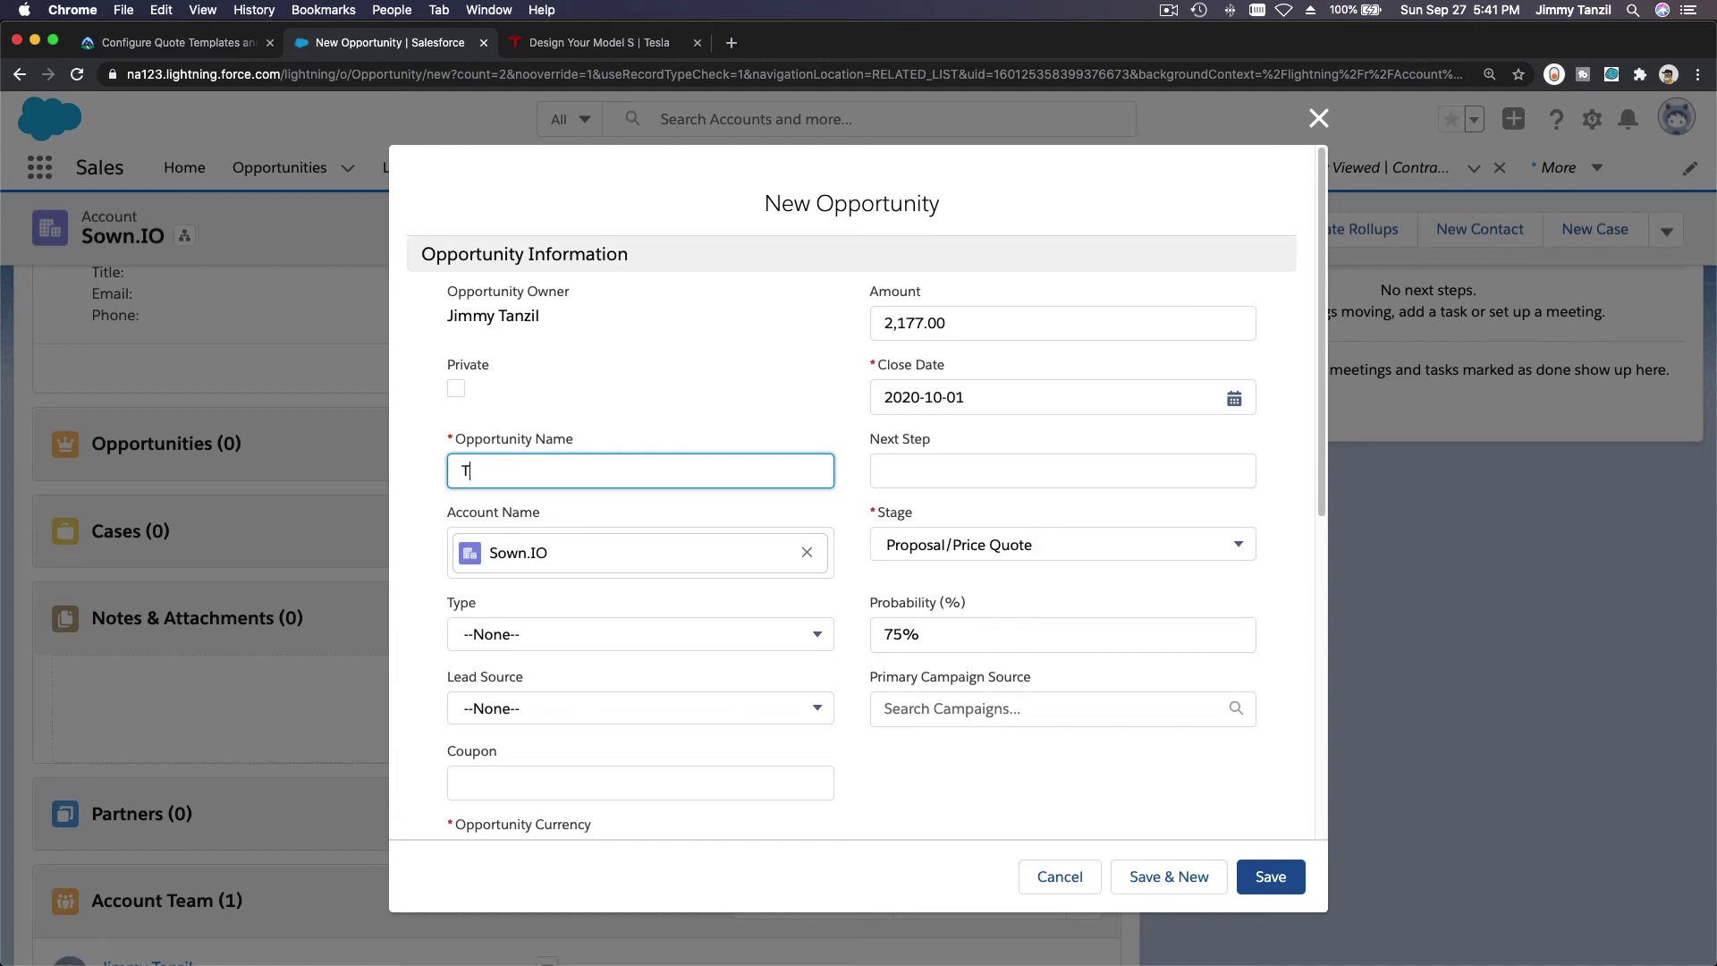
type("Twesl")
key("BackSpace")
key("BackSpace")
type("20-")
key("BackSpace")
key("BackSpace")
type("-20 Tesla Model")
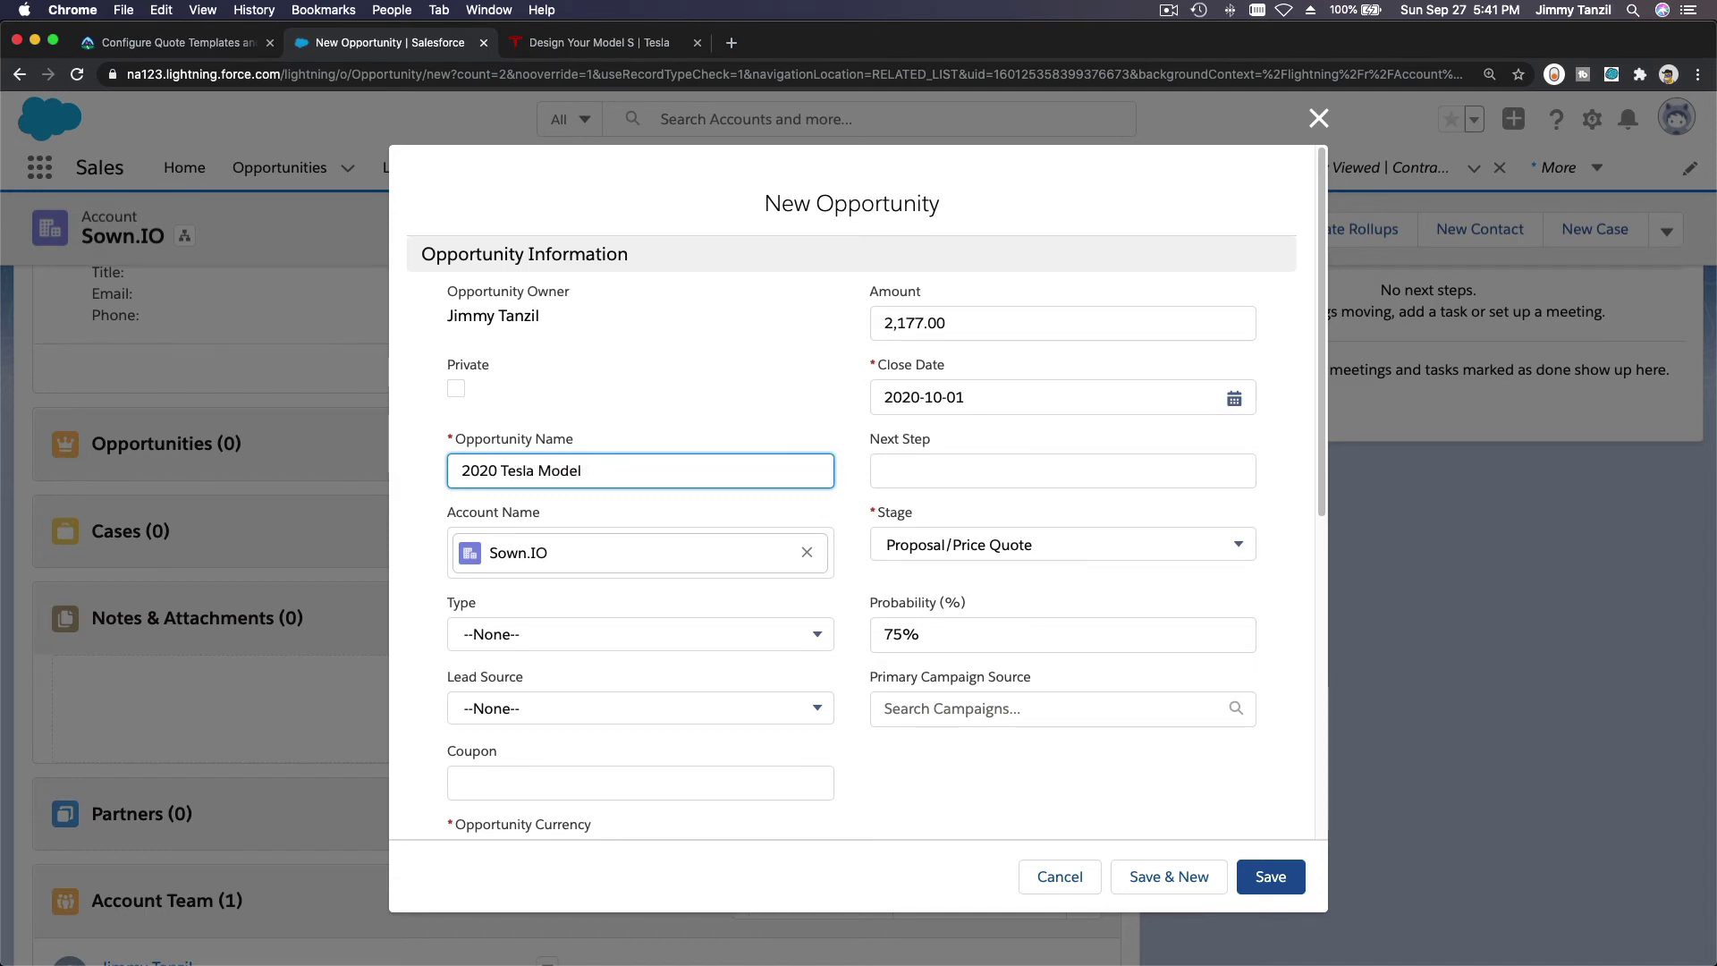
type(" @ - 36 Mo Lease")
- Link the Tesla, Inc contract to the opportunity and save it
scroll(668, 591, "down", 5)
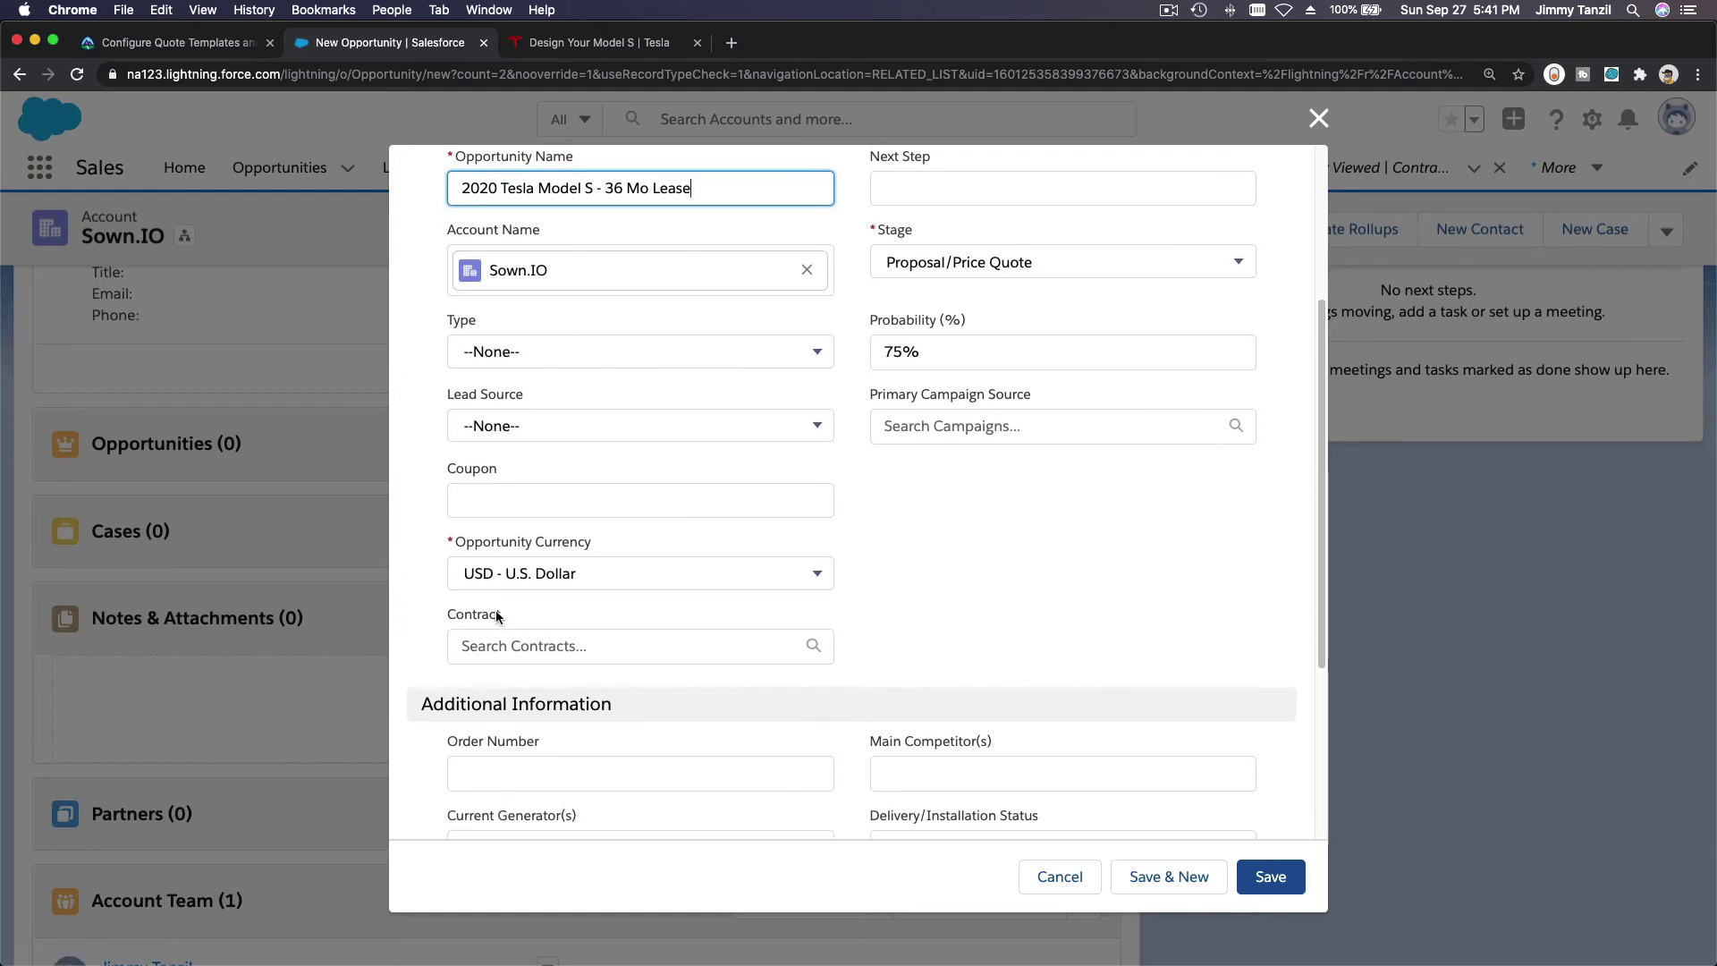
left_click(517, 642)
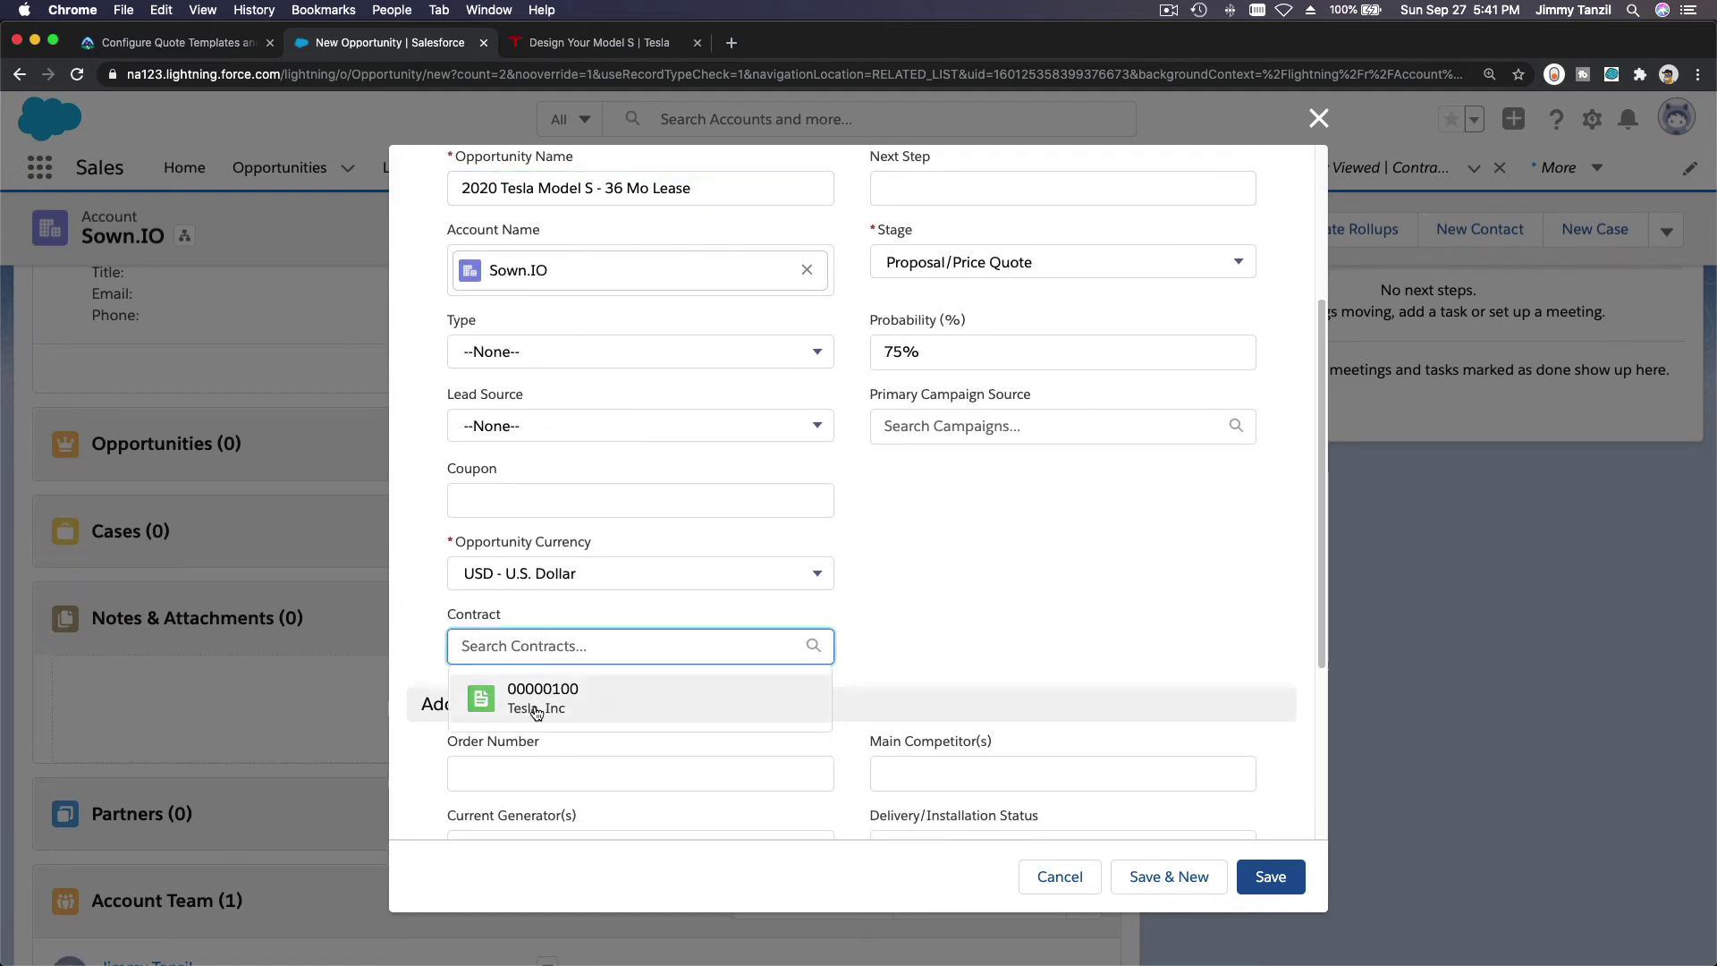
left_click(609, 706)
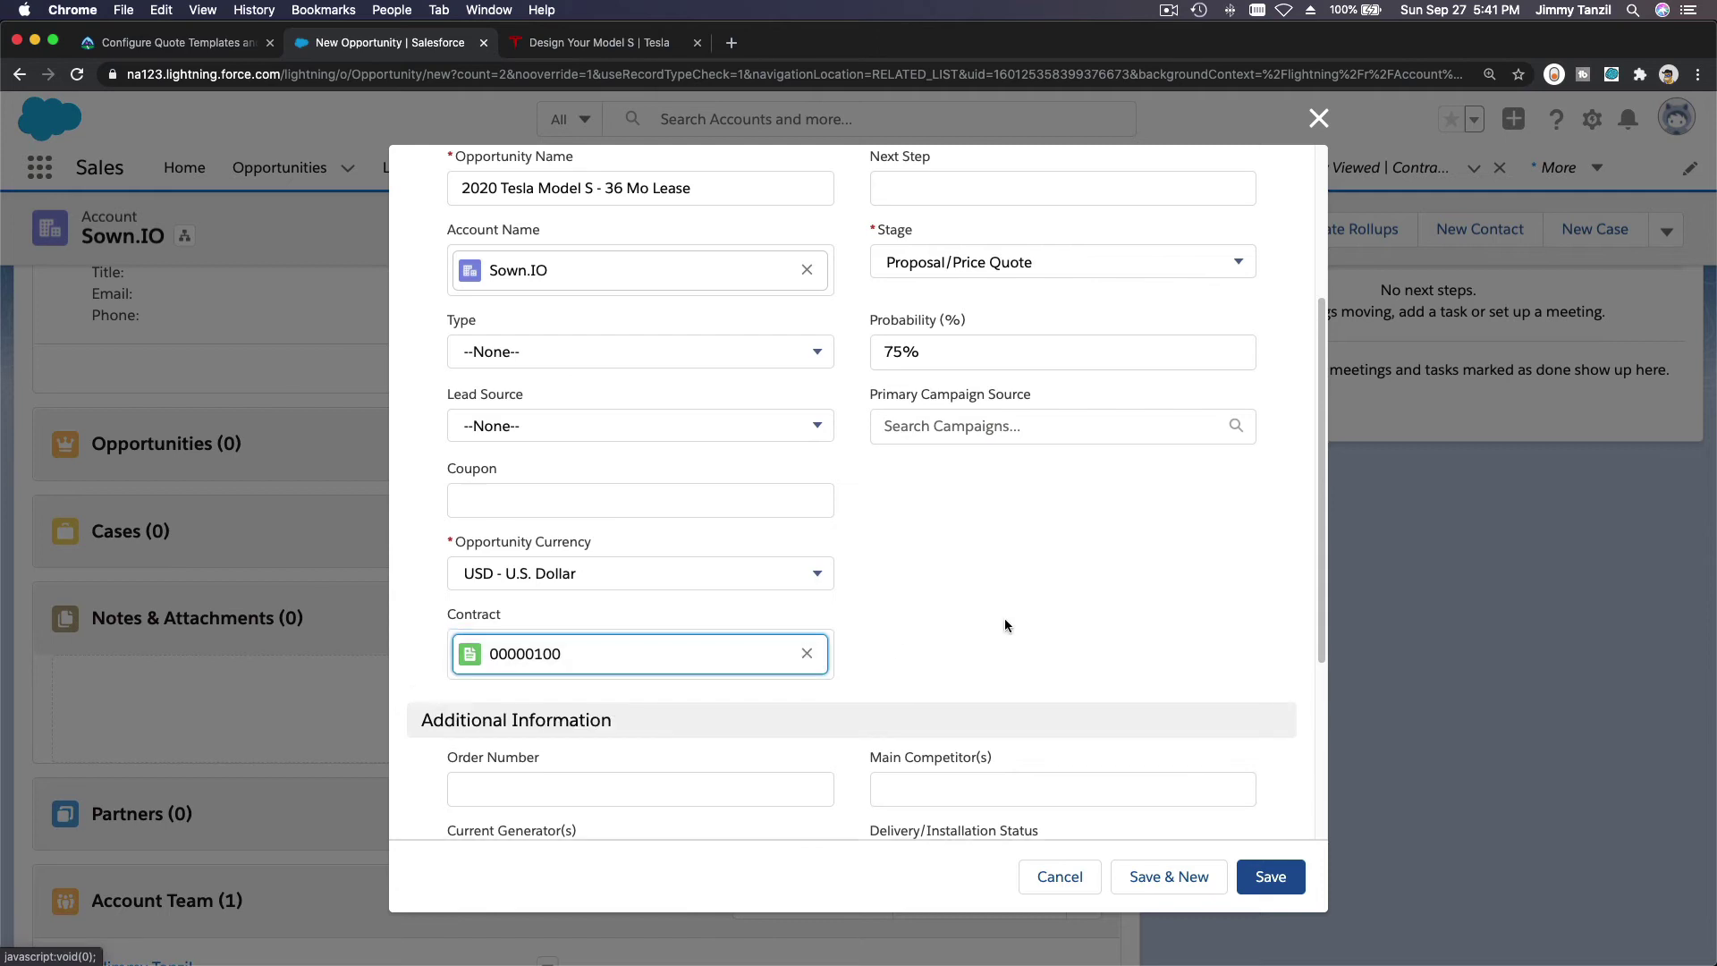
scroll(1005, 625, "down", 3)
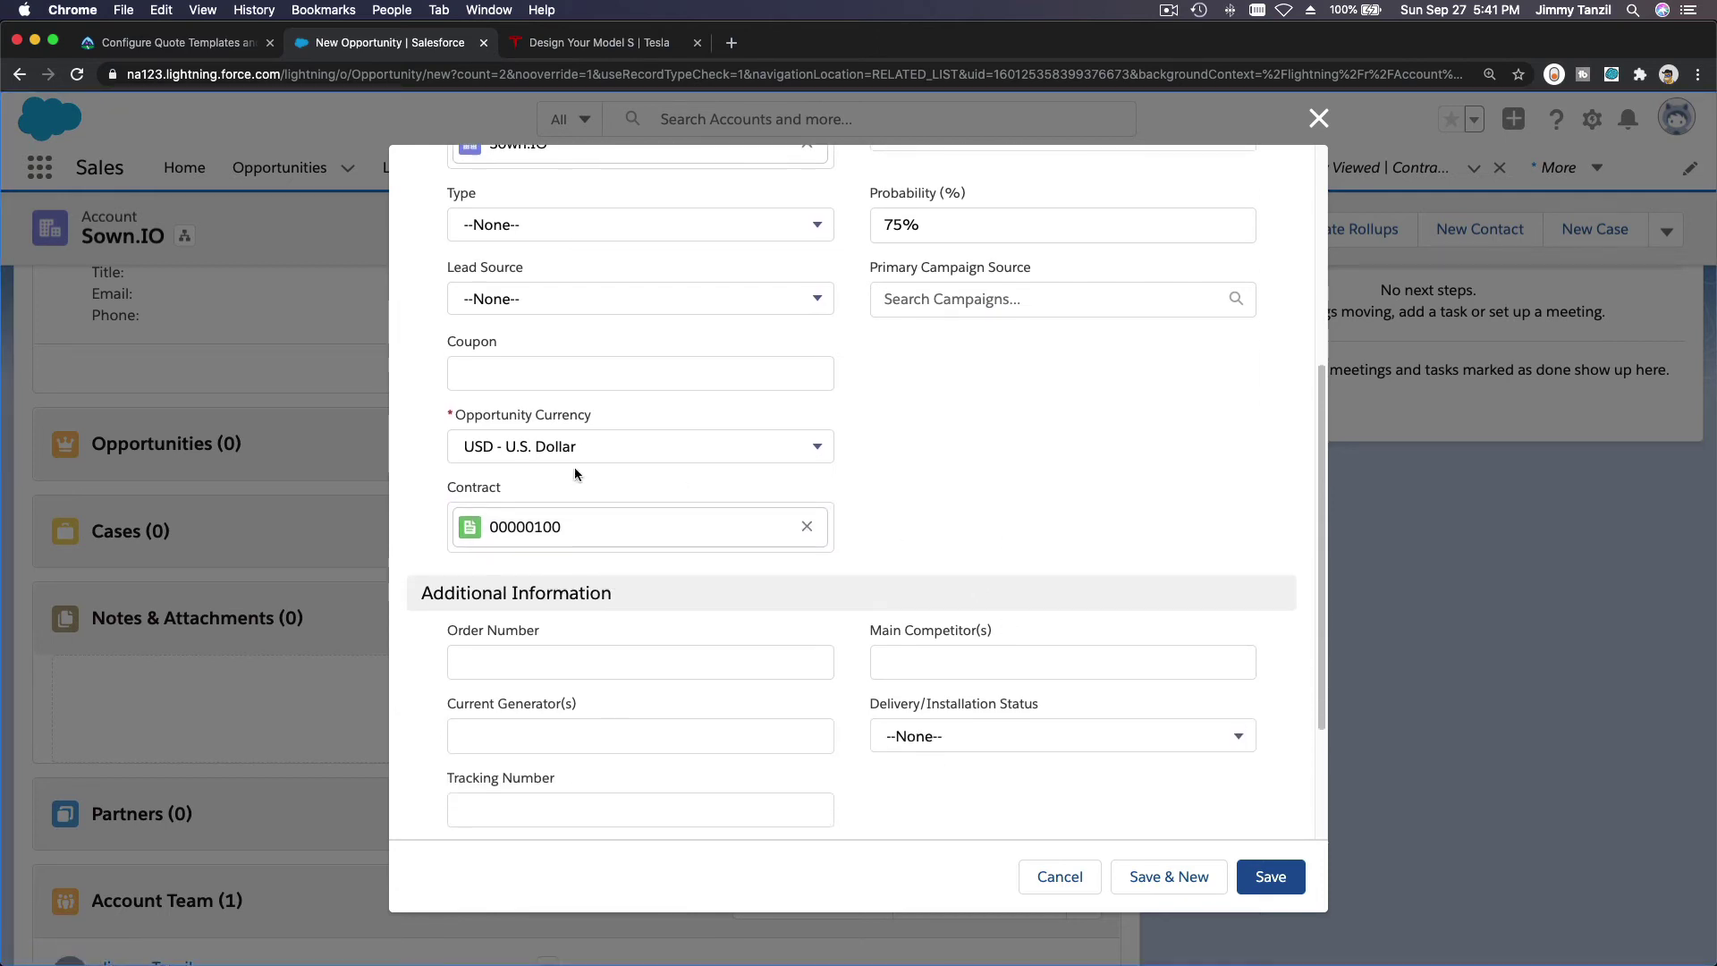
scroll(833, 545, "up", 5)
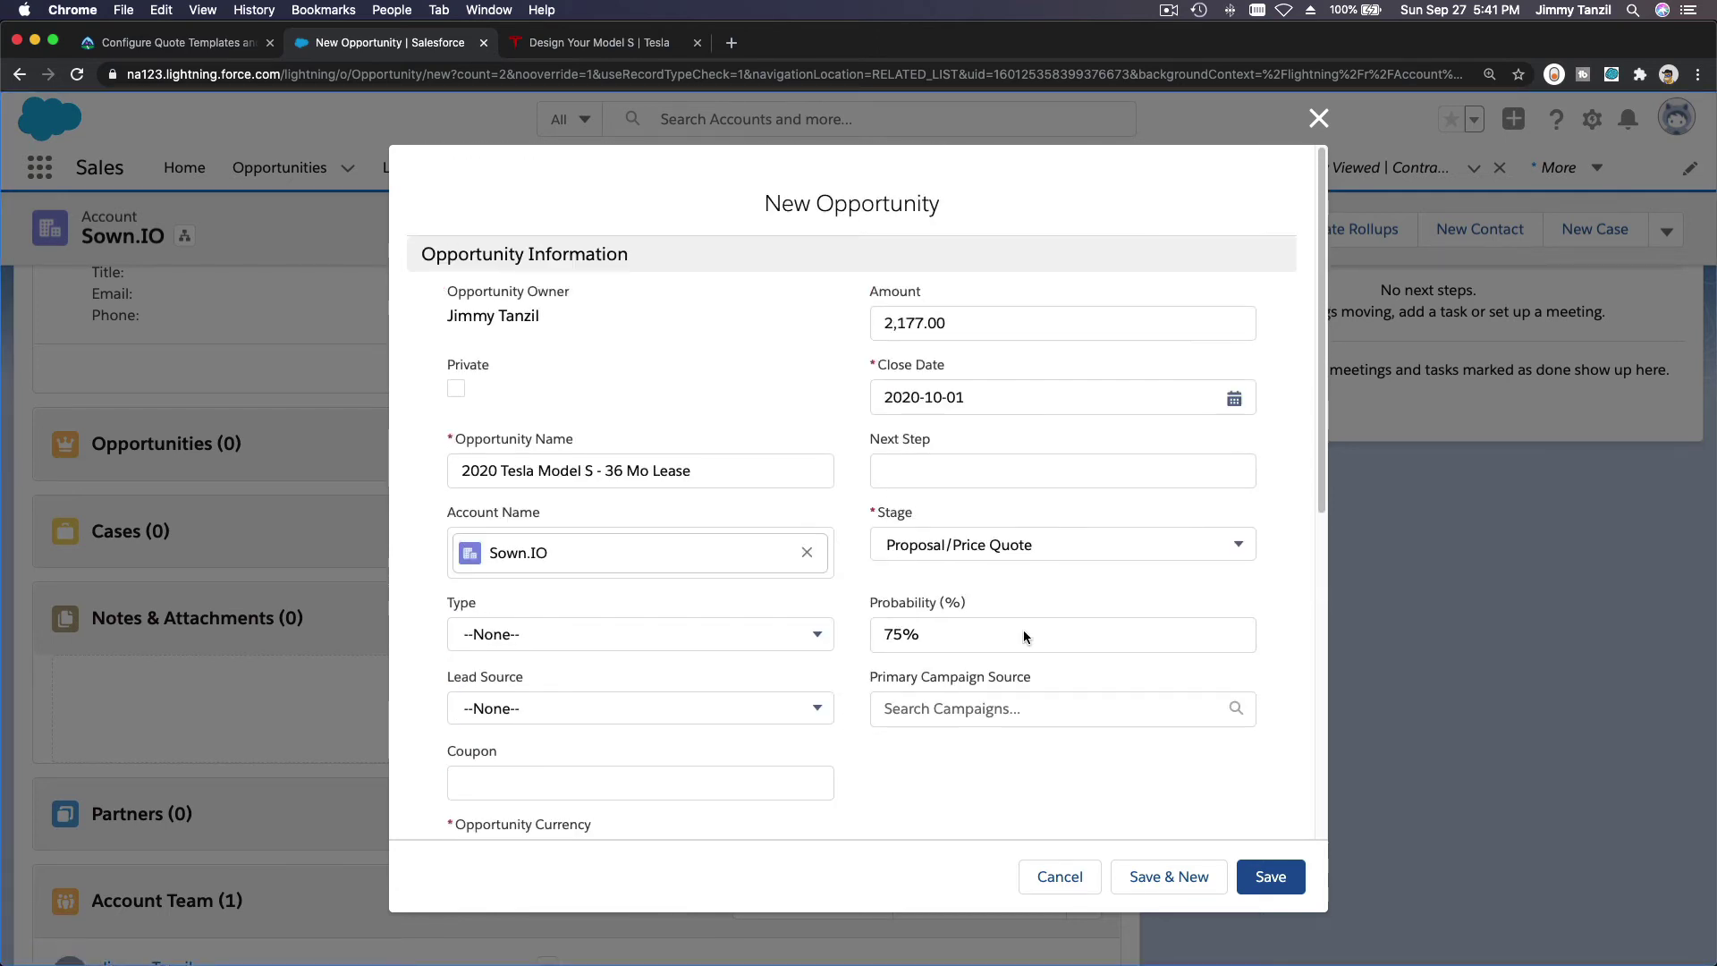
scroll(500, 555, "down", 5)
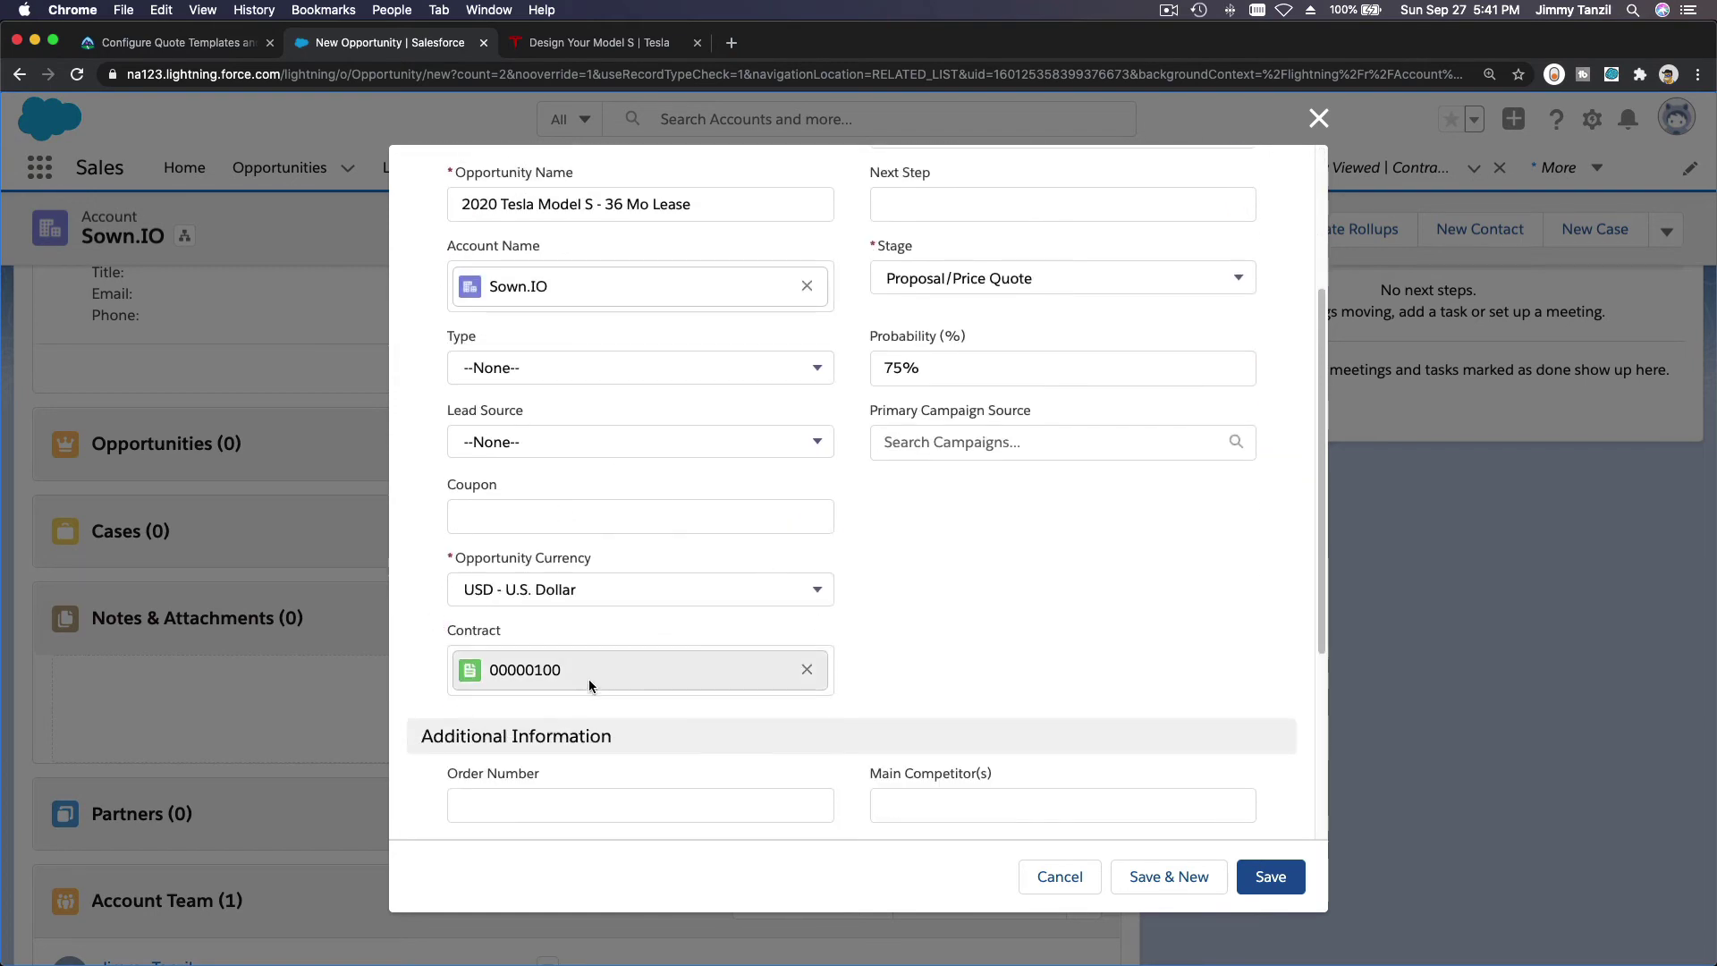
left_click(1276, 881)
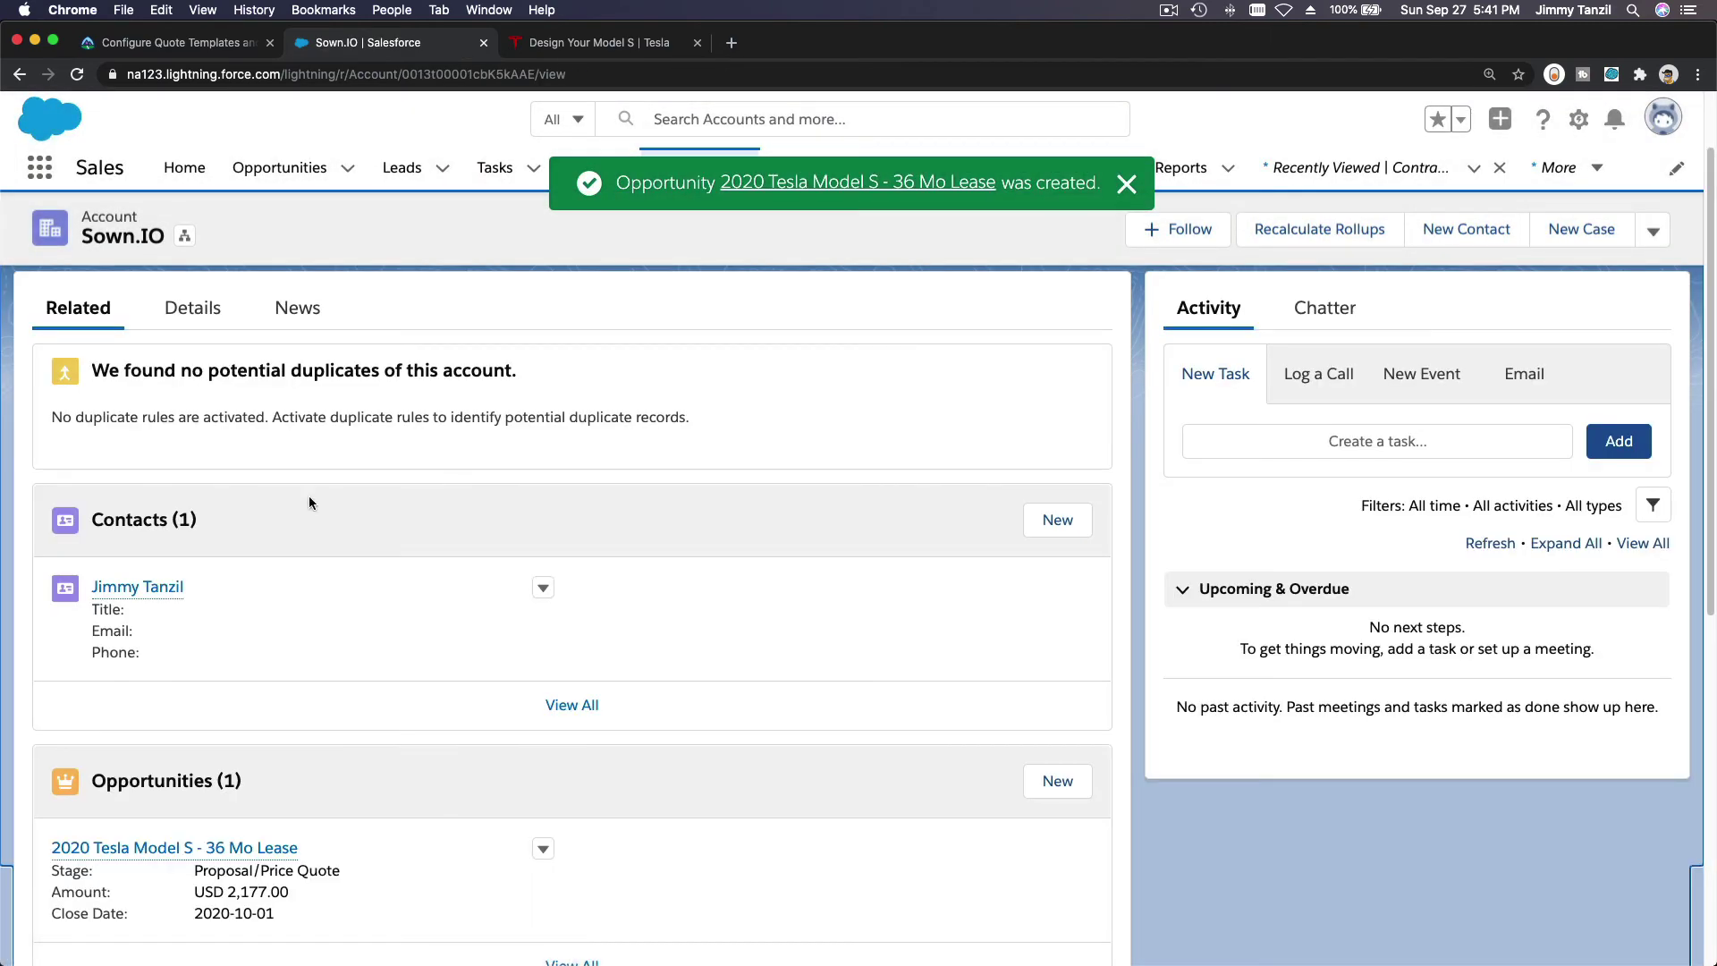
- Open the 2020 Tesla Model S - 36 Mo Lease opportunity from the account's Opportunities list
scroll(661, 552, "down", 1)
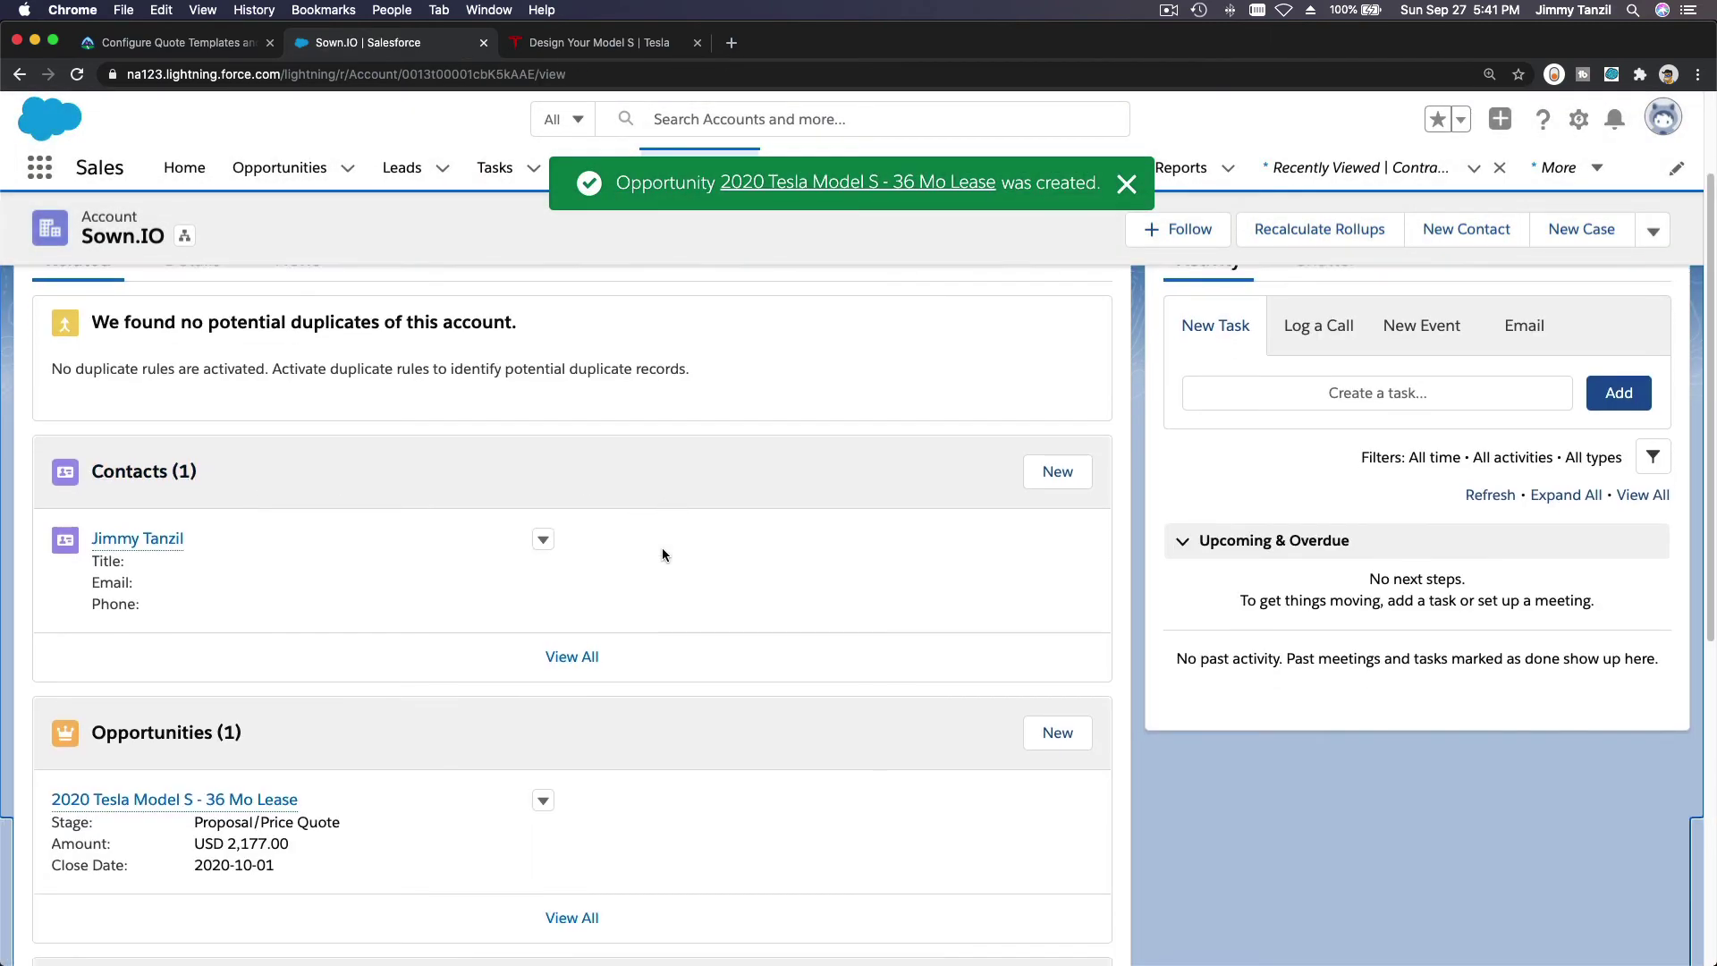
scroll(661, 554, "down", 2)
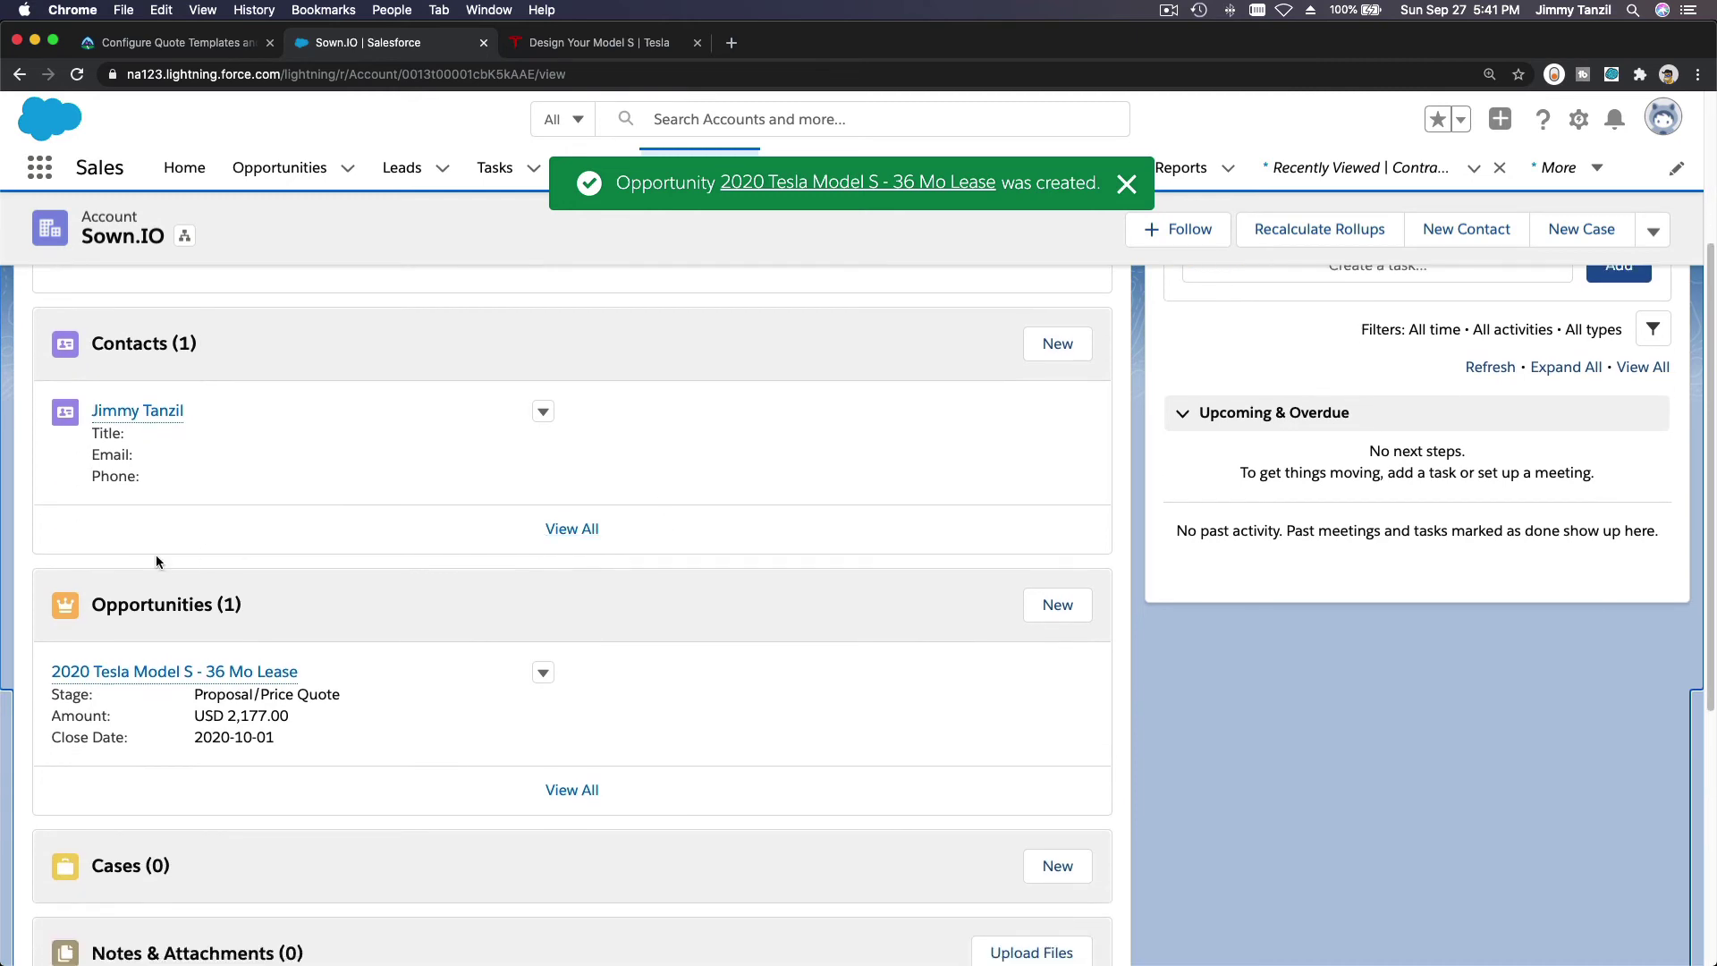
left_click(147, 670)
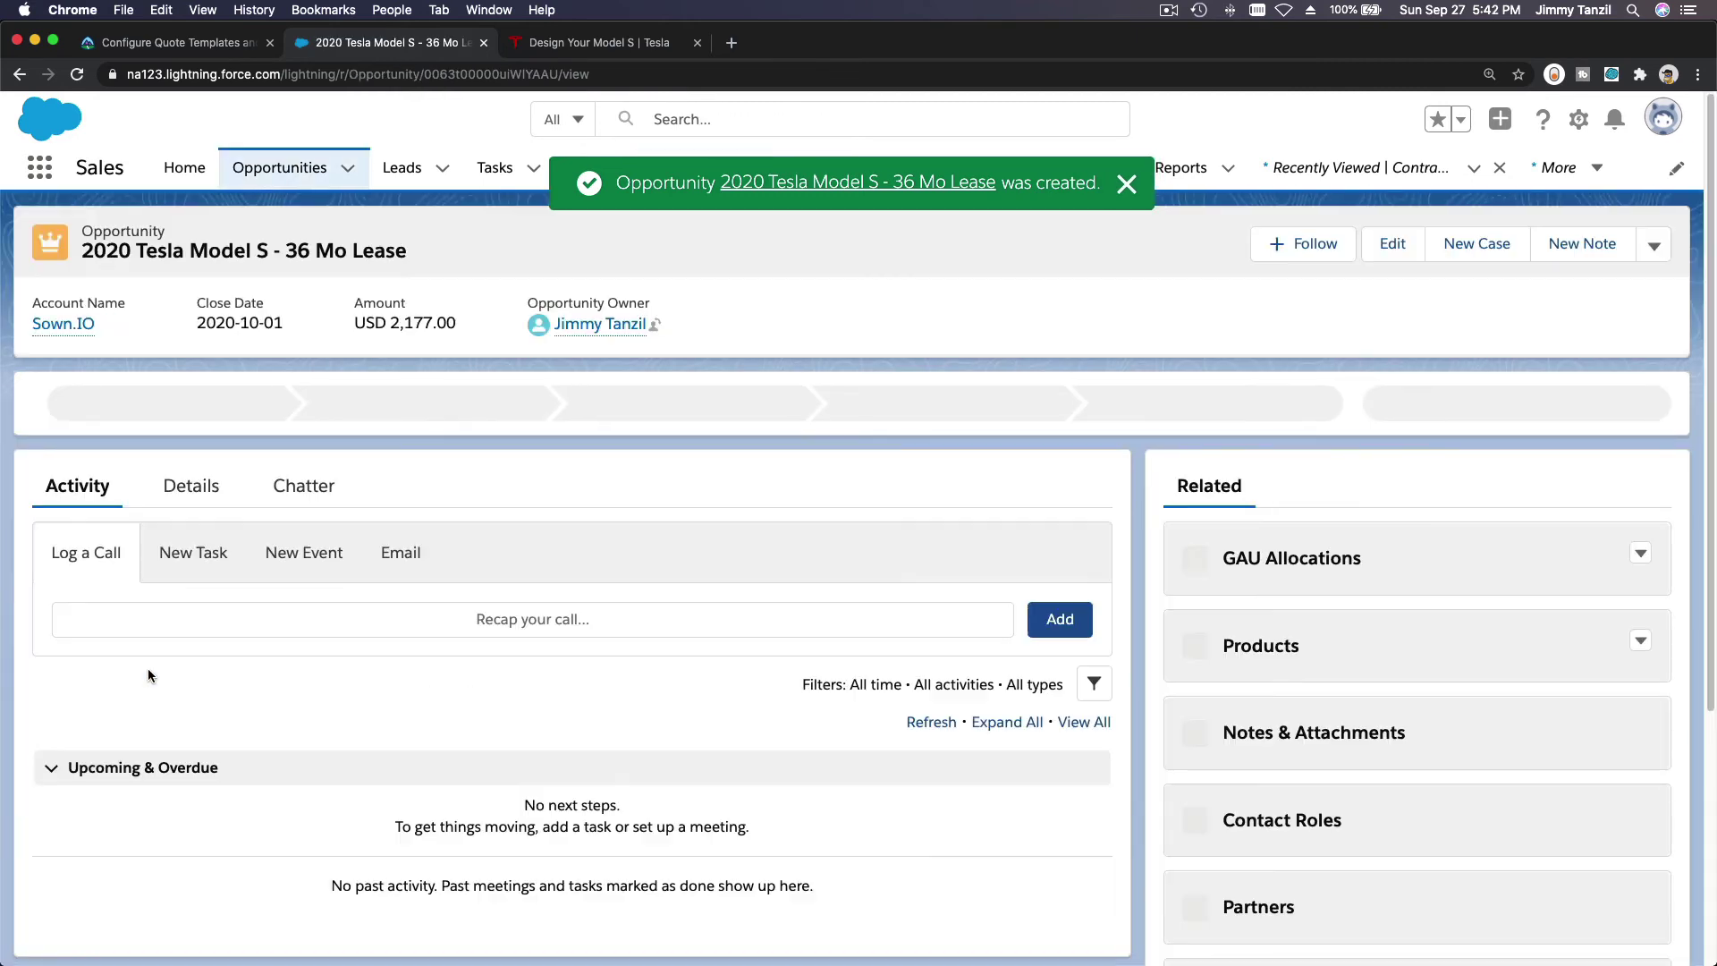
- Show the opportunity's Details, with 75% probability and linked contract 00000100
scroll(674, 529, "down", 2)
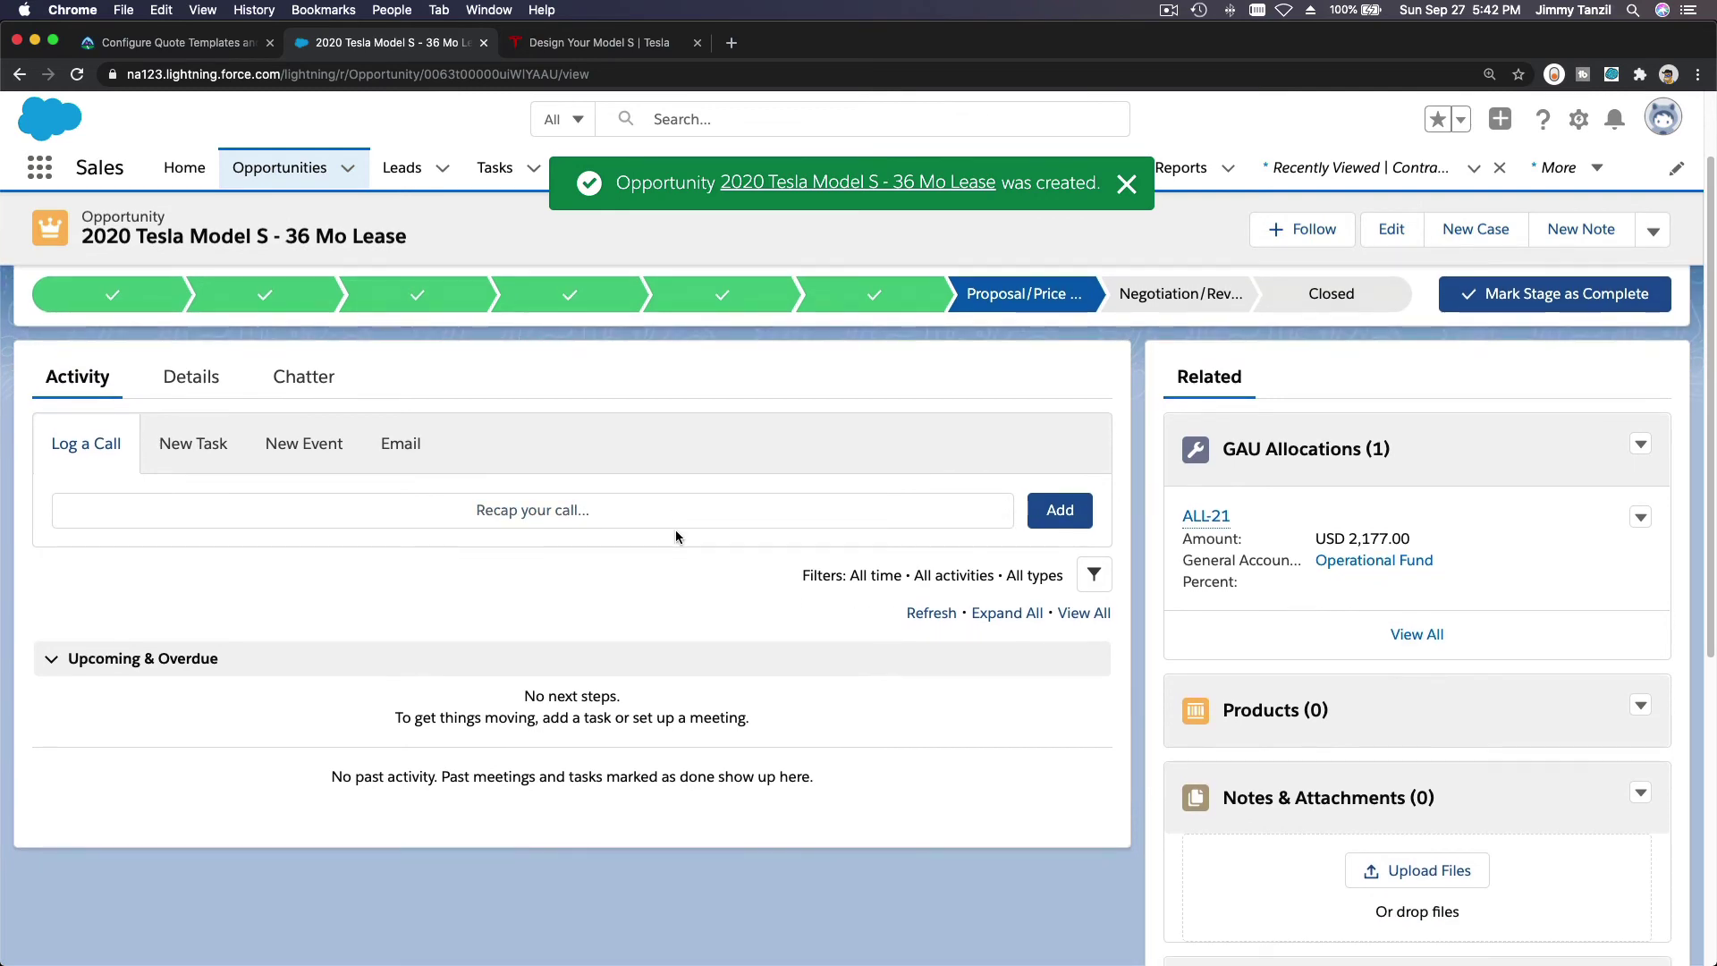
scroll(803, 599, "down", 10)
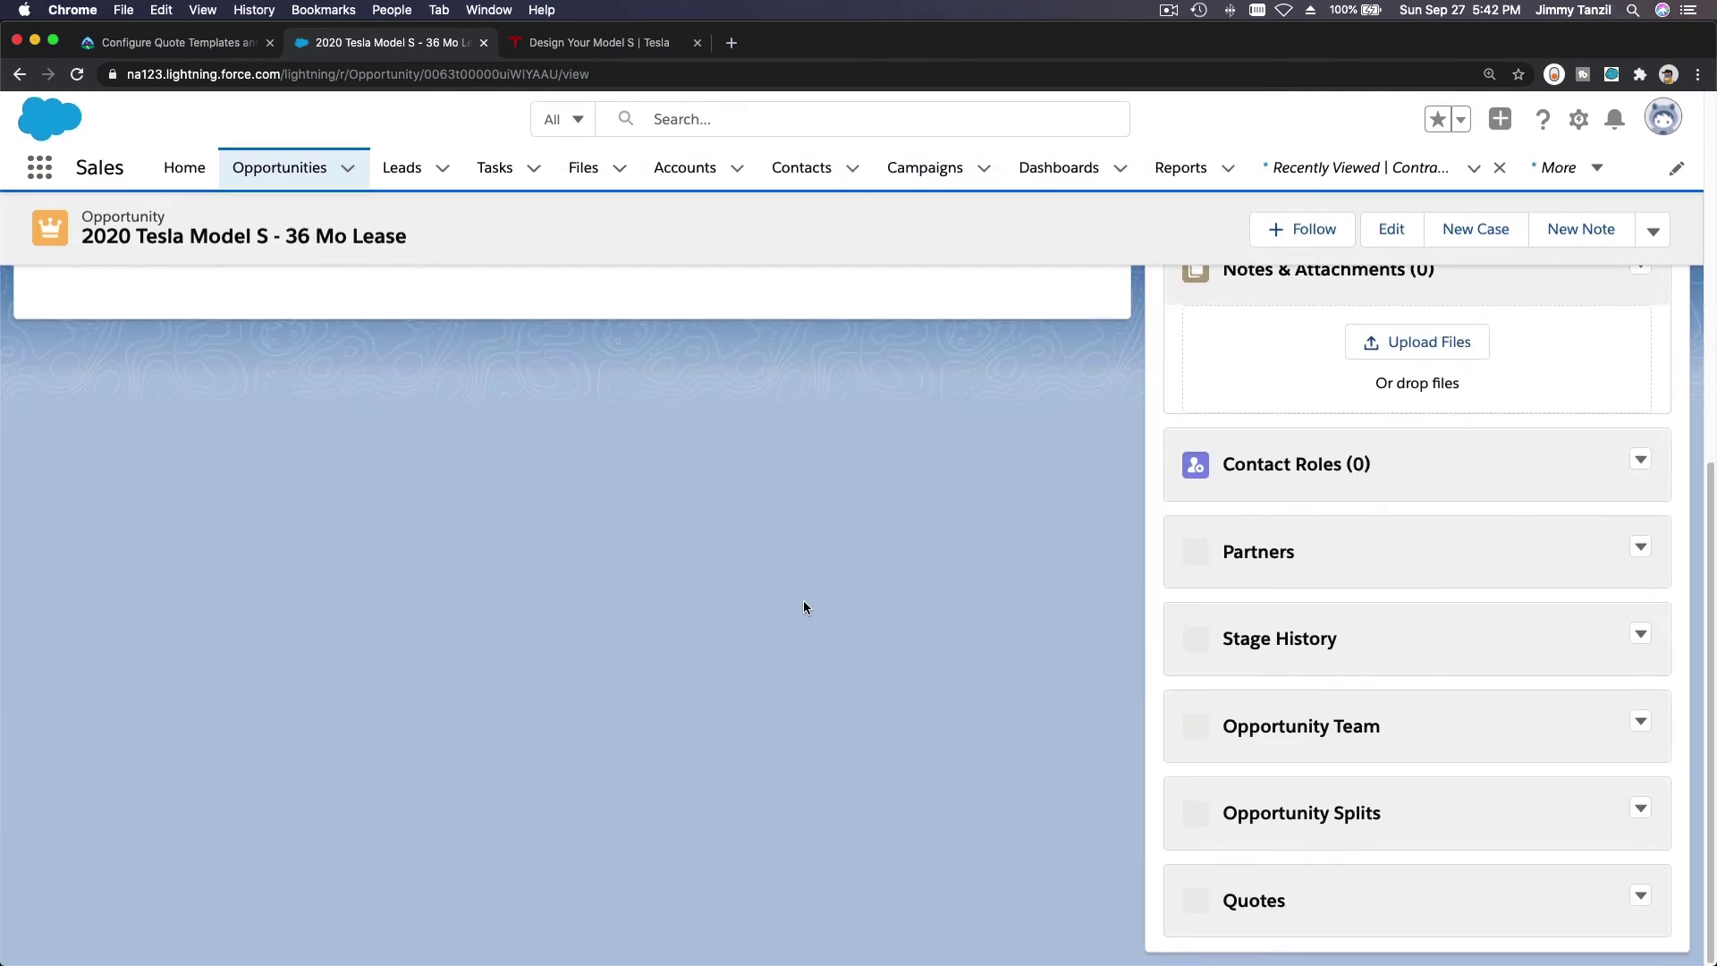
scroll(900, 635, "down", 6)
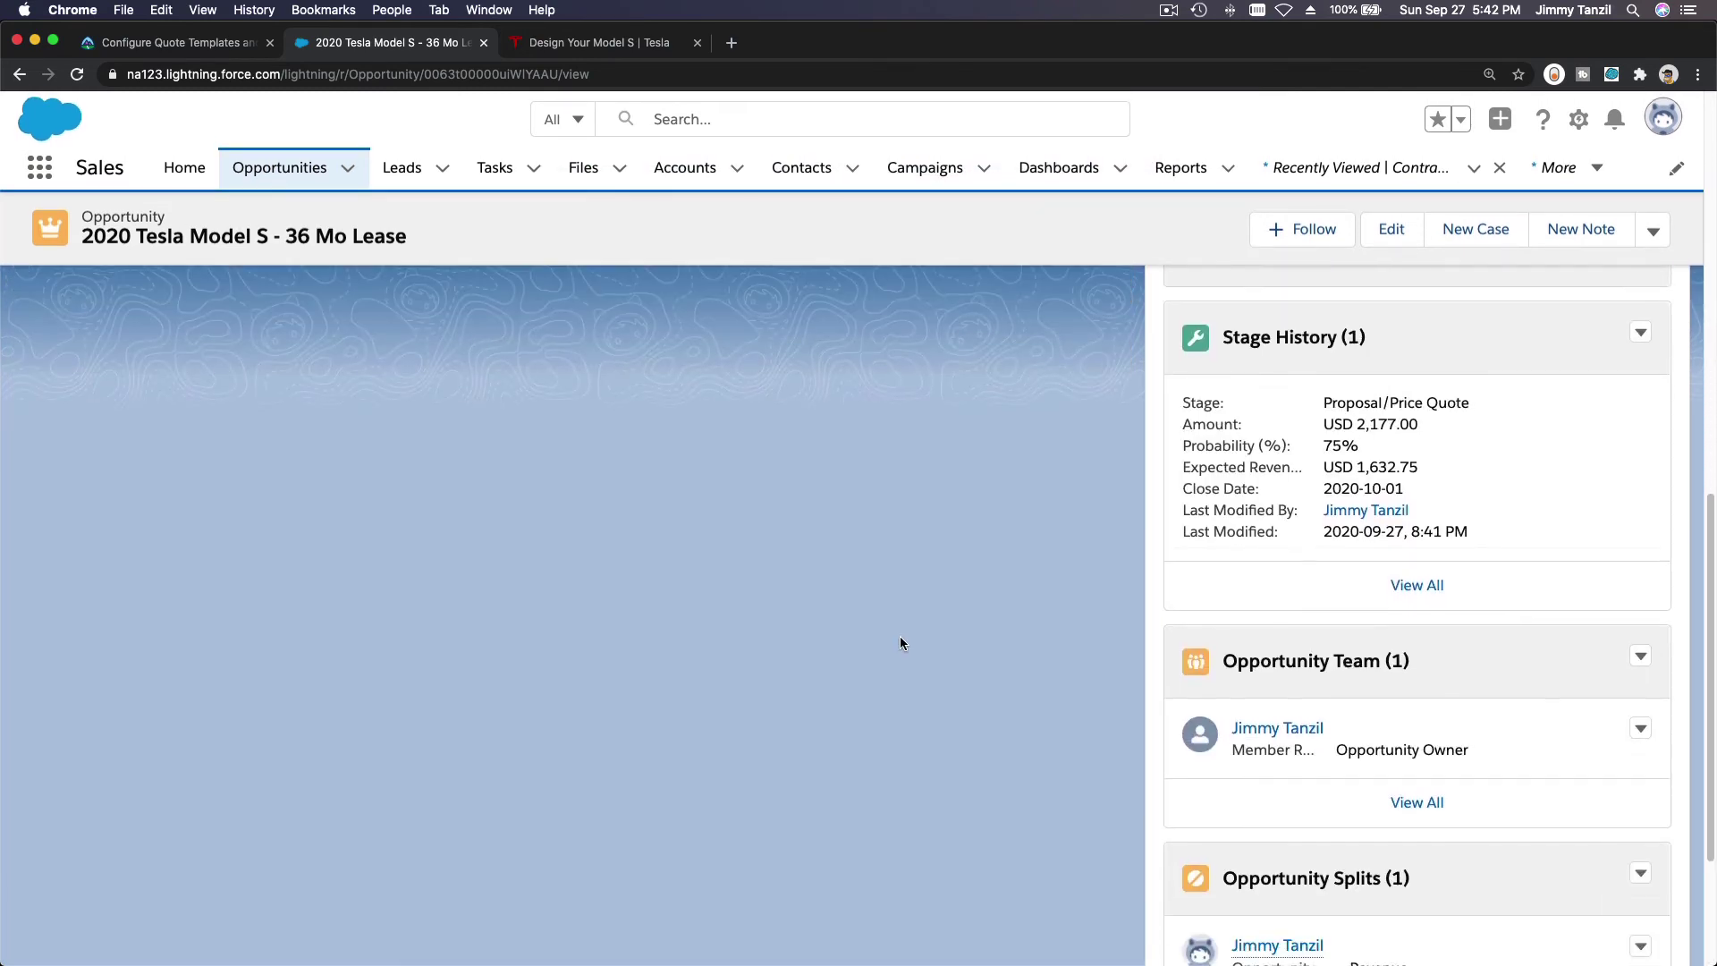
scroll(899, 635, "down", 4)
scroll(899, 635, "up", 15)
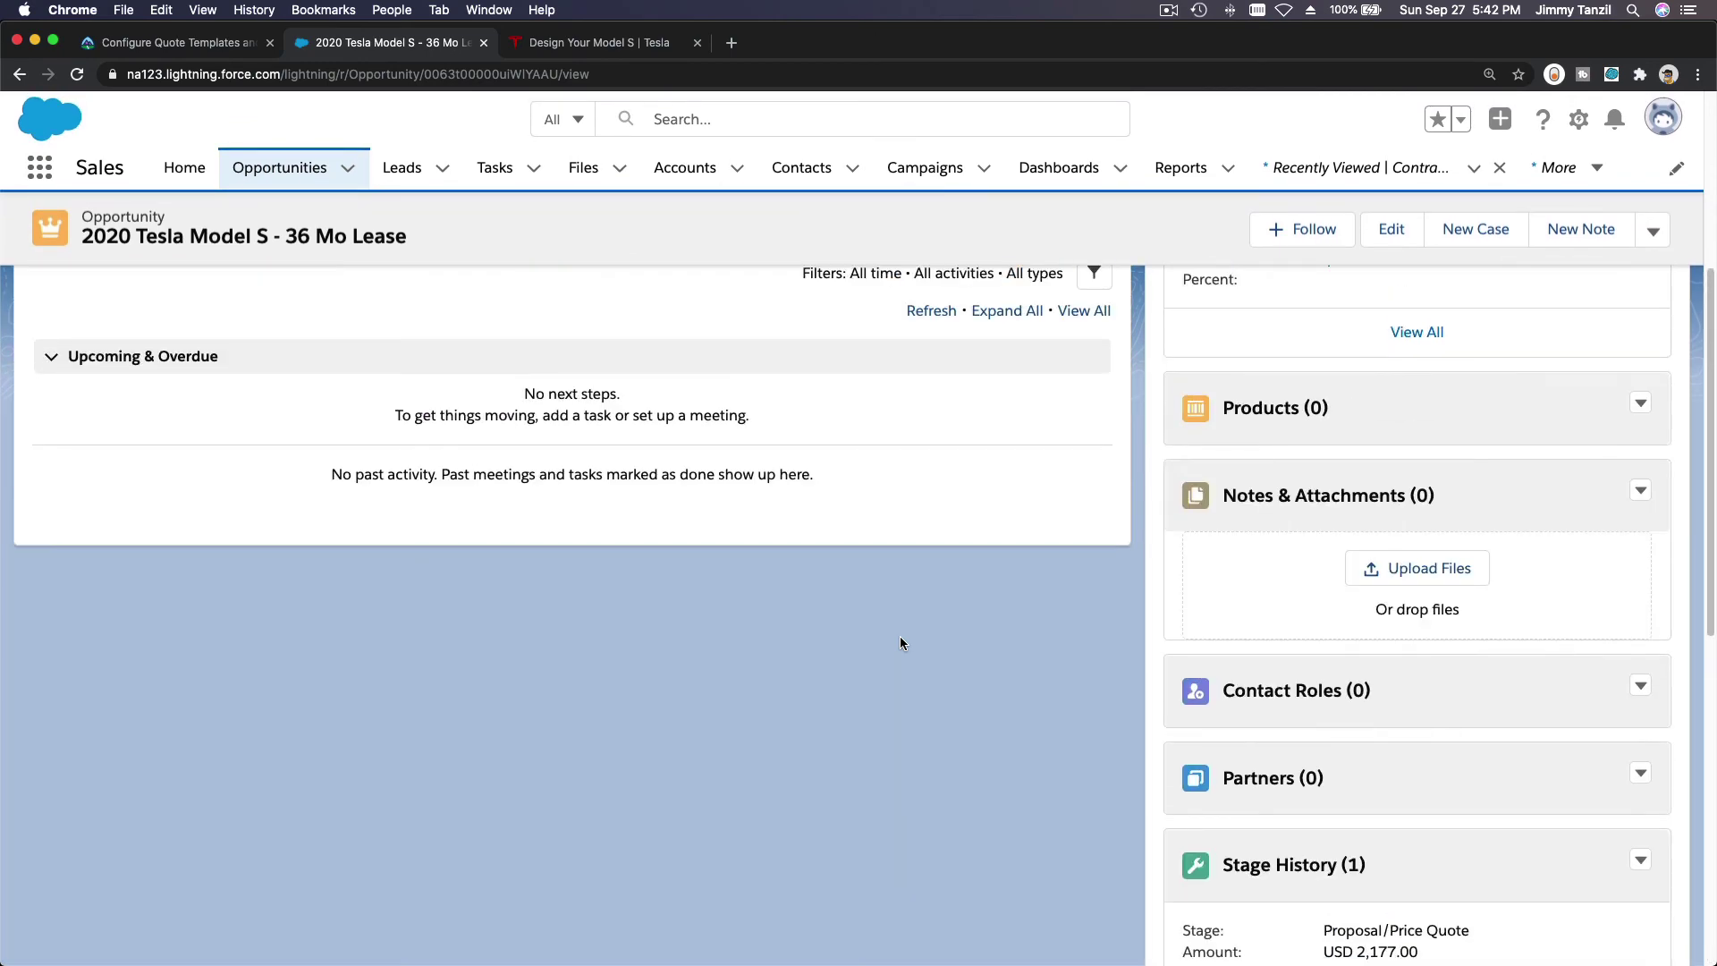
scroll(900, 636, "up", 7)
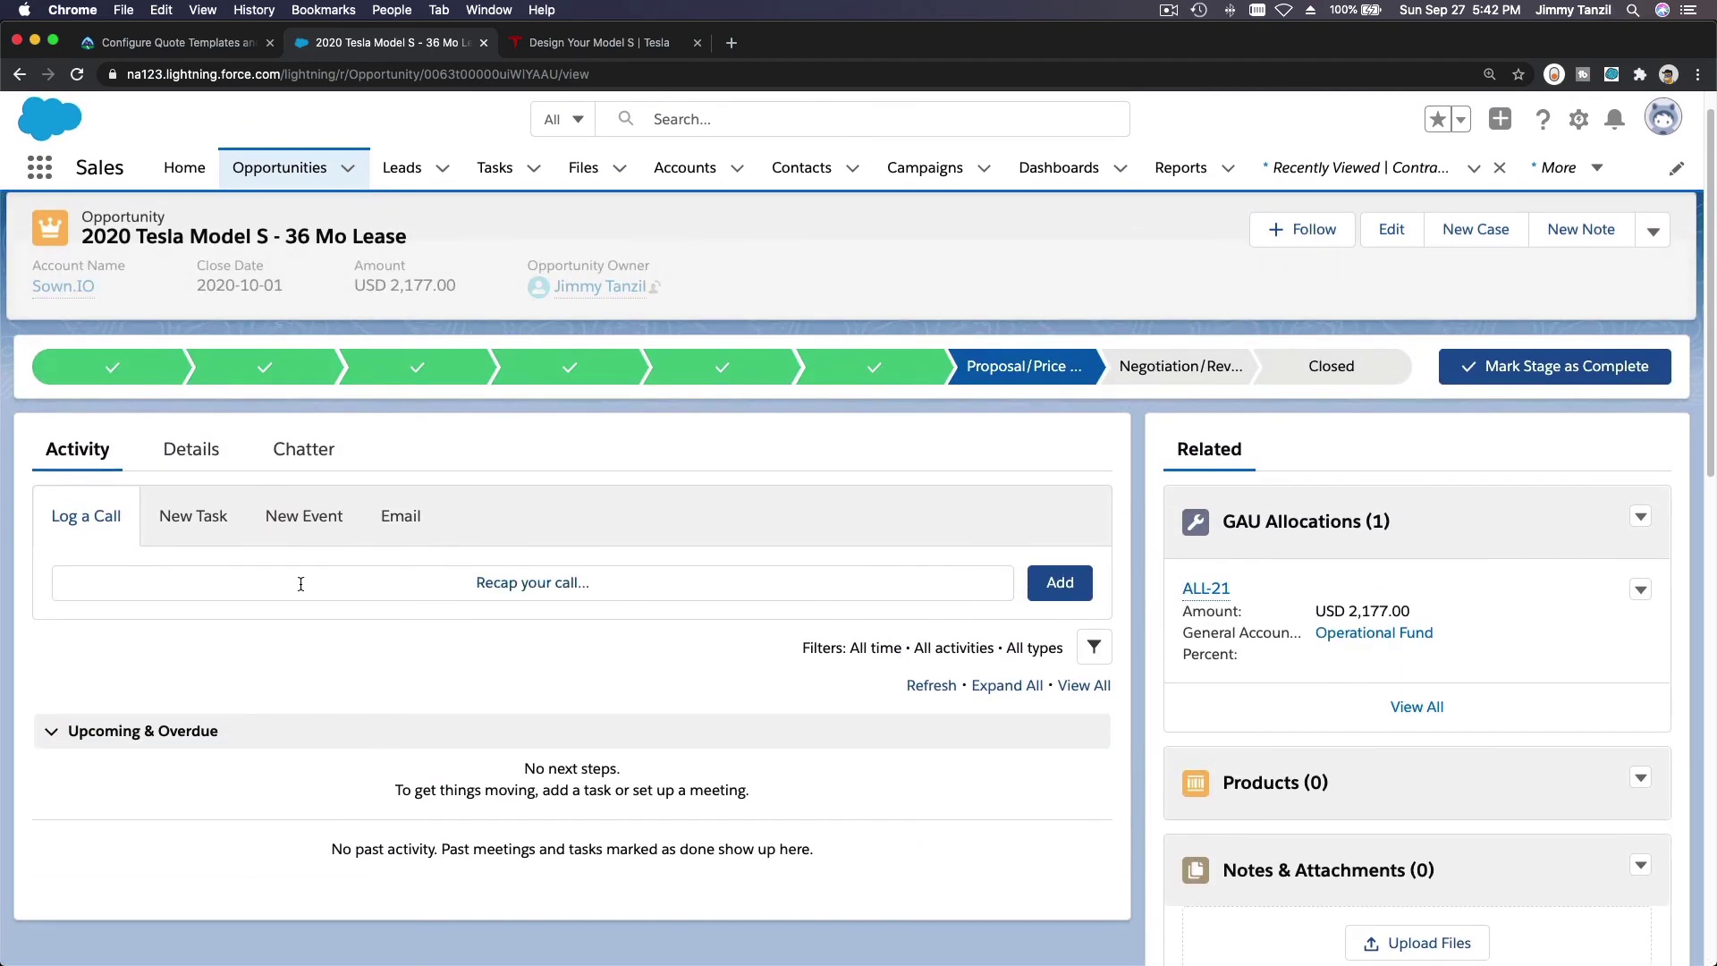
left_click(191, 449)
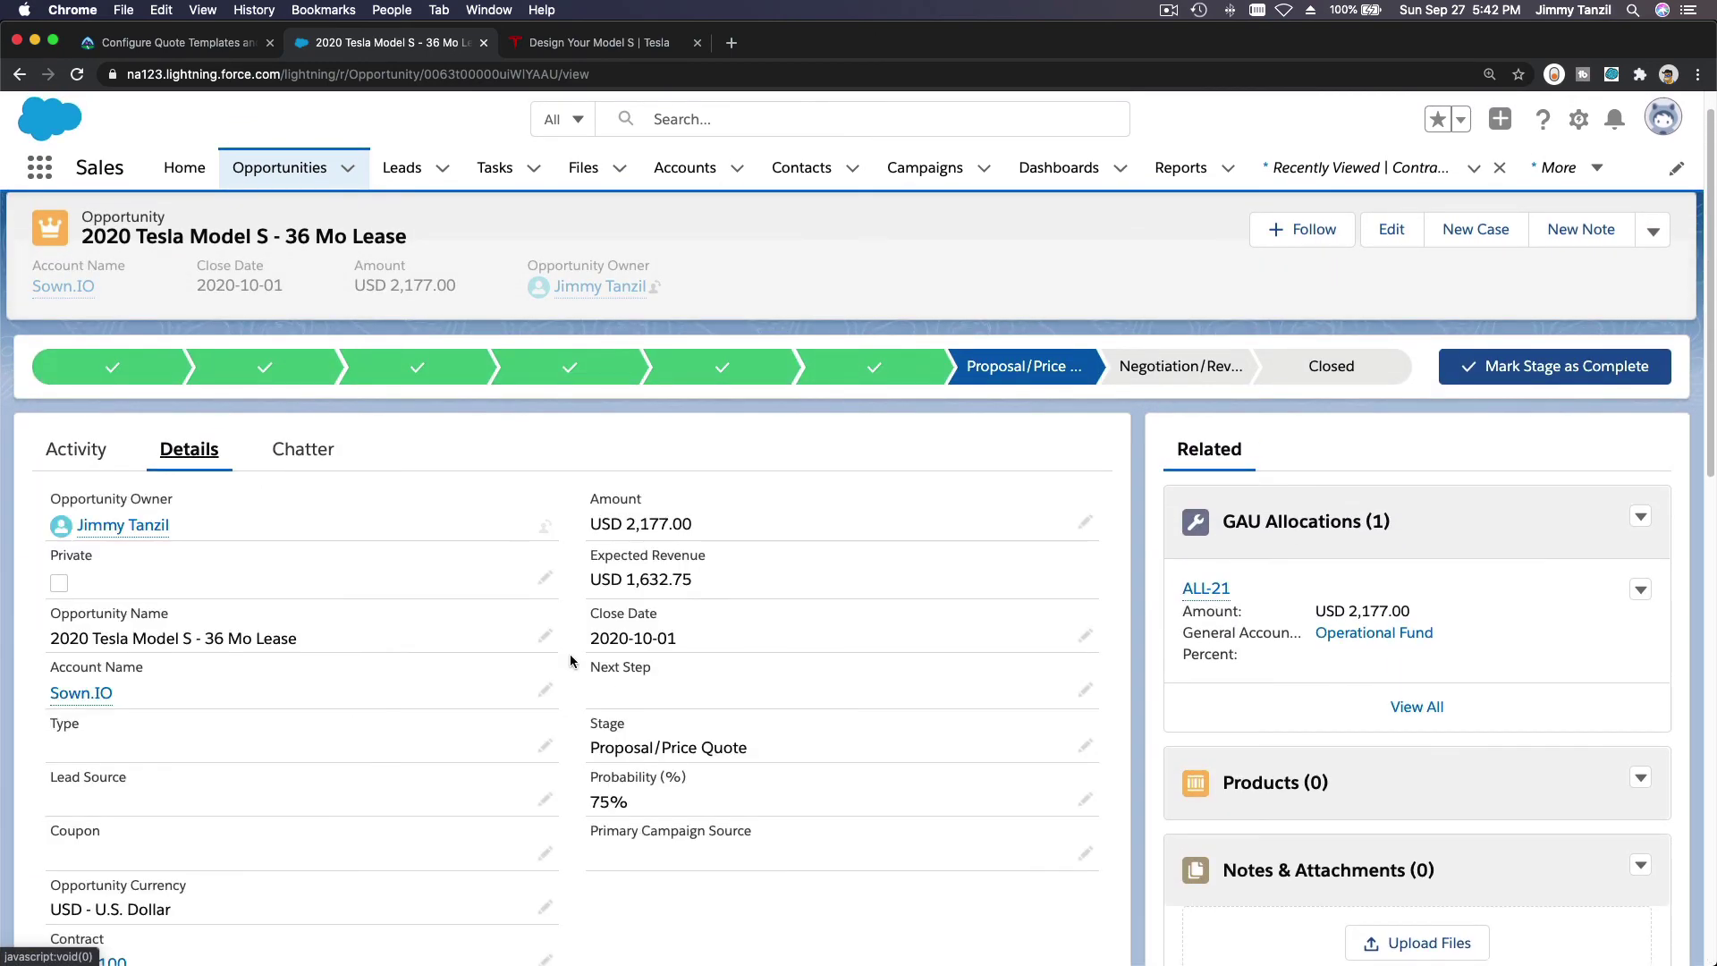
scroll(523, 574, "down", 5)
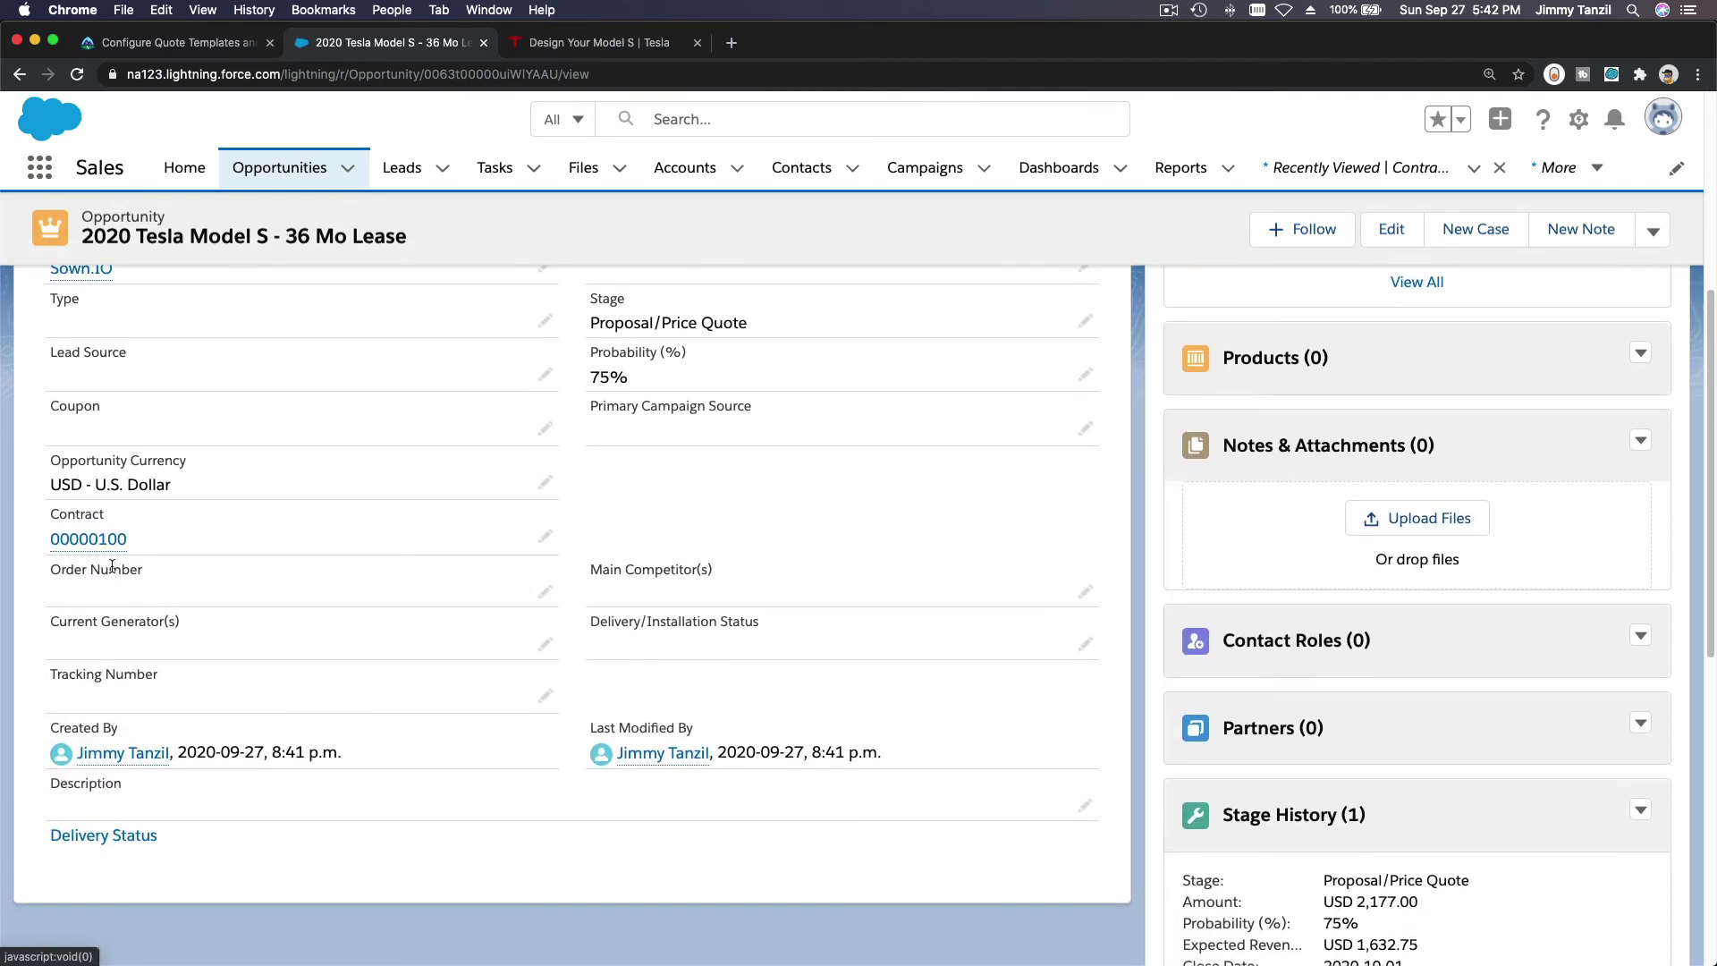
mouse_move(113, 550)
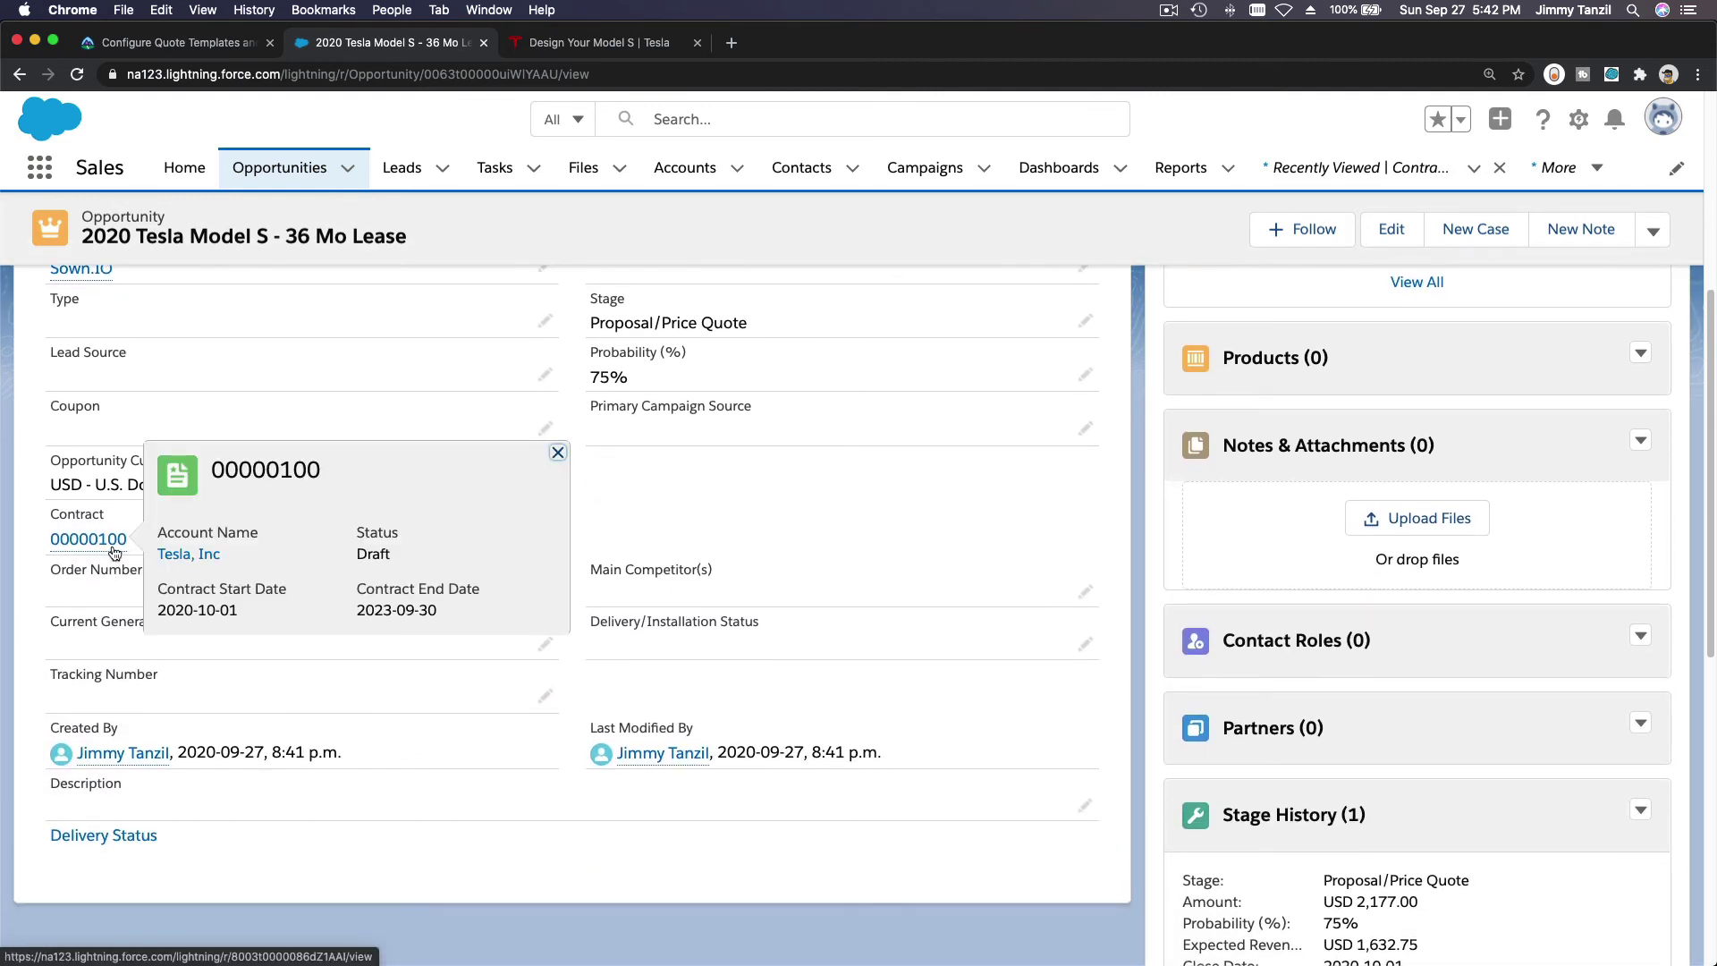
- Open linked contract 00000100 and view its detail fields
left_click(89, 539)
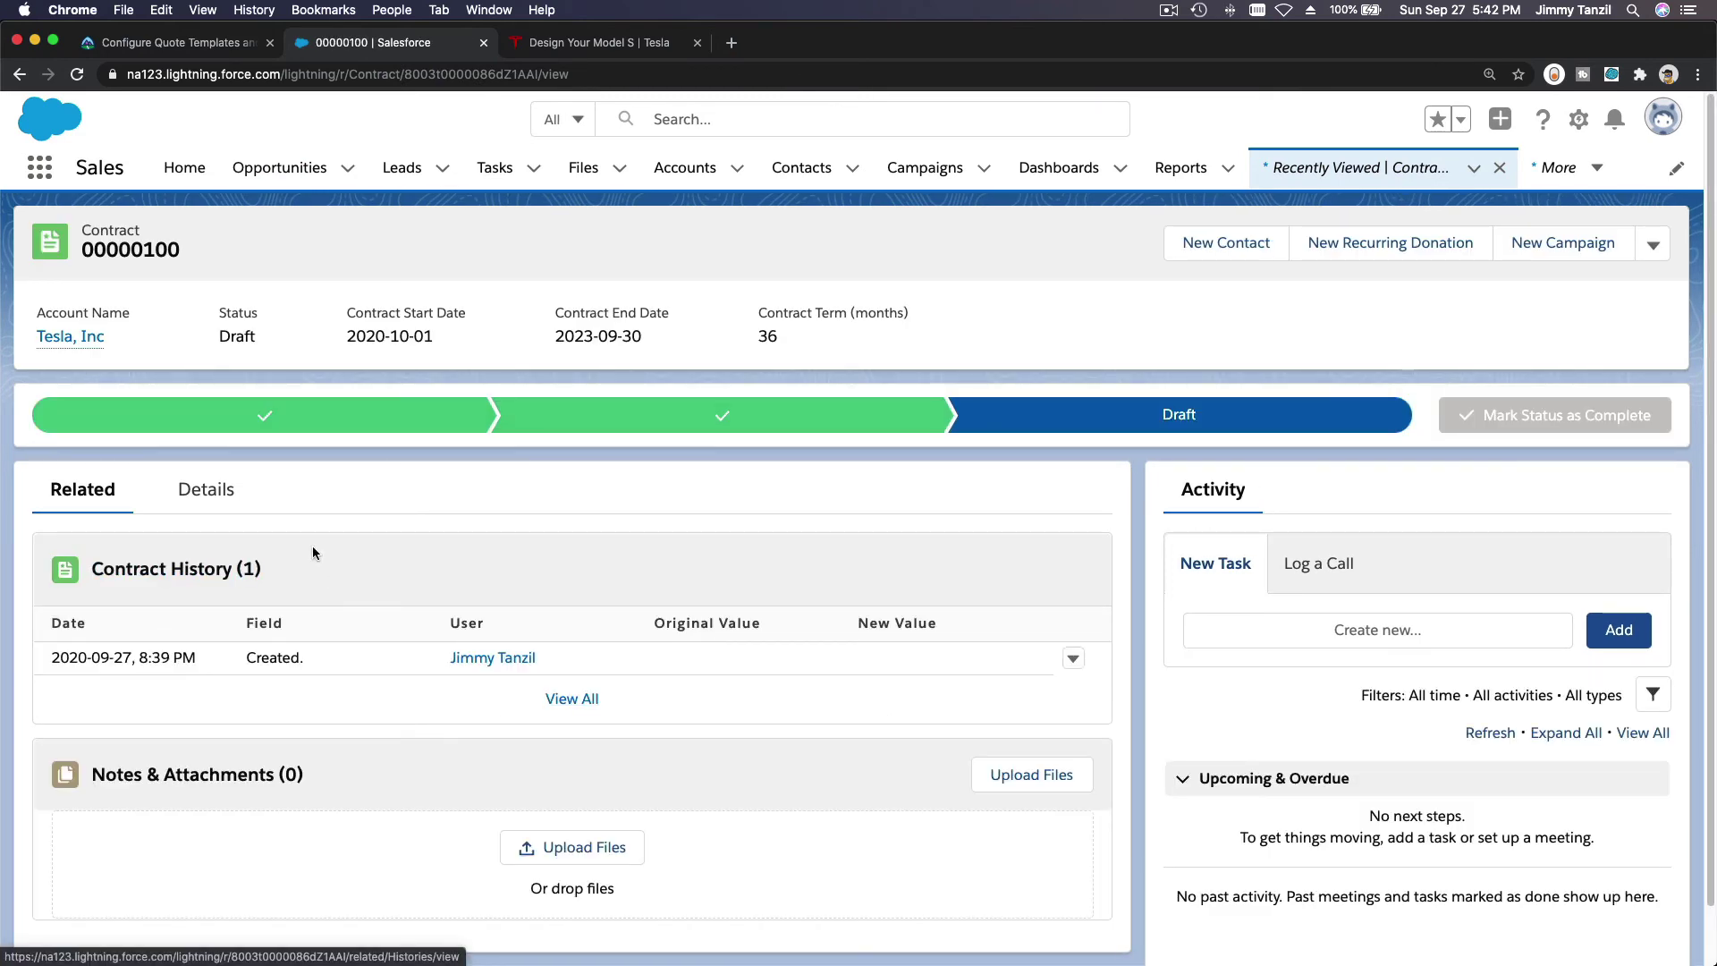
left_click(204, 490)
scroll(662, 646, "down", 3)
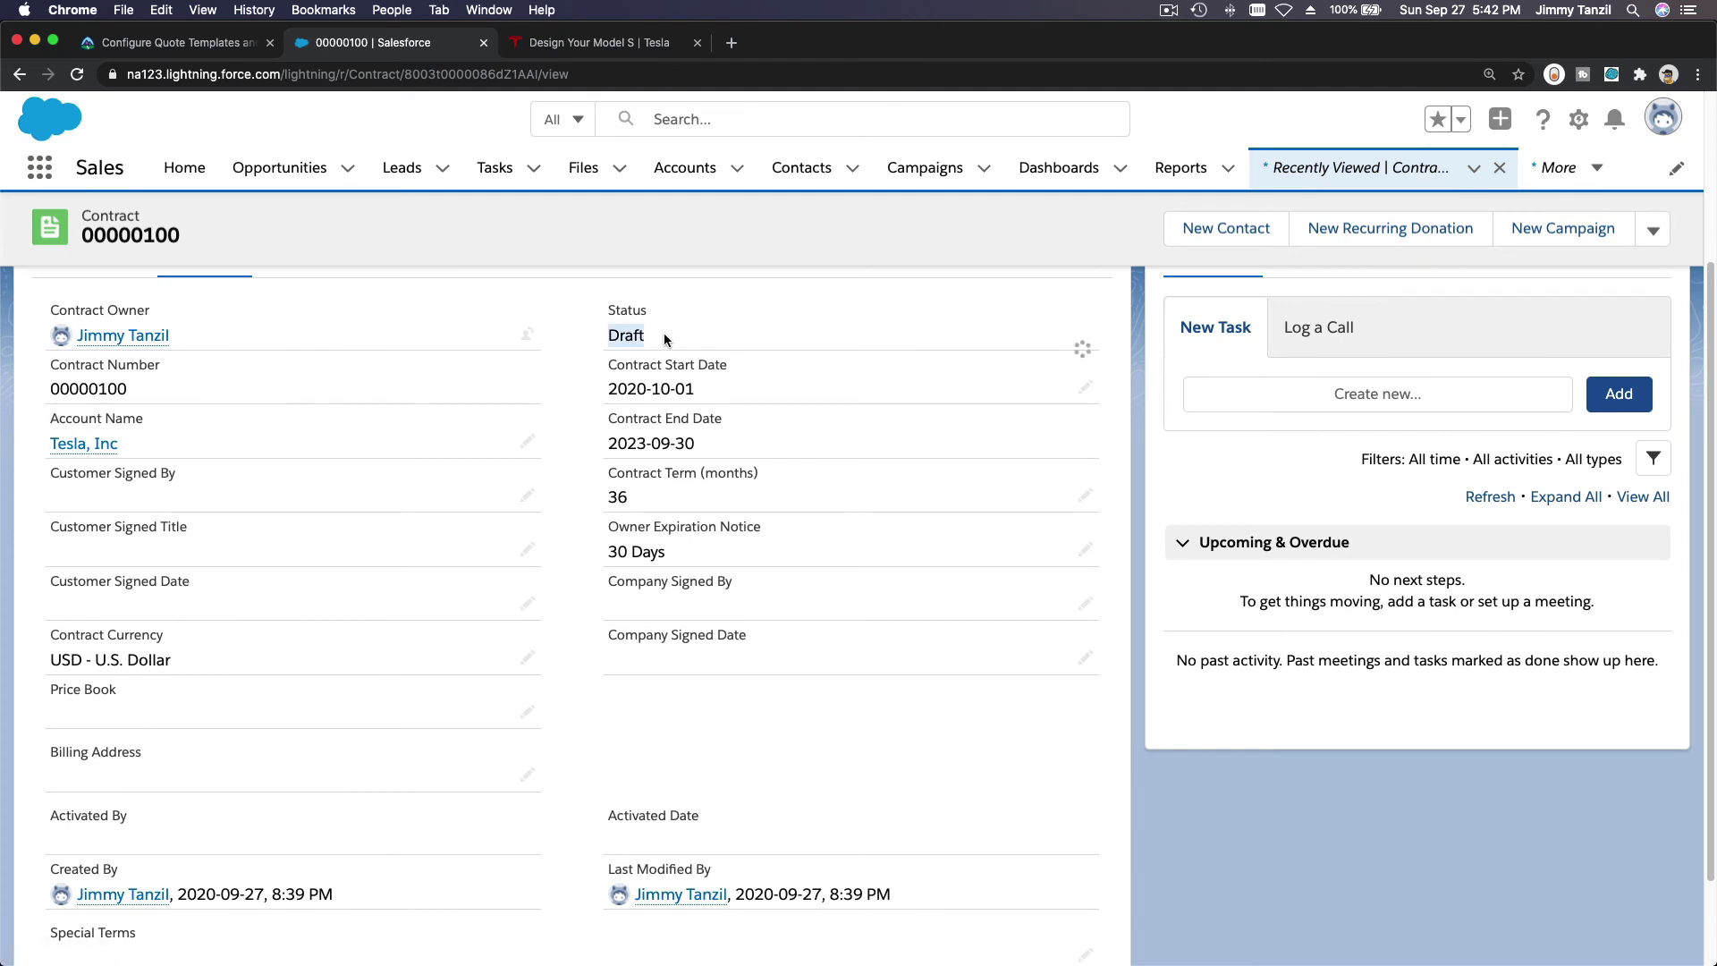
- Begin editing the contract Status, leave it at Draft, and cancel the edit
double_click(663, 332)
left_click(661, 362)
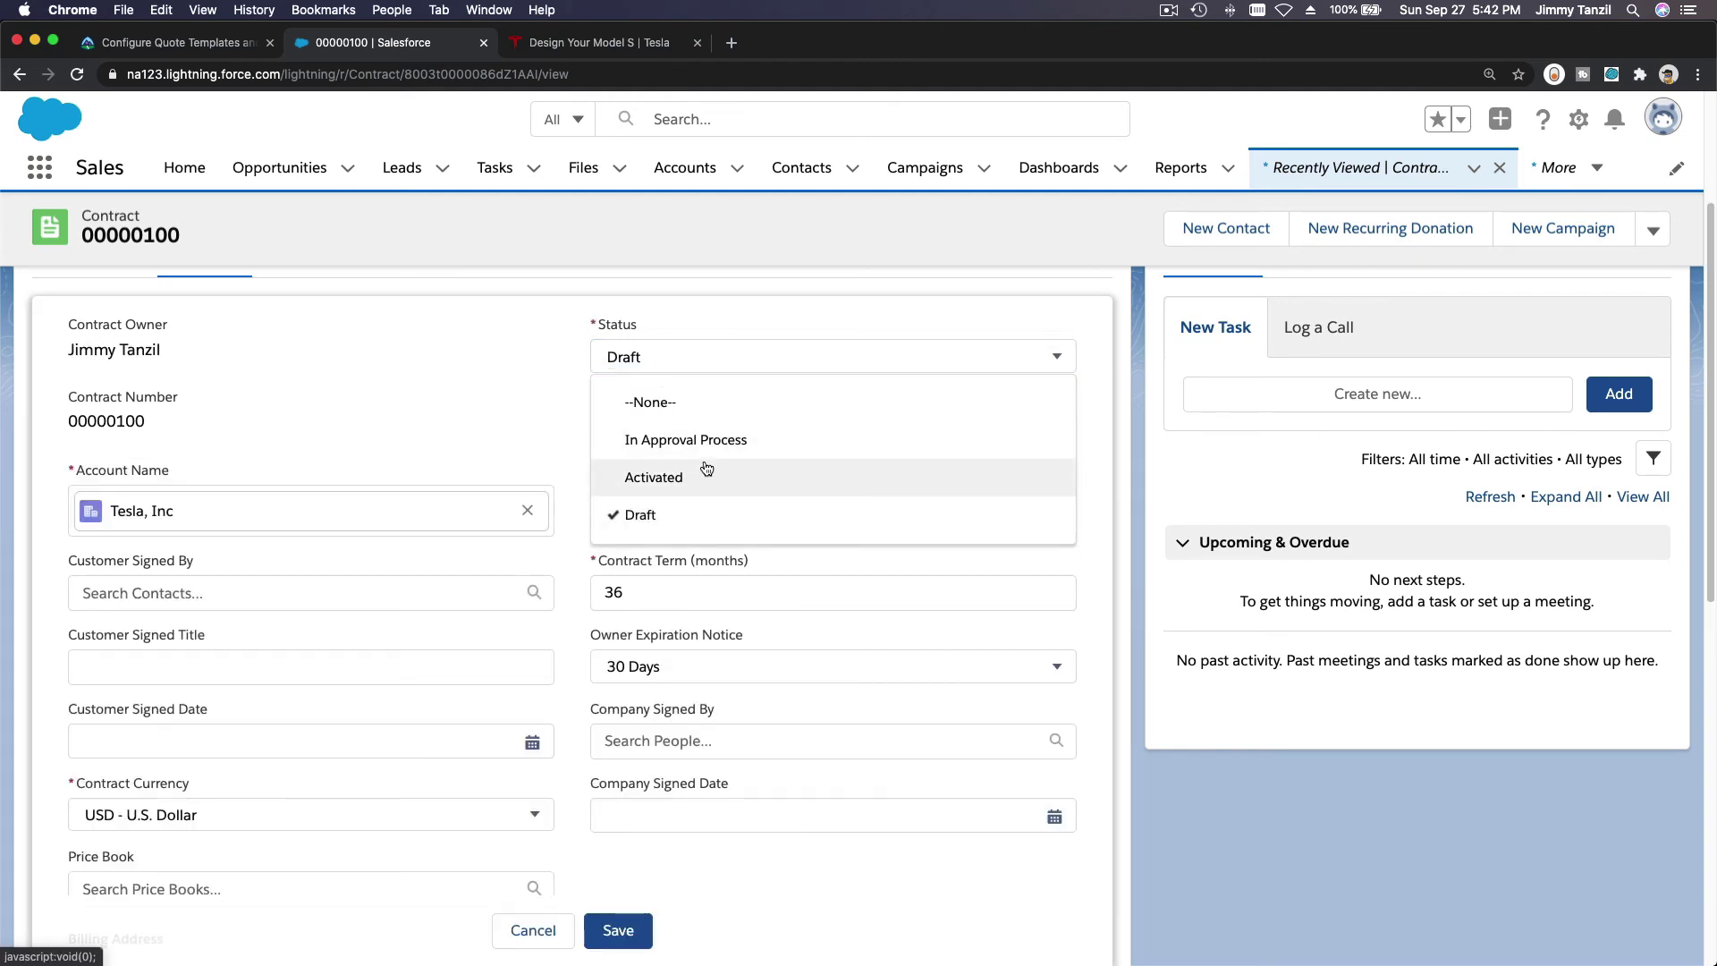
left_click(540, 437)
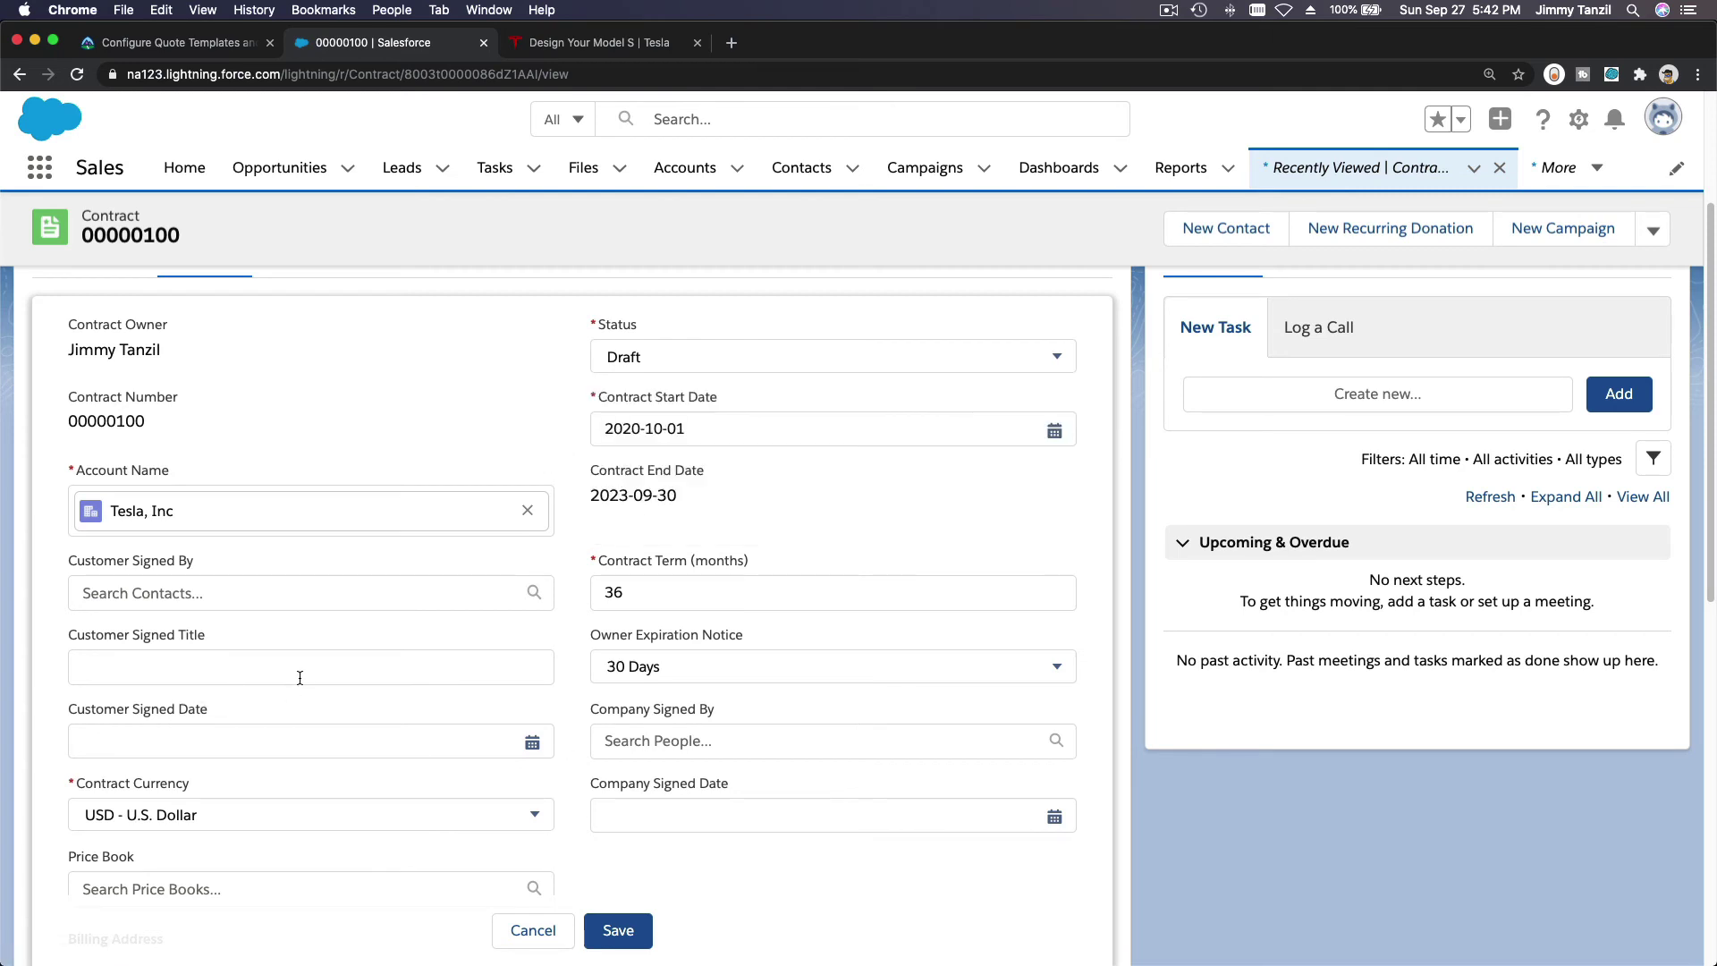
scroll(406, 662, "down", 3)
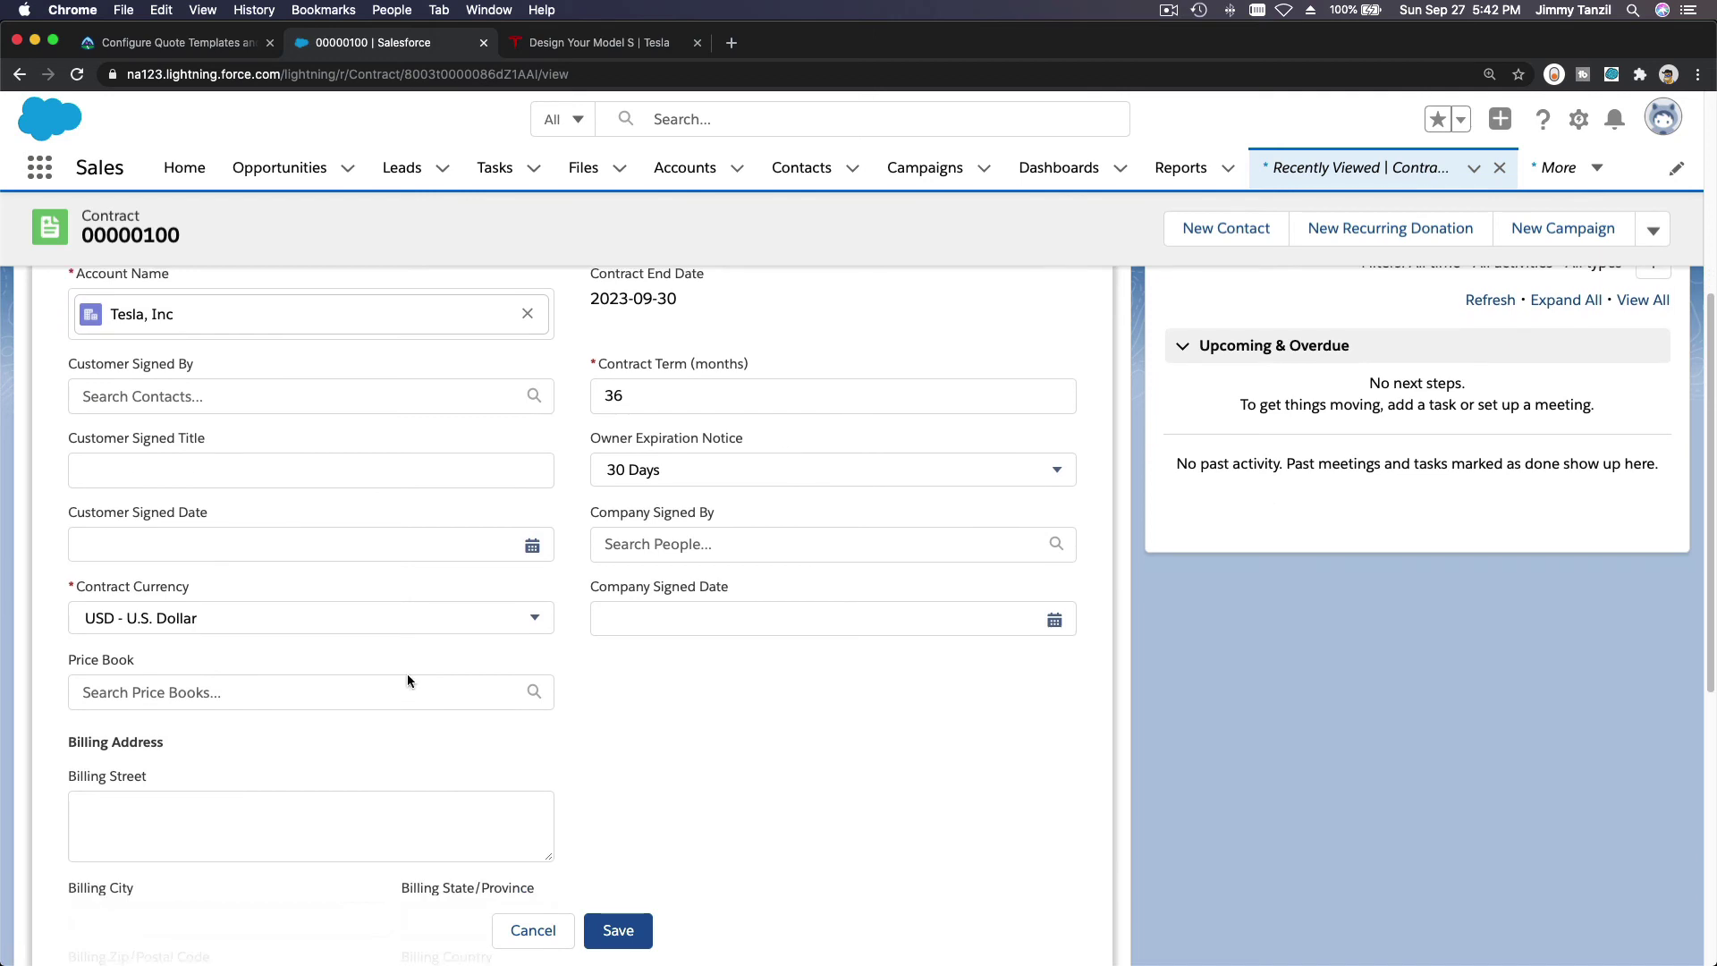
left_click(537, 930)
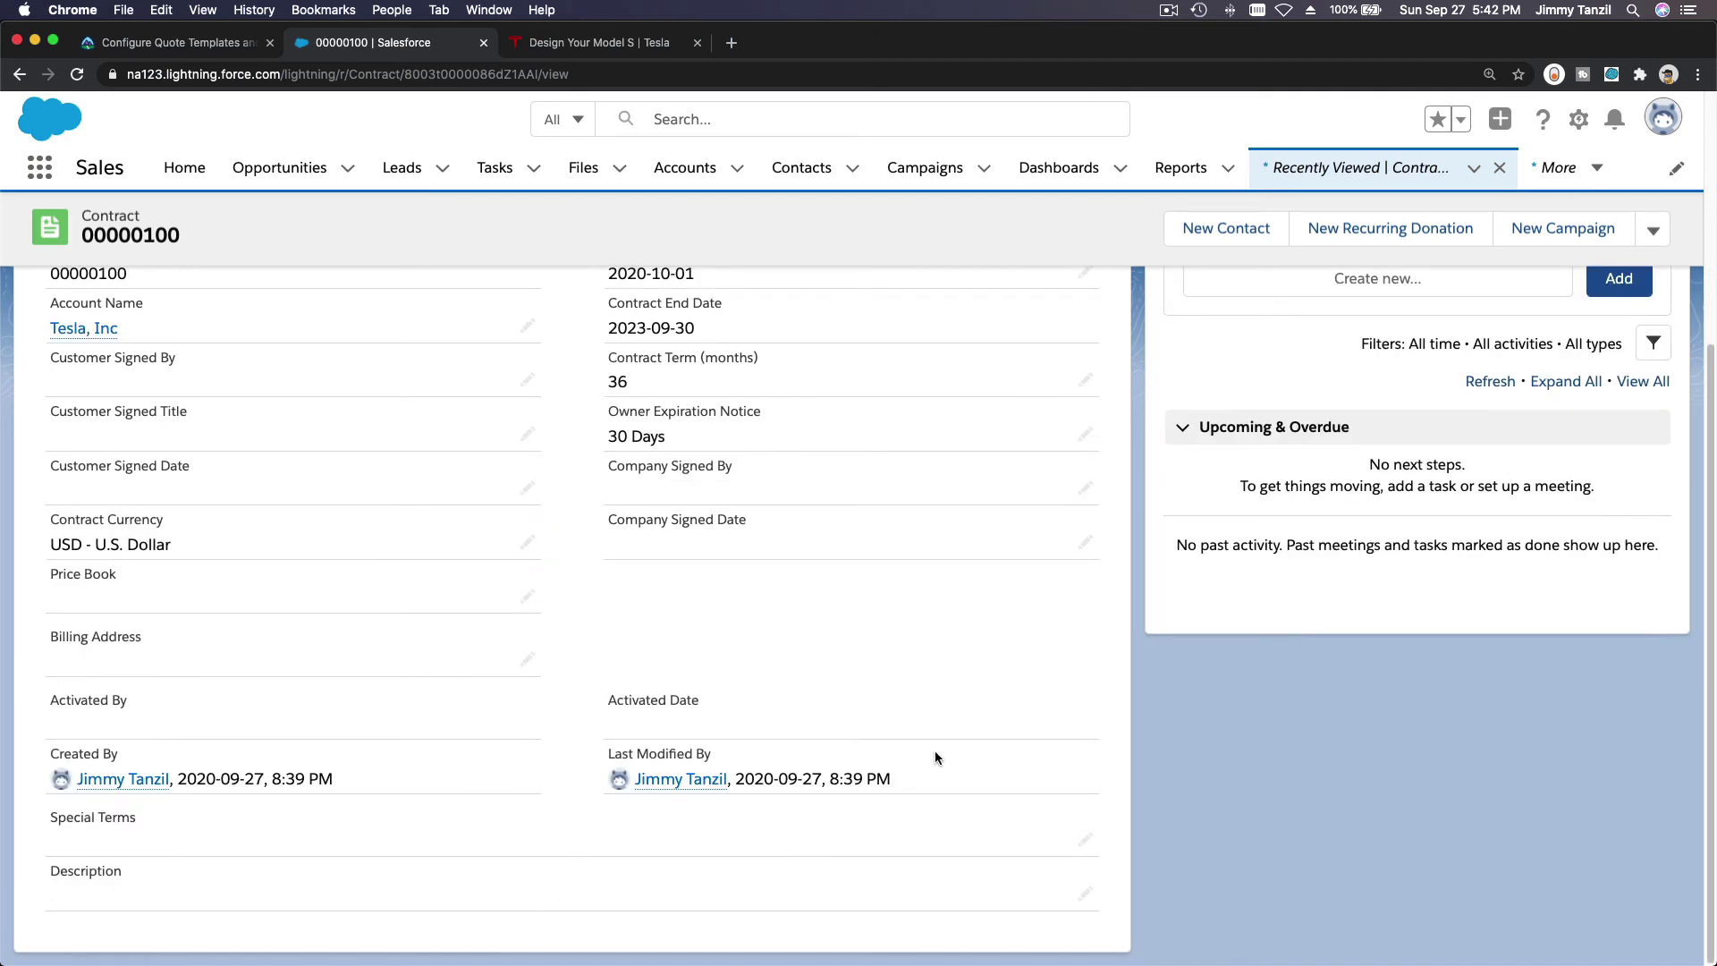
scroll(1258, 732, "up", 4)
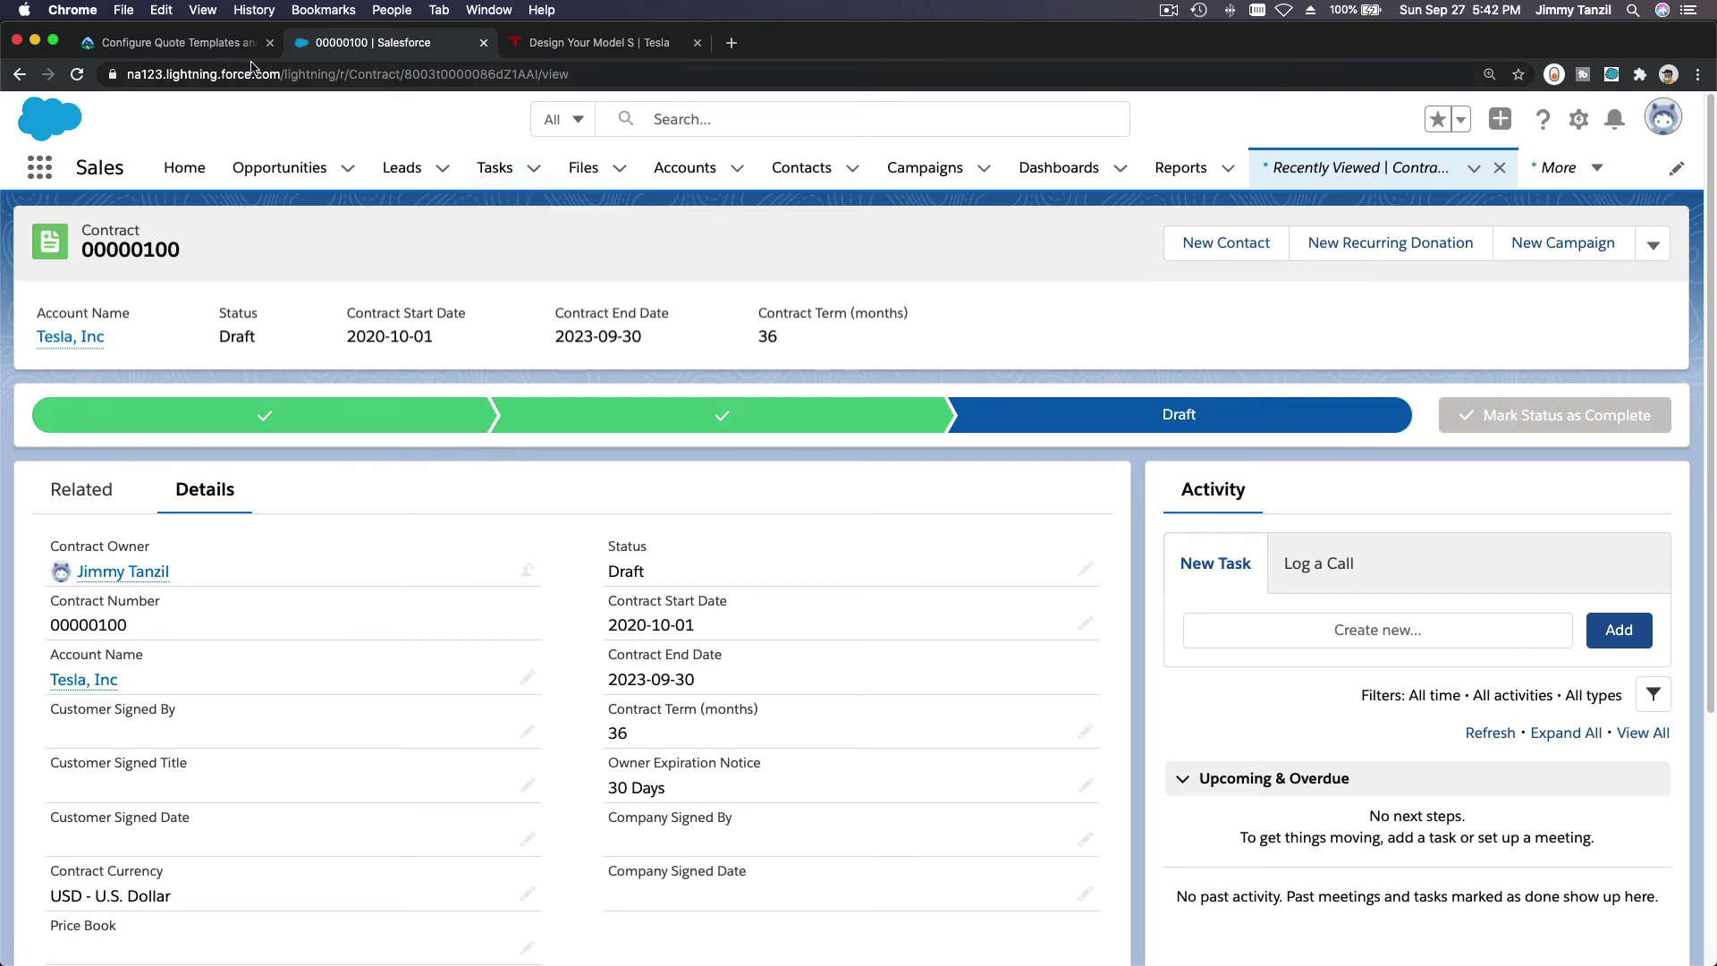
- Return to the Trailhead unit and scroll down to Assessment Complete showing +500 points
left_click(204, 45)
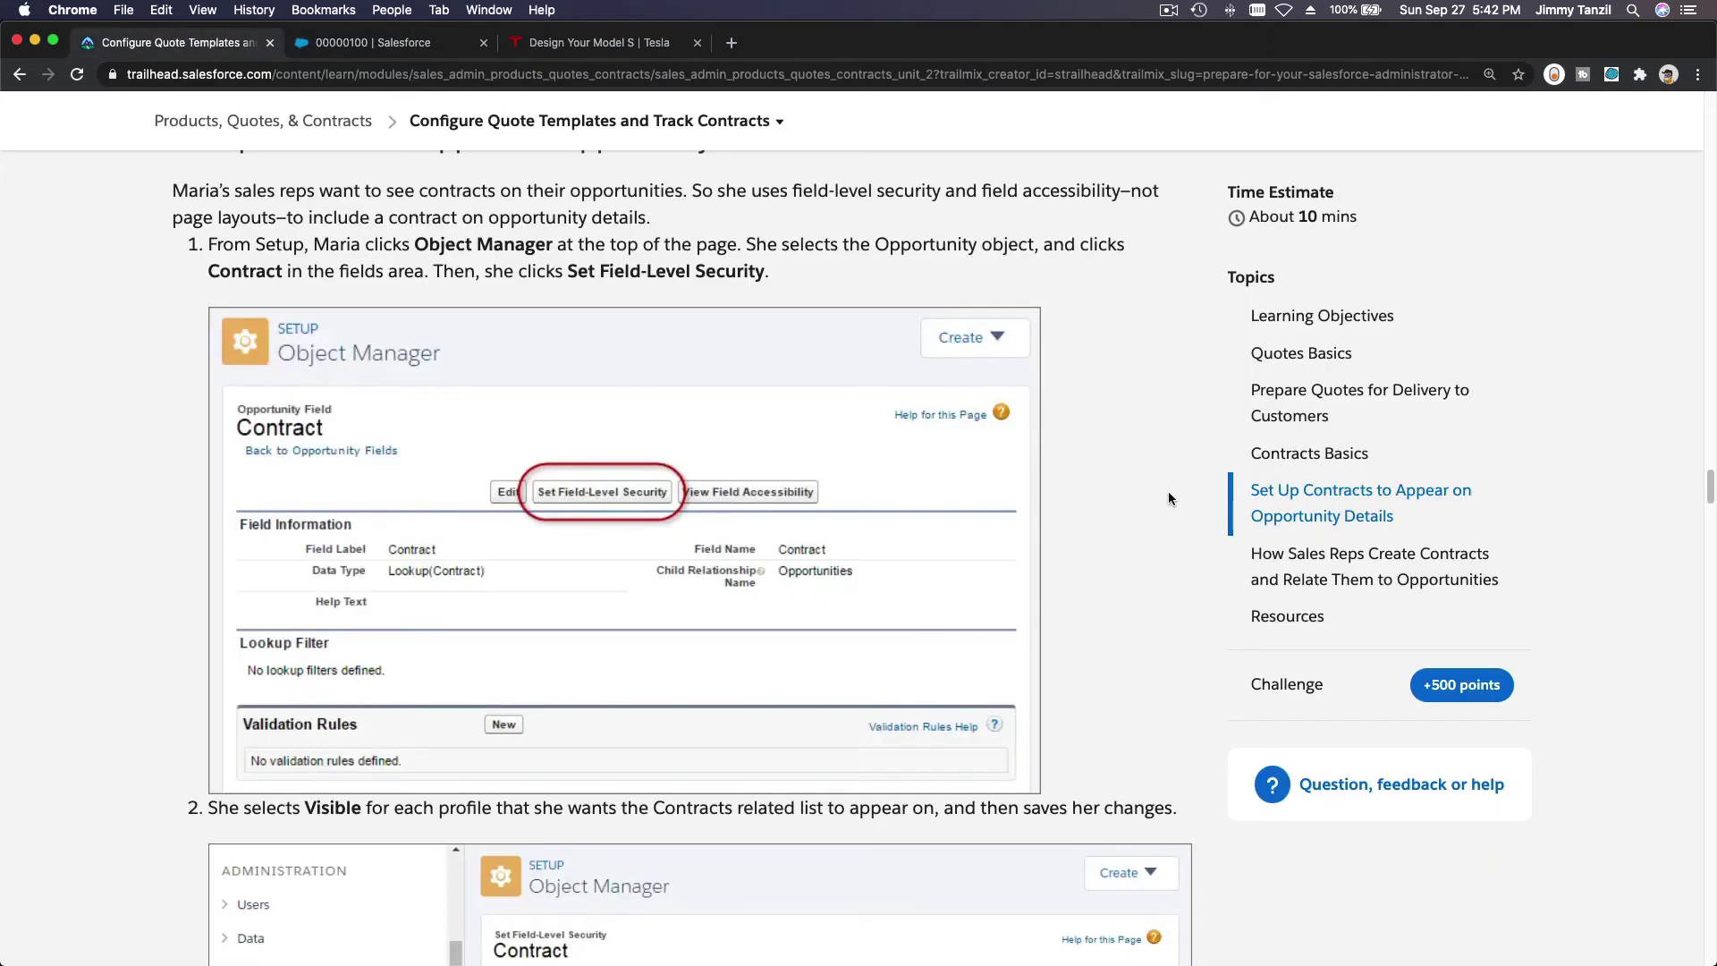
scroll(1148, 437, "down", 7)
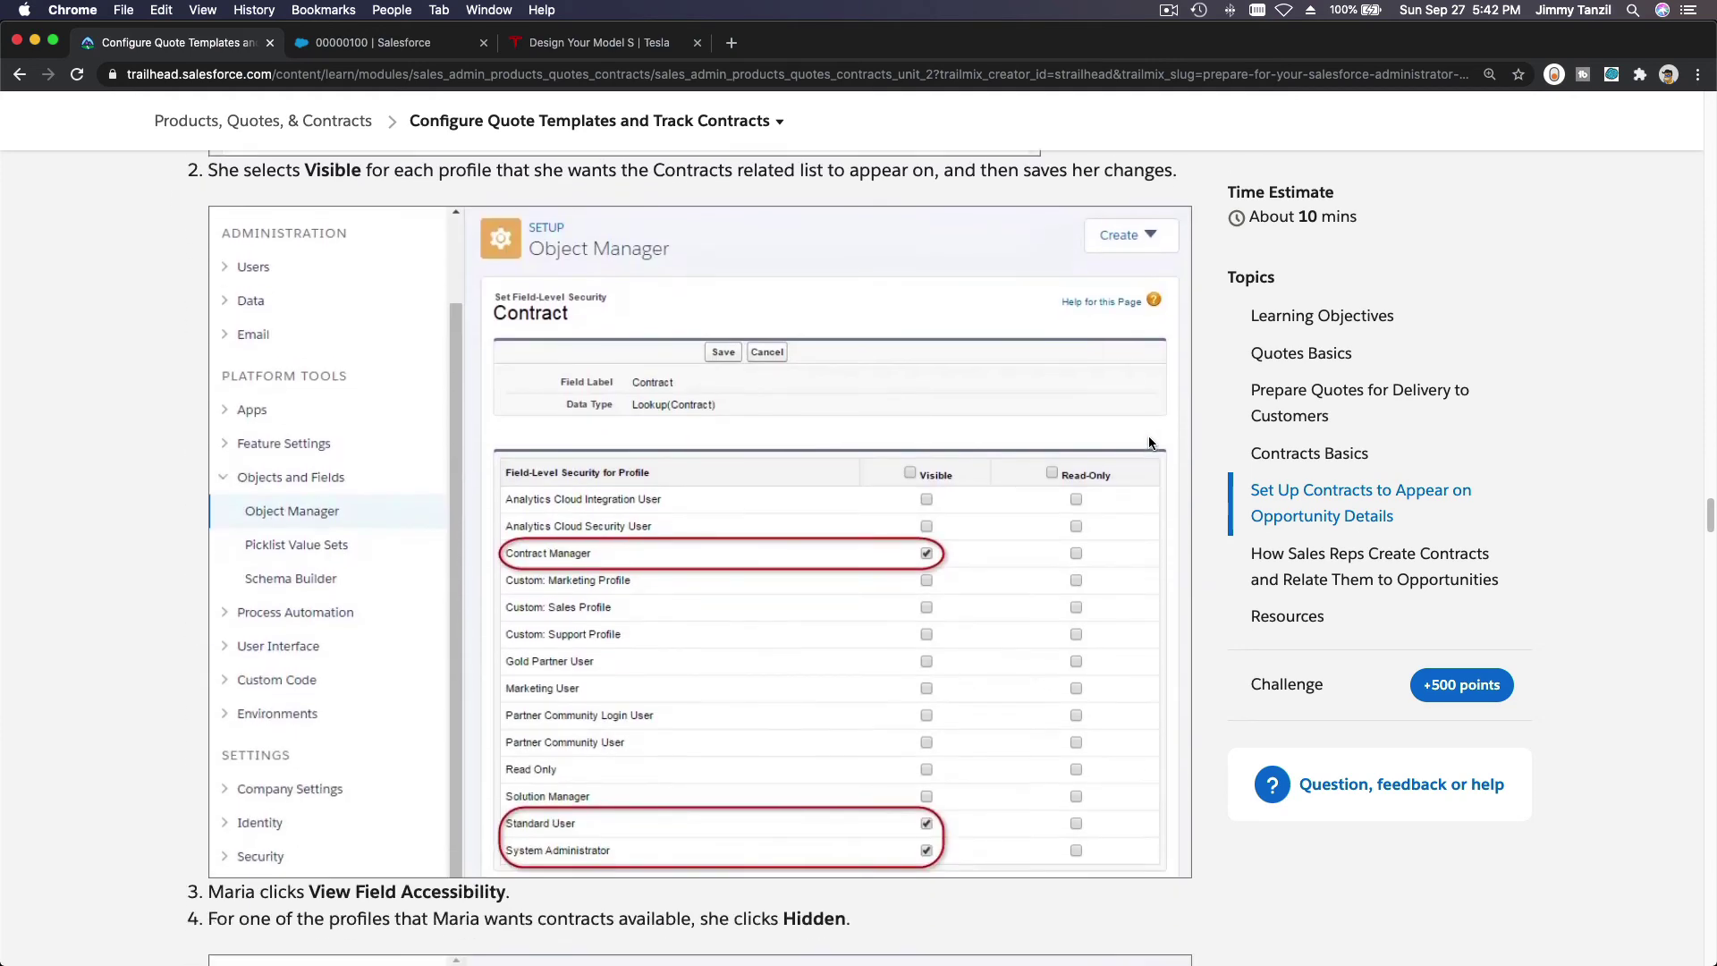
scroll(1148, 436, "down", 18)
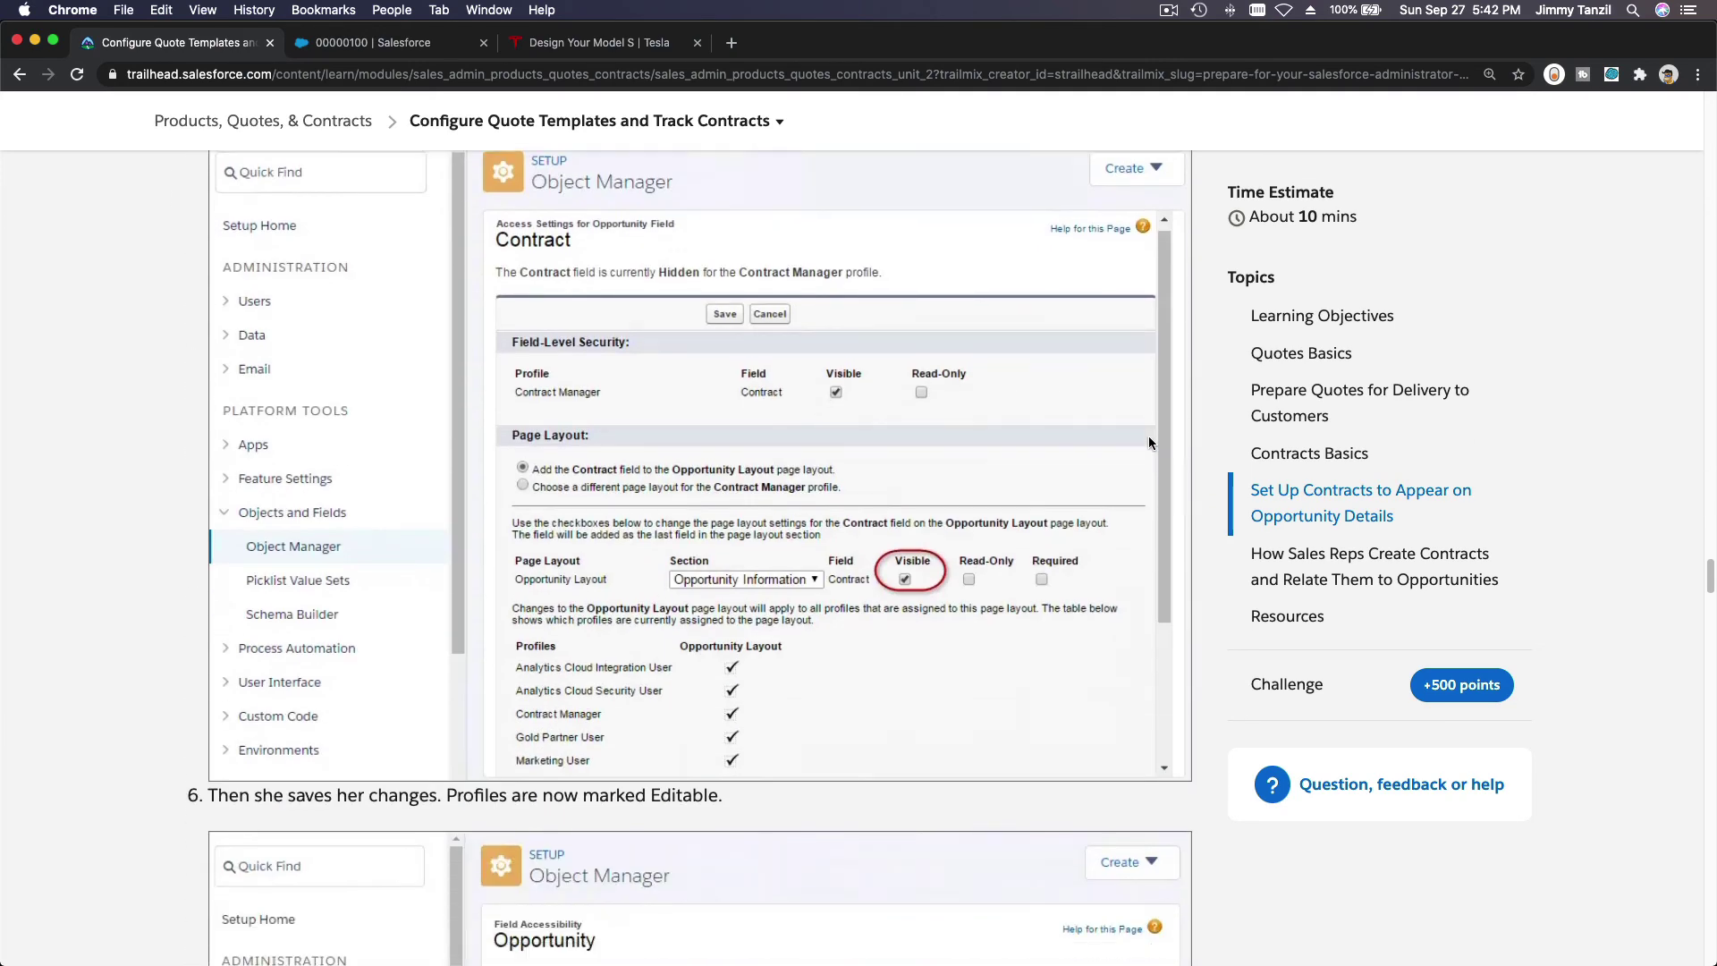
scroll(1148, 437, "down", 7)
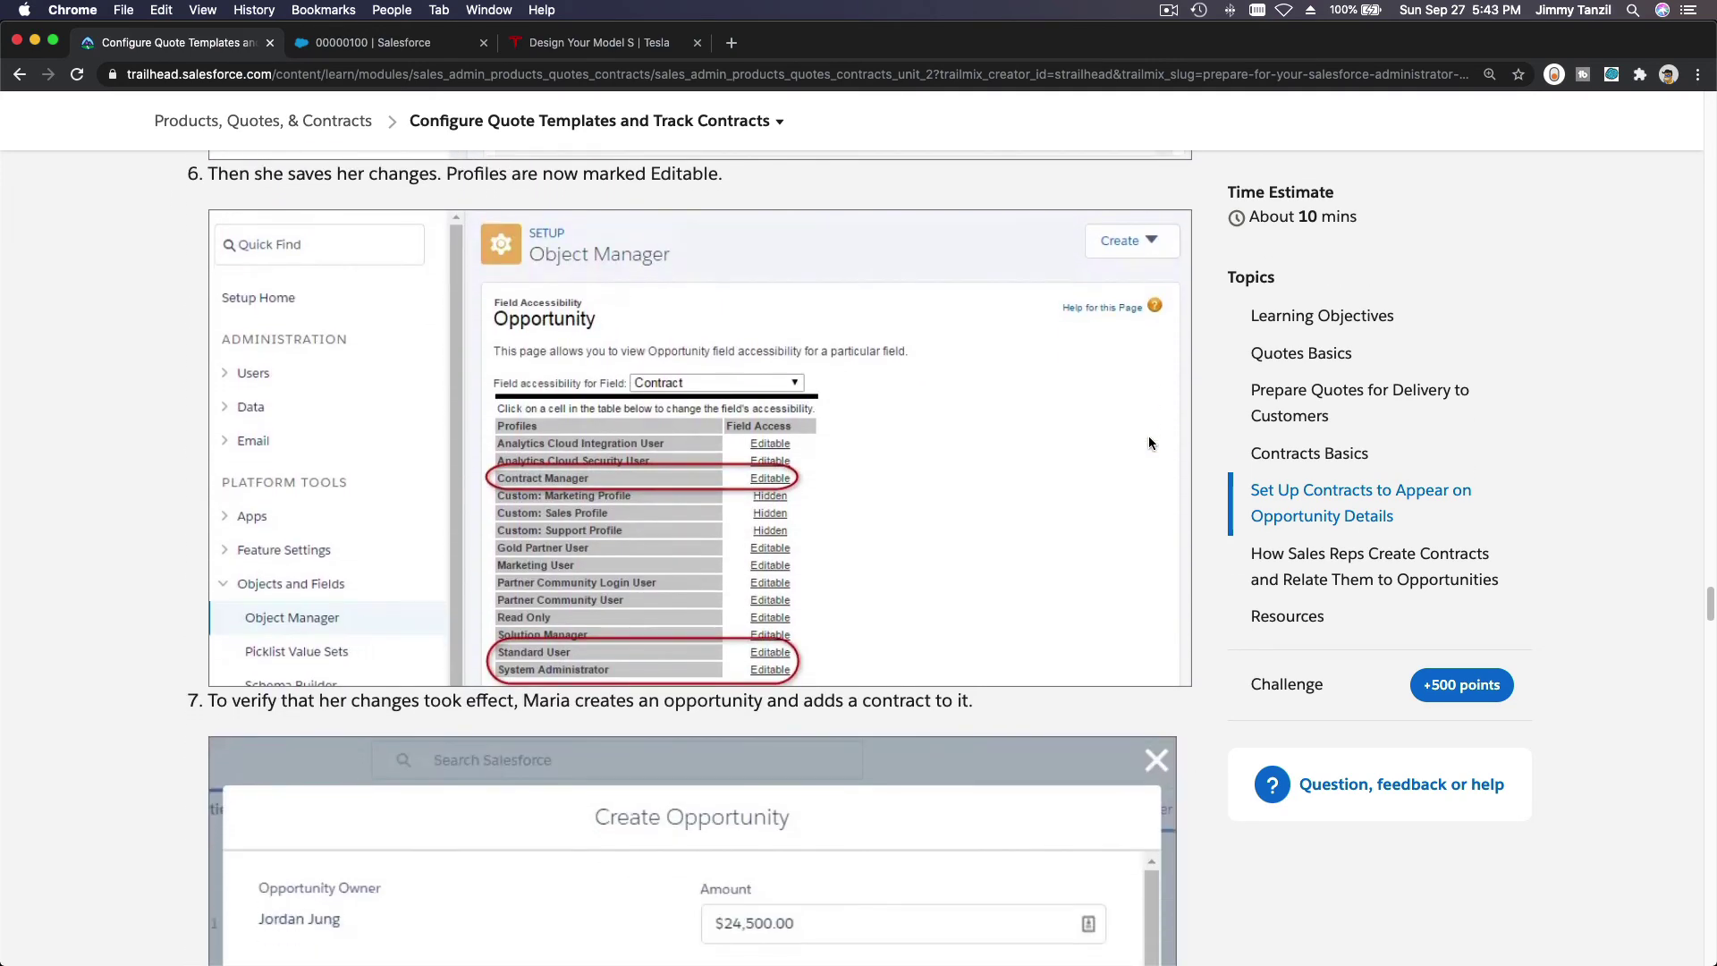
scroll(1148, 436, "down", 9)
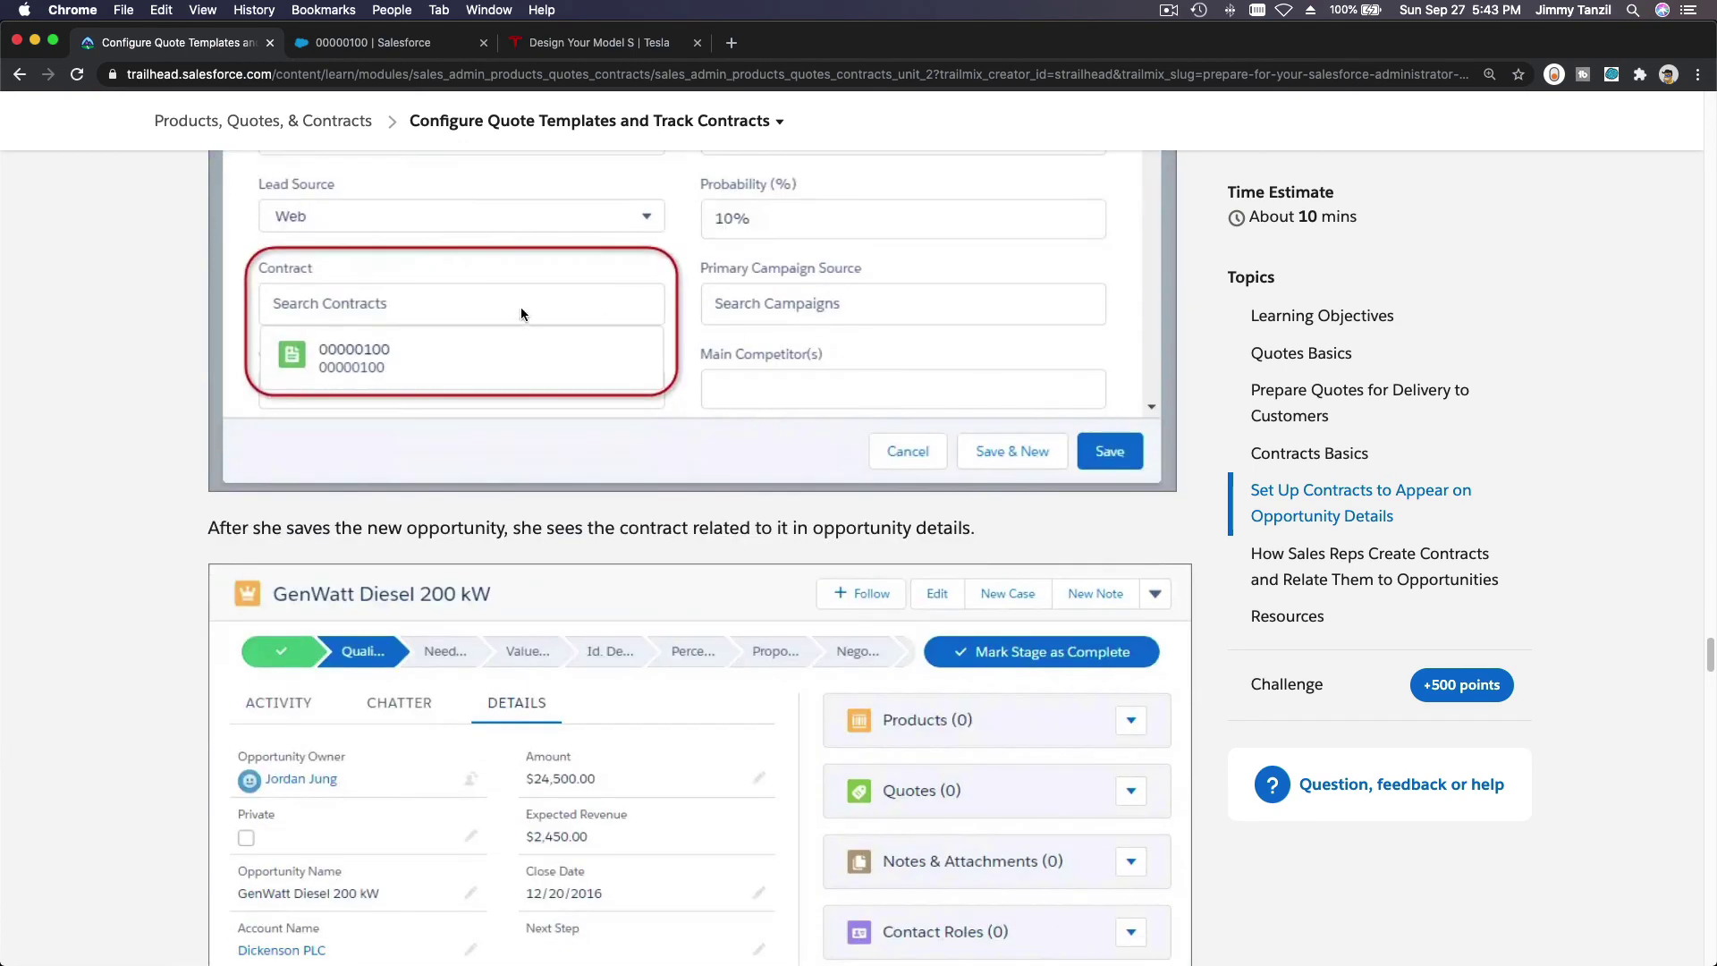
scroll(538, 434, "down", 6)
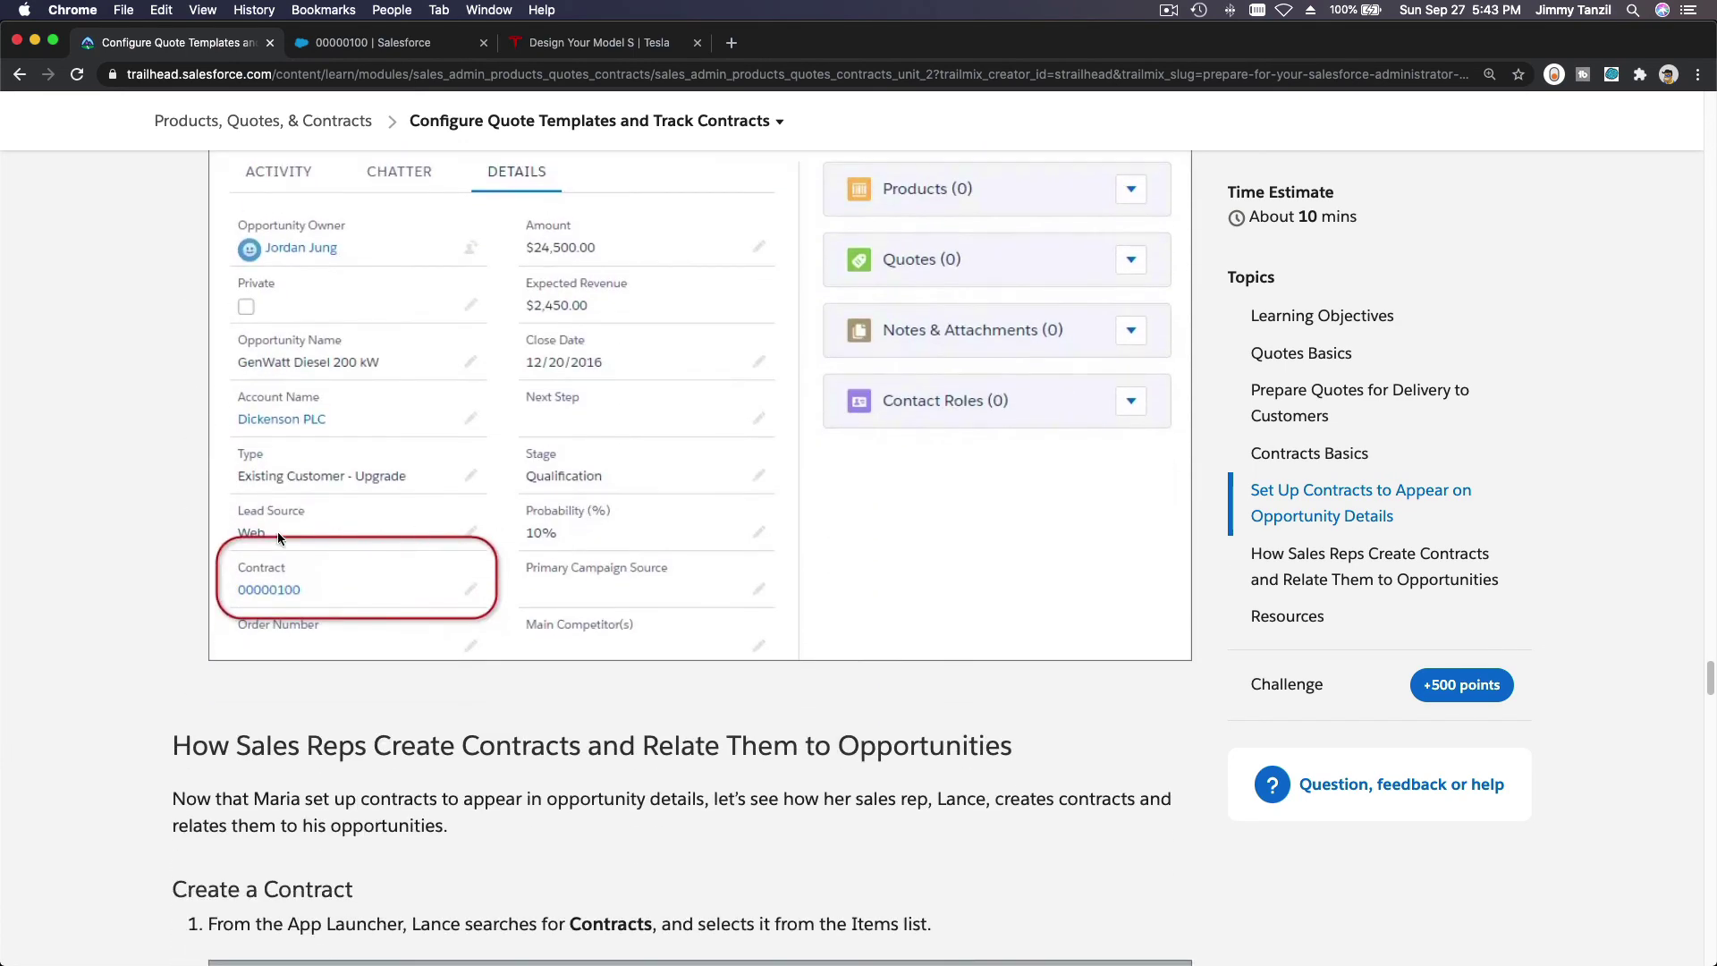
scroll(304, 553, "down", 5)
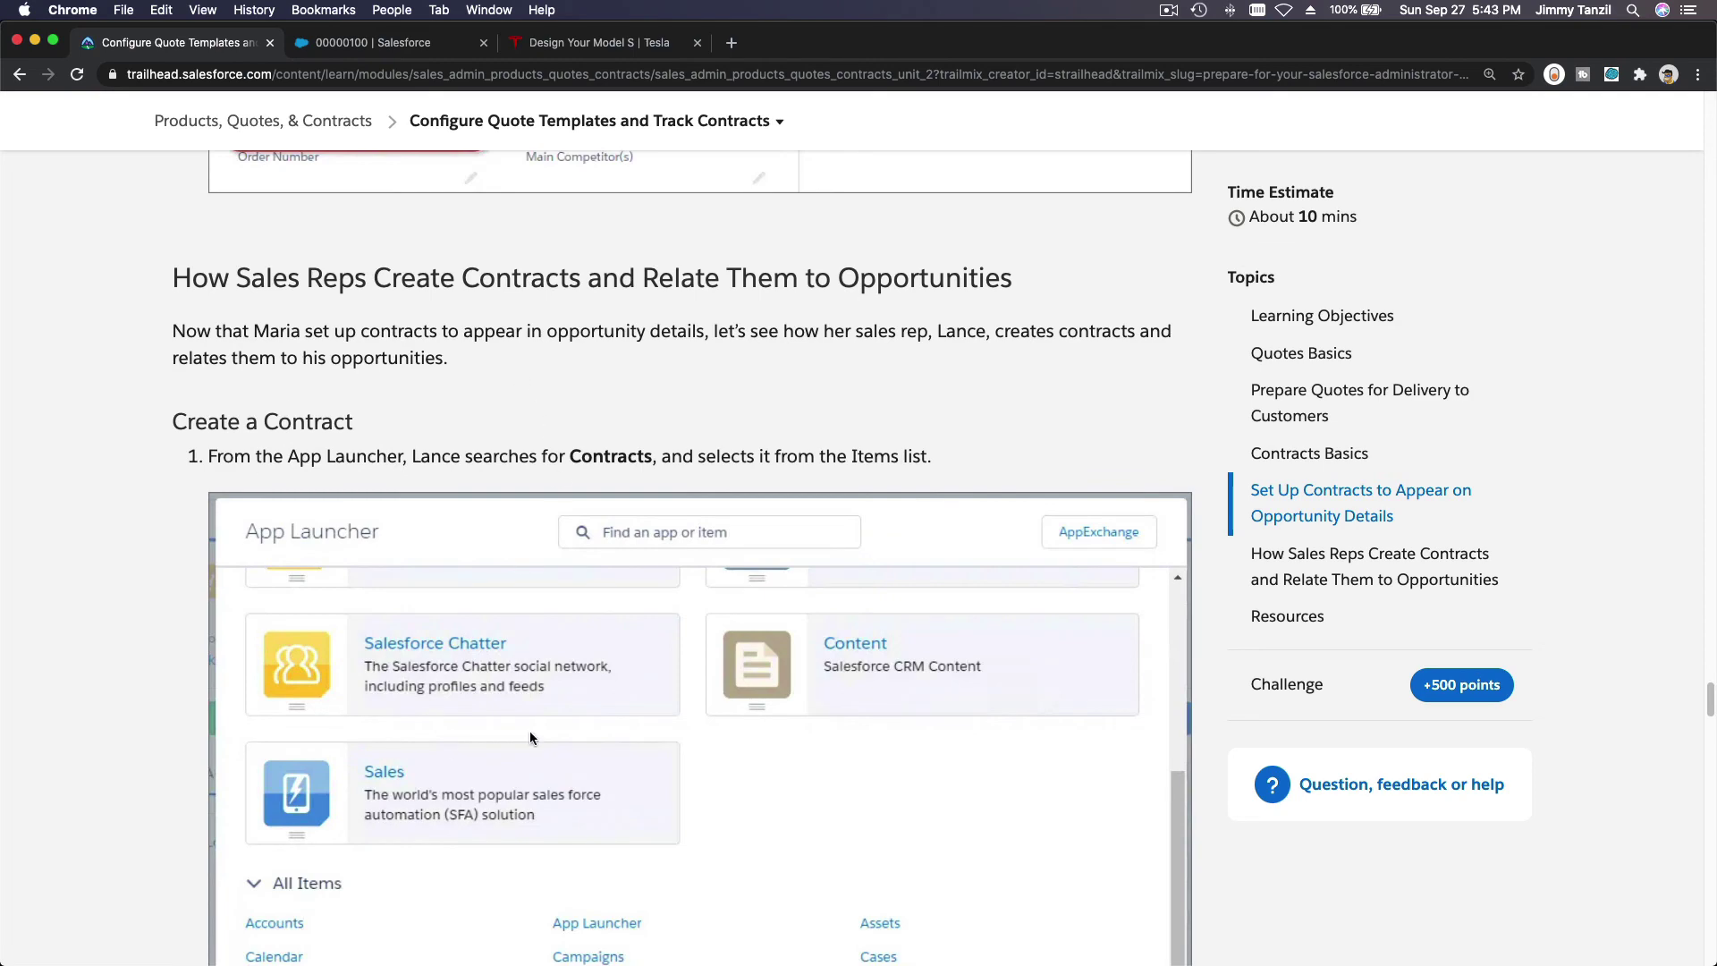
scroll(572, 626, "down", 9)
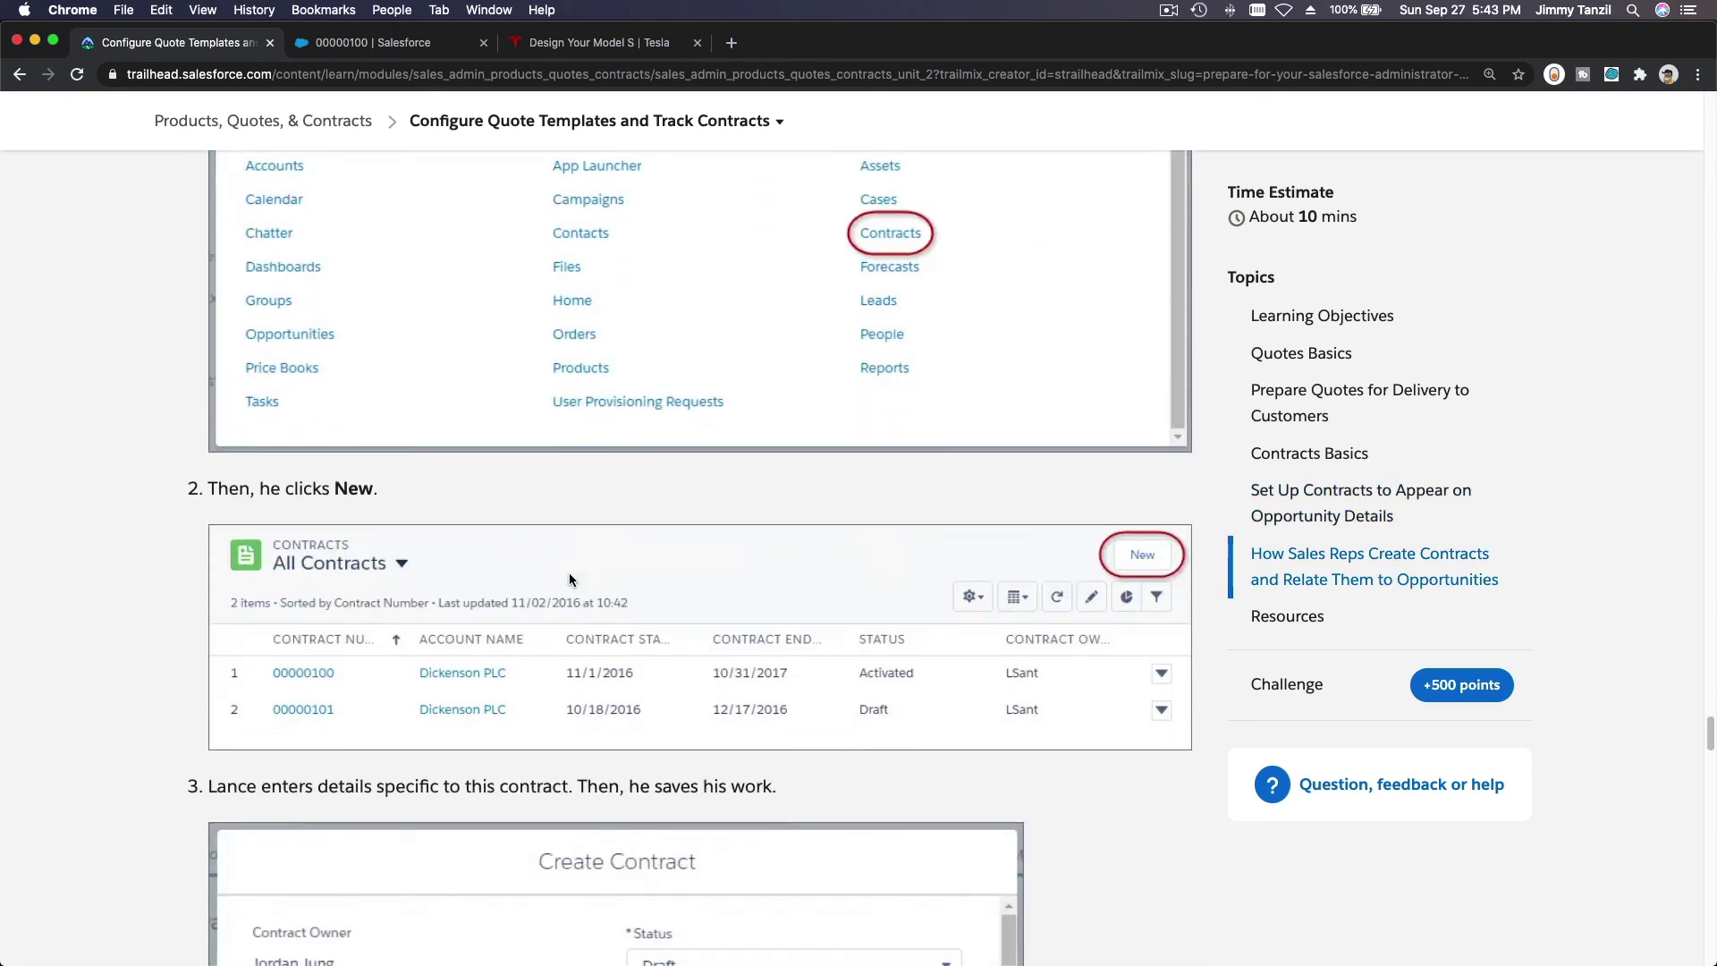
scroll(569, 572, "down", 14)
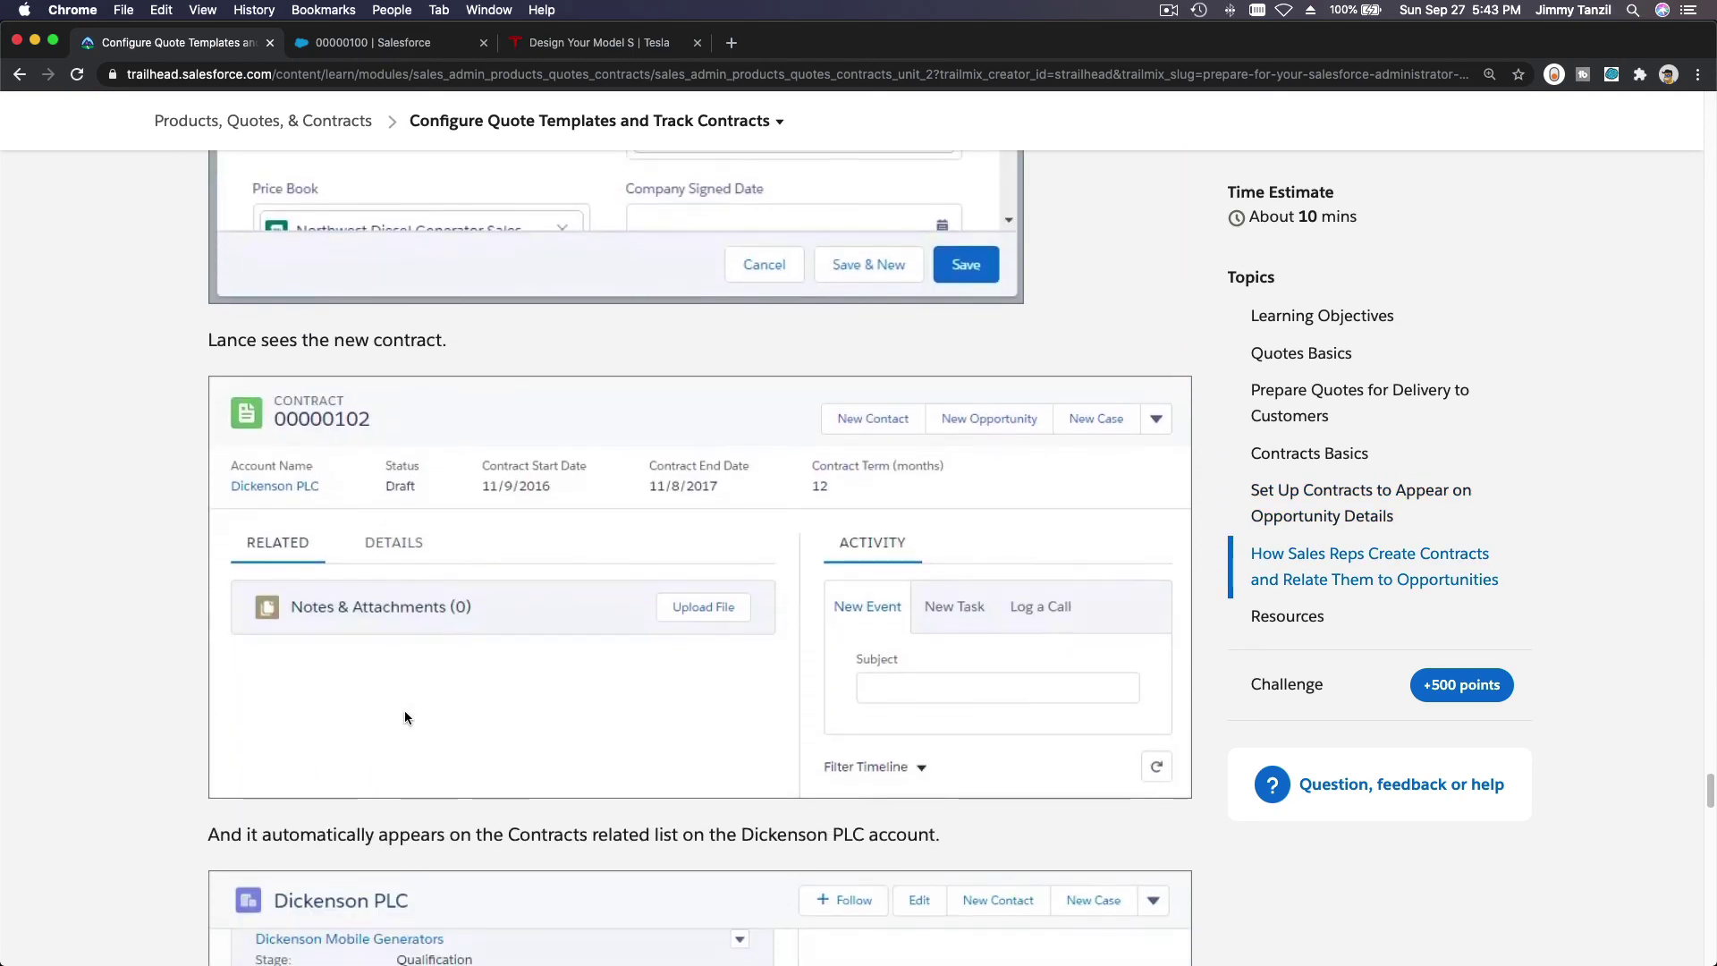
scroll(599, 685, "down", 11)
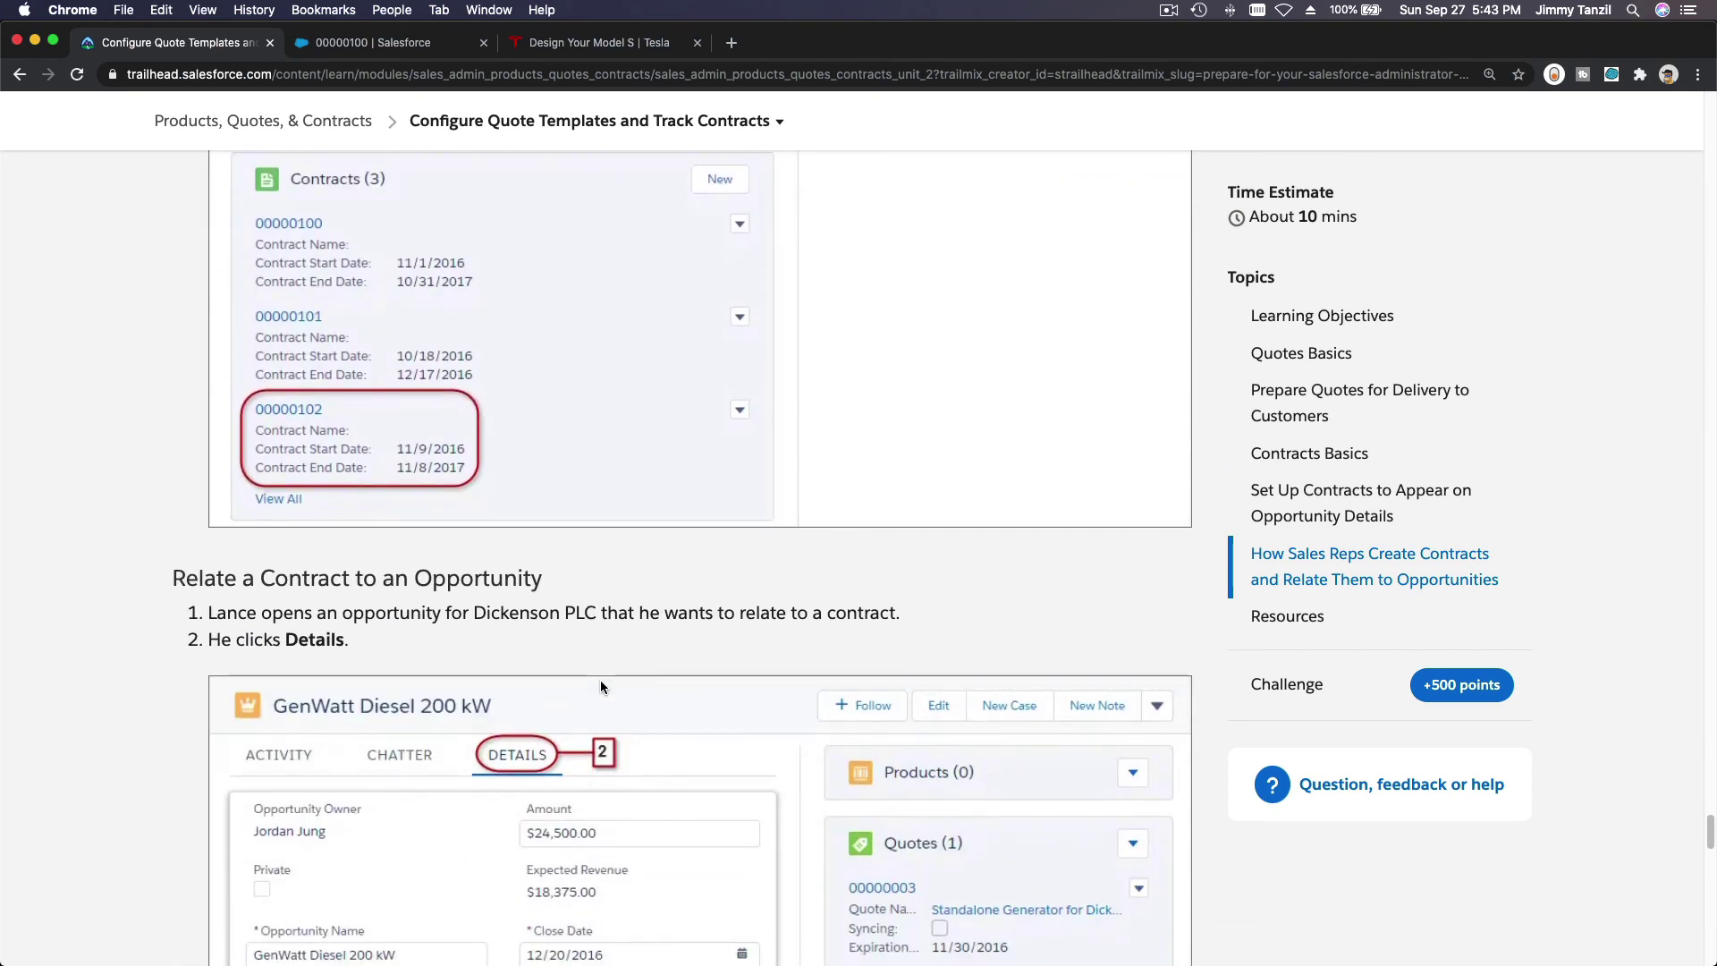
scroll(599, 681, "down", 4)
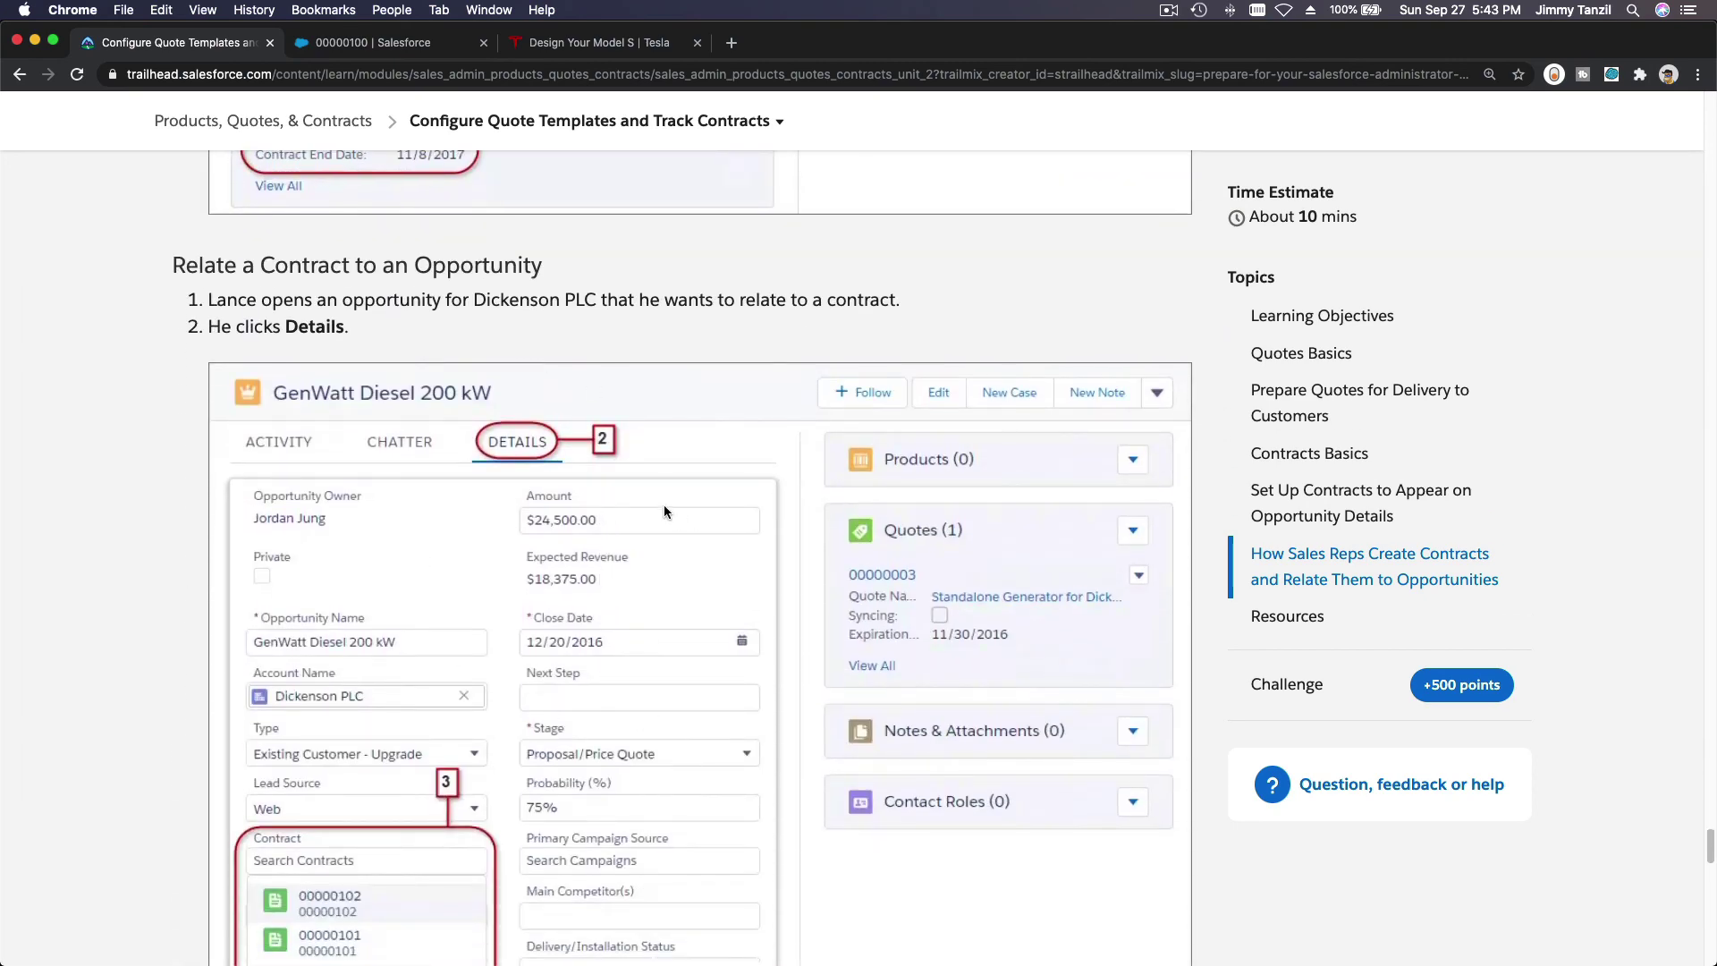
scroll(664, 512, "down", 17)
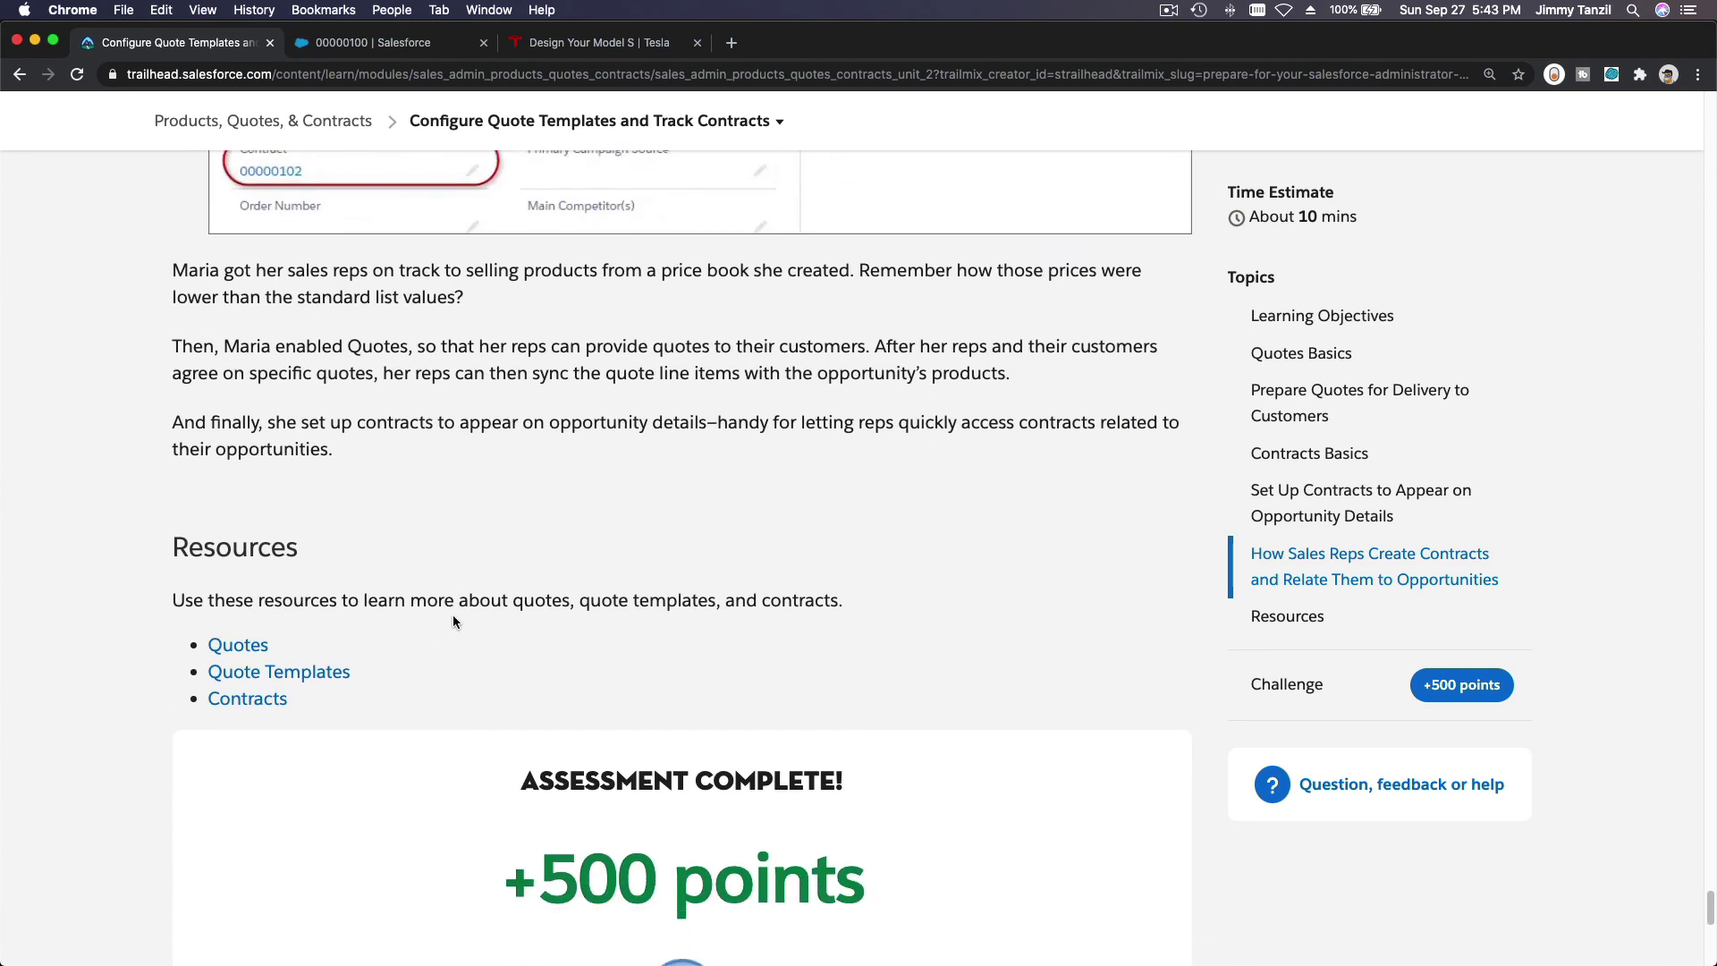
scroll(453, 622, "down", 1)
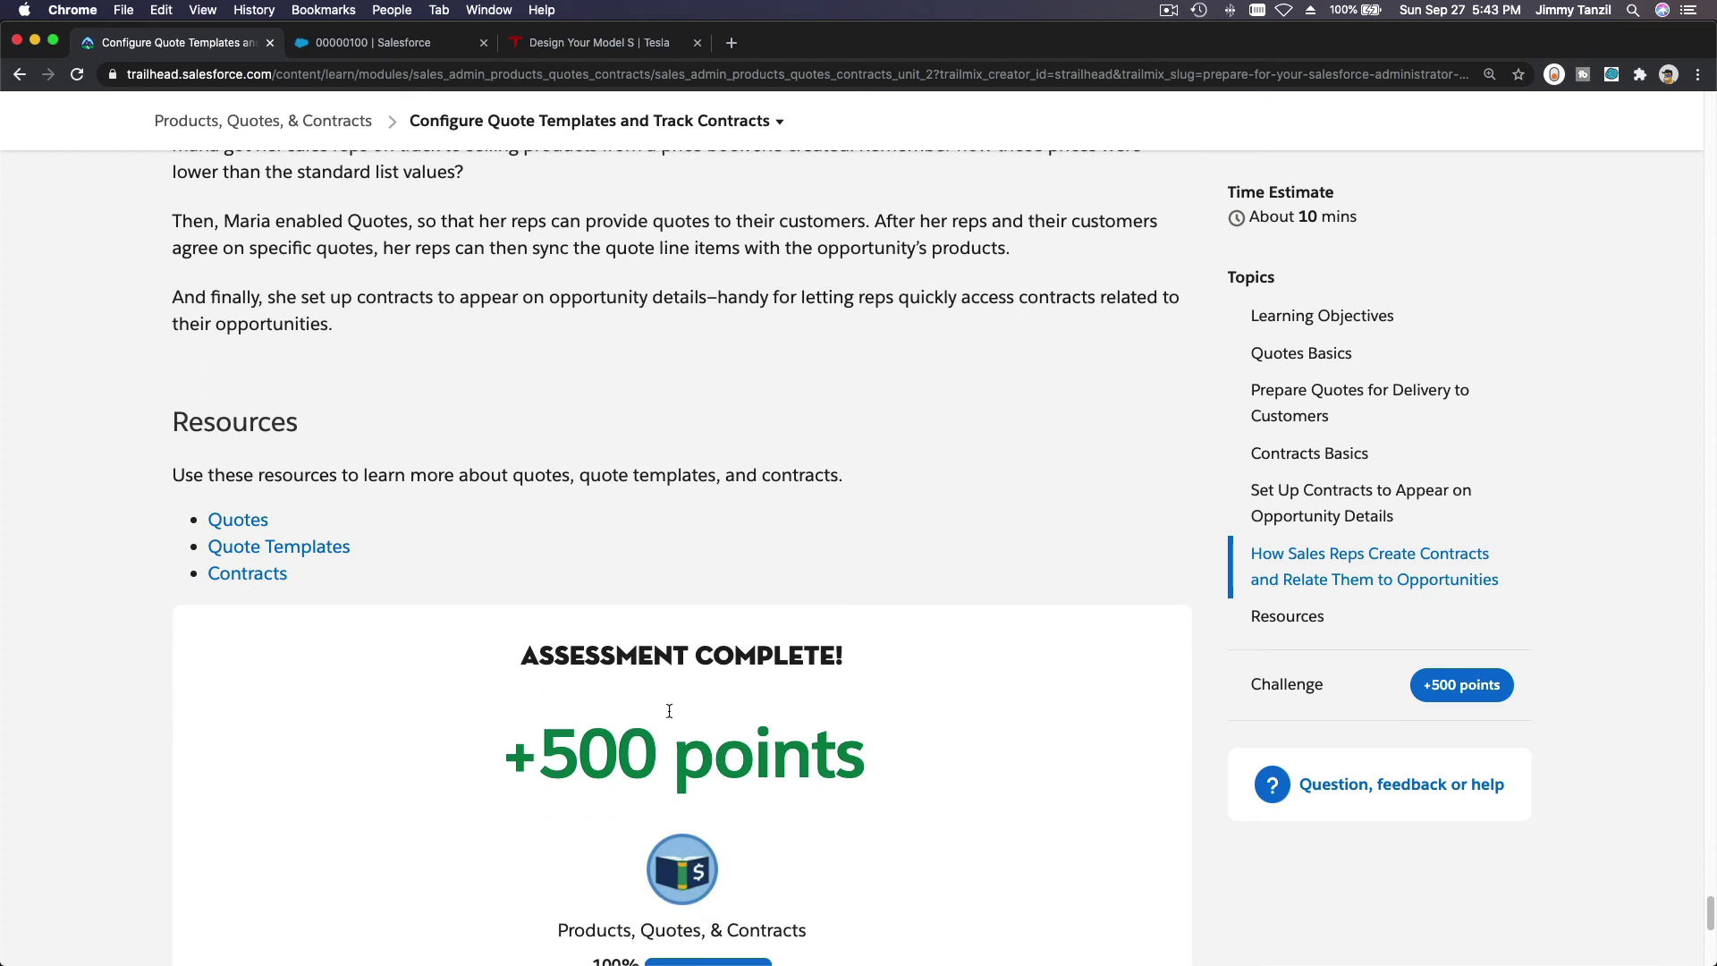
scroll(1076, 492, "down", 3)
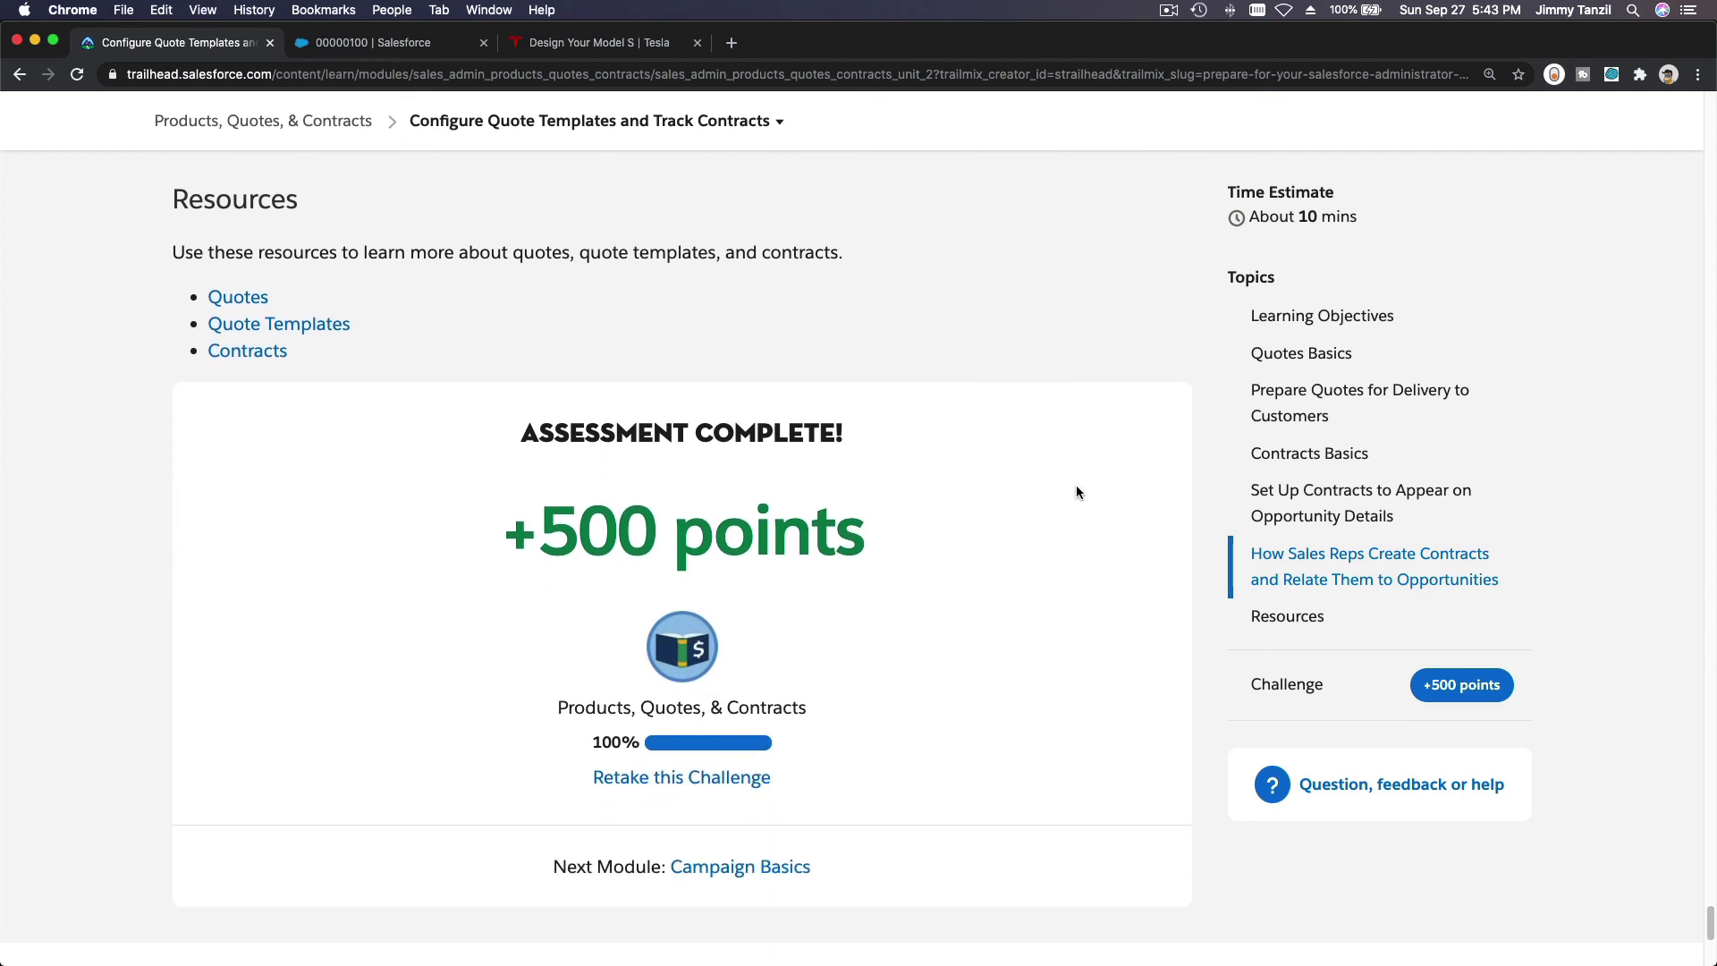